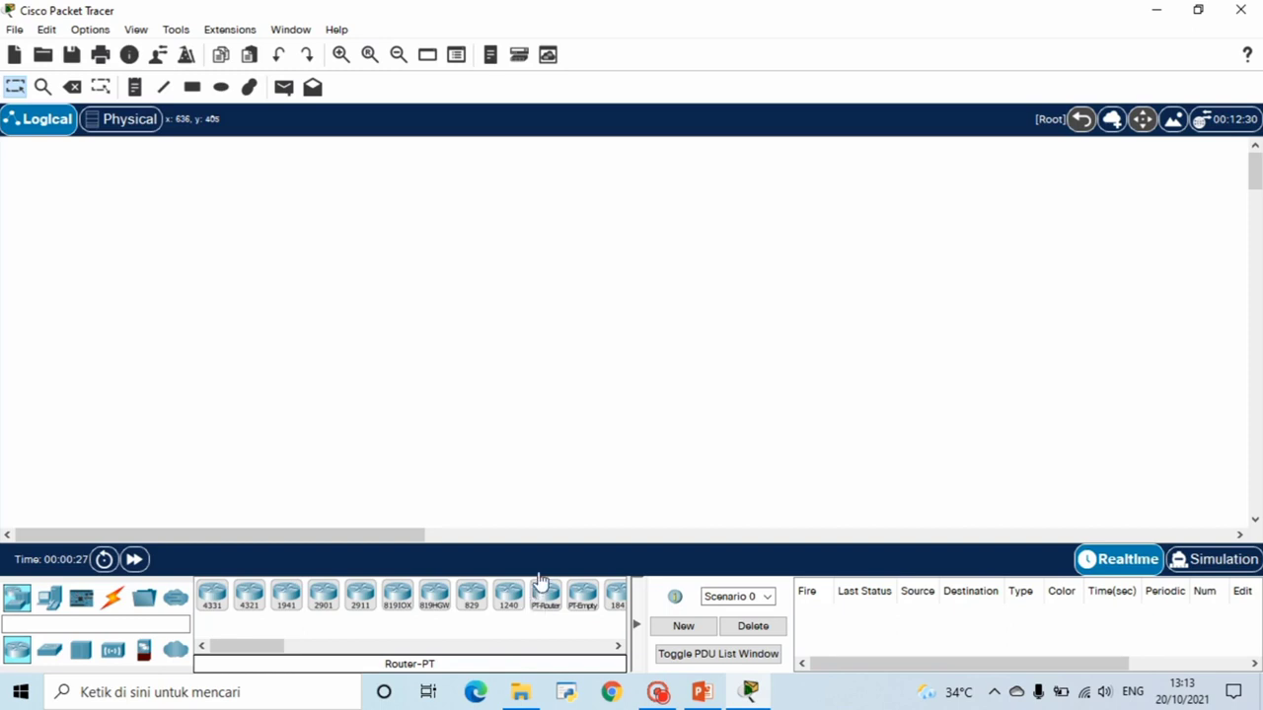
Step: Place two PT-Router devices side by side along the upper part of the logical workspace
click(541, 596)
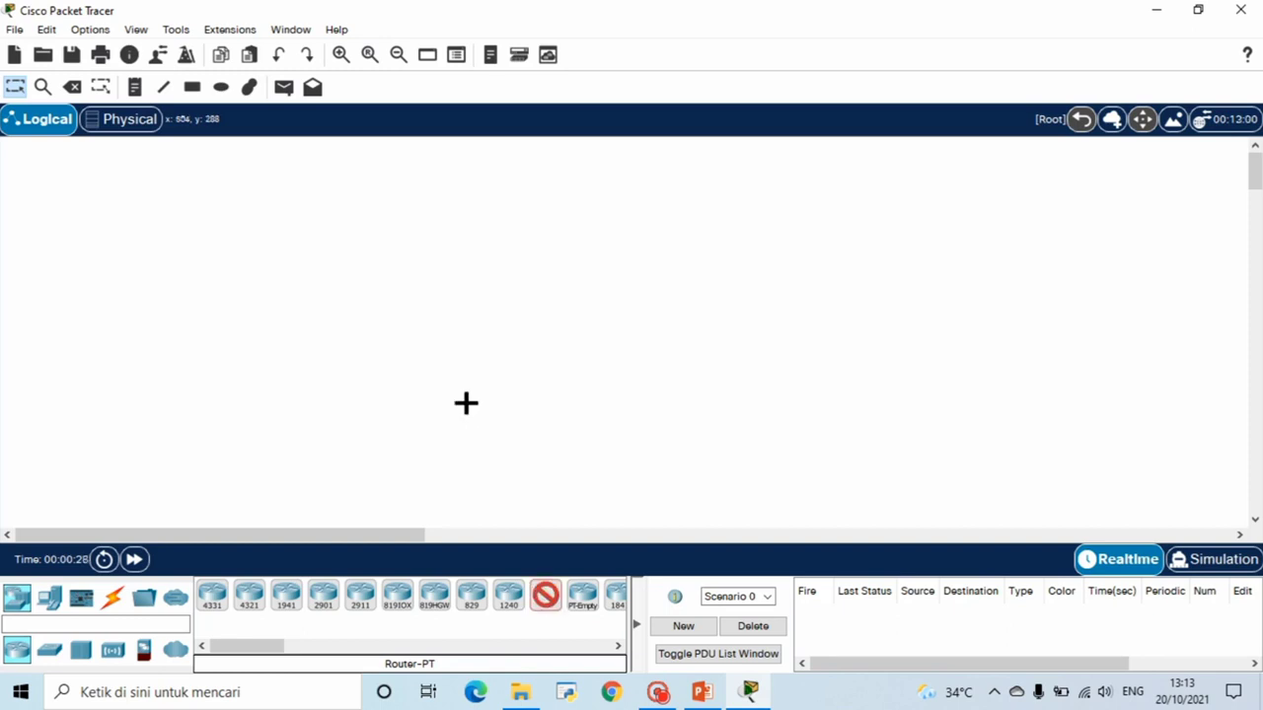
click(432, 166)
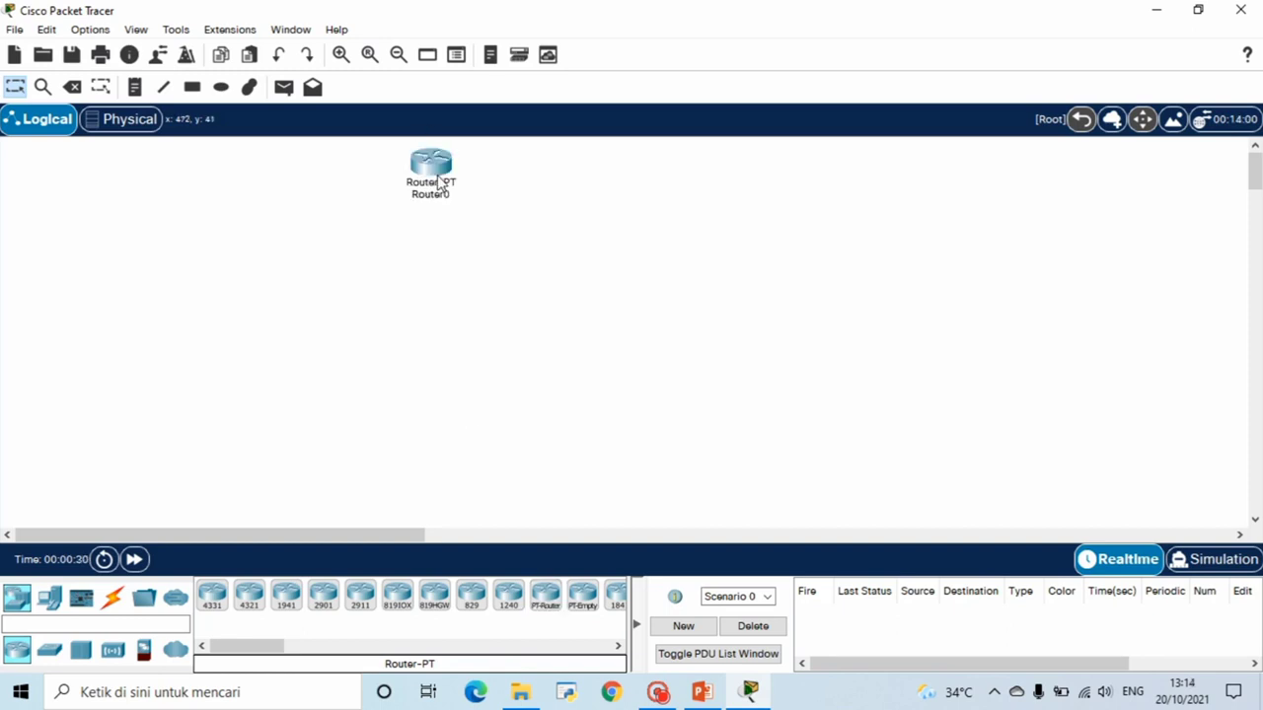
click(545, 596)
click(776, 169)
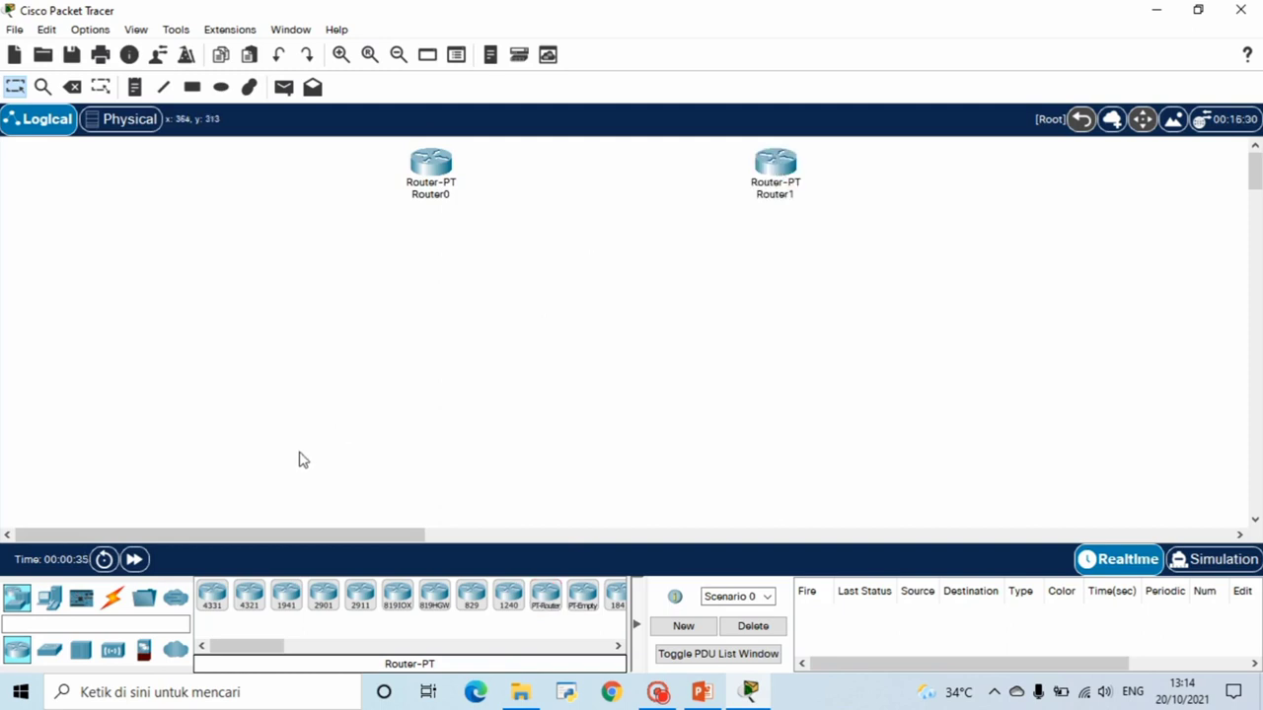
Step: Add two PT-Switch devices, one below Router0 and one below Router1
click(50, 652)
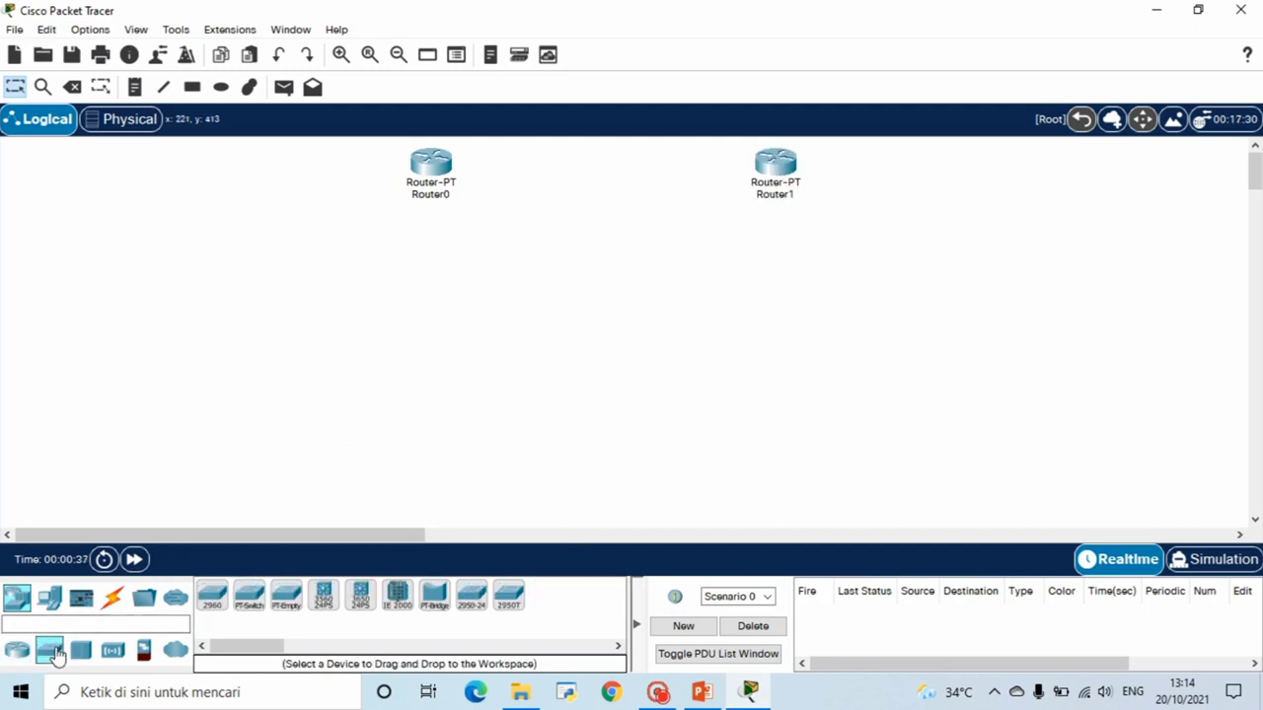
click(249, 604)
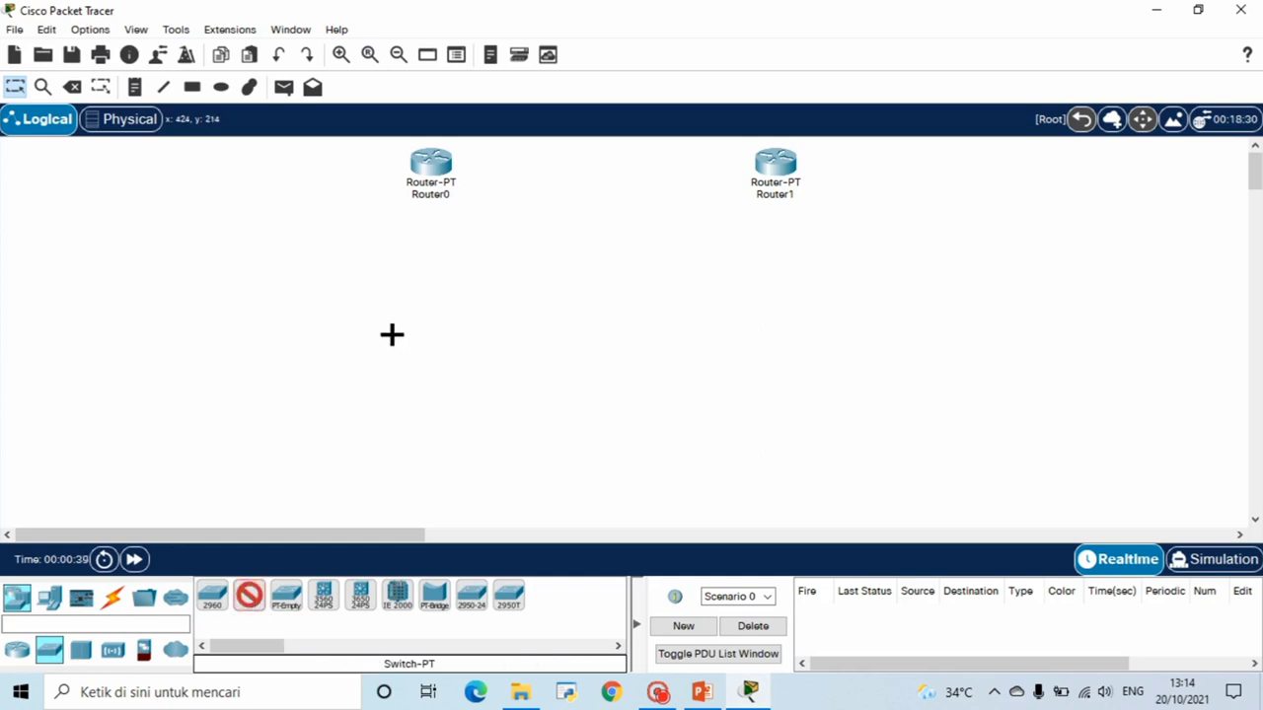
click(419, 324)
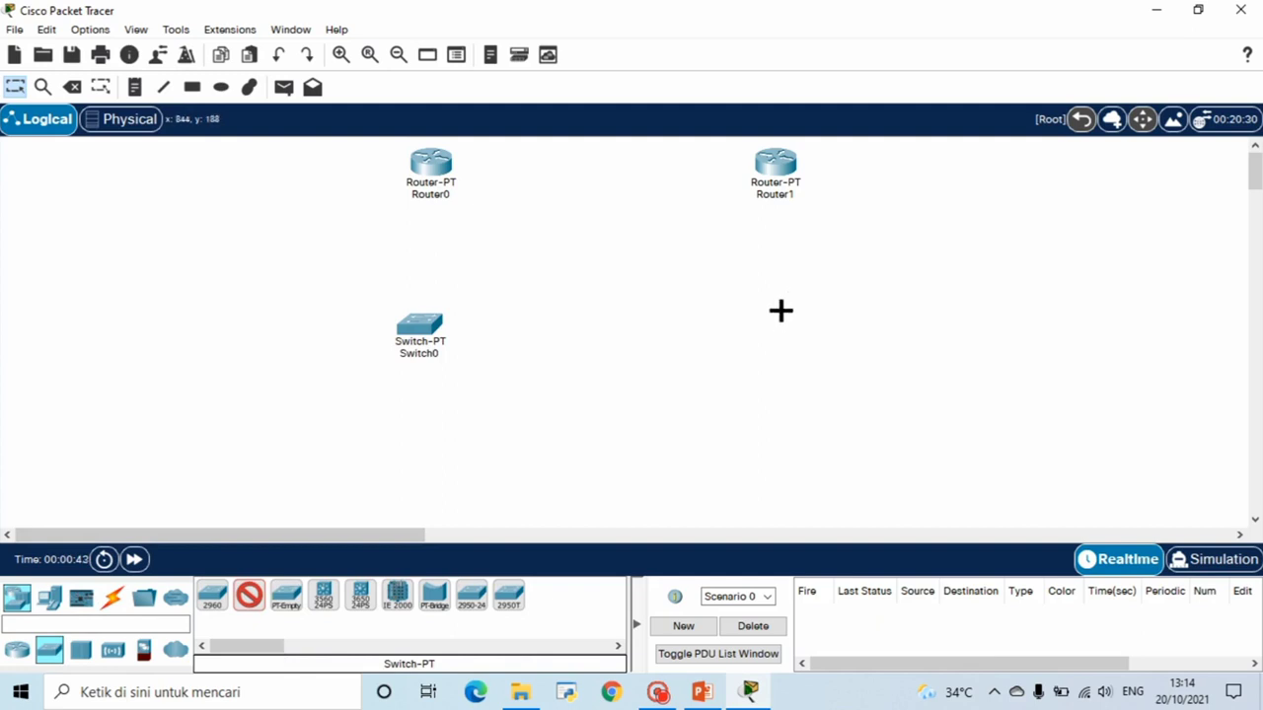
click(778, 321)
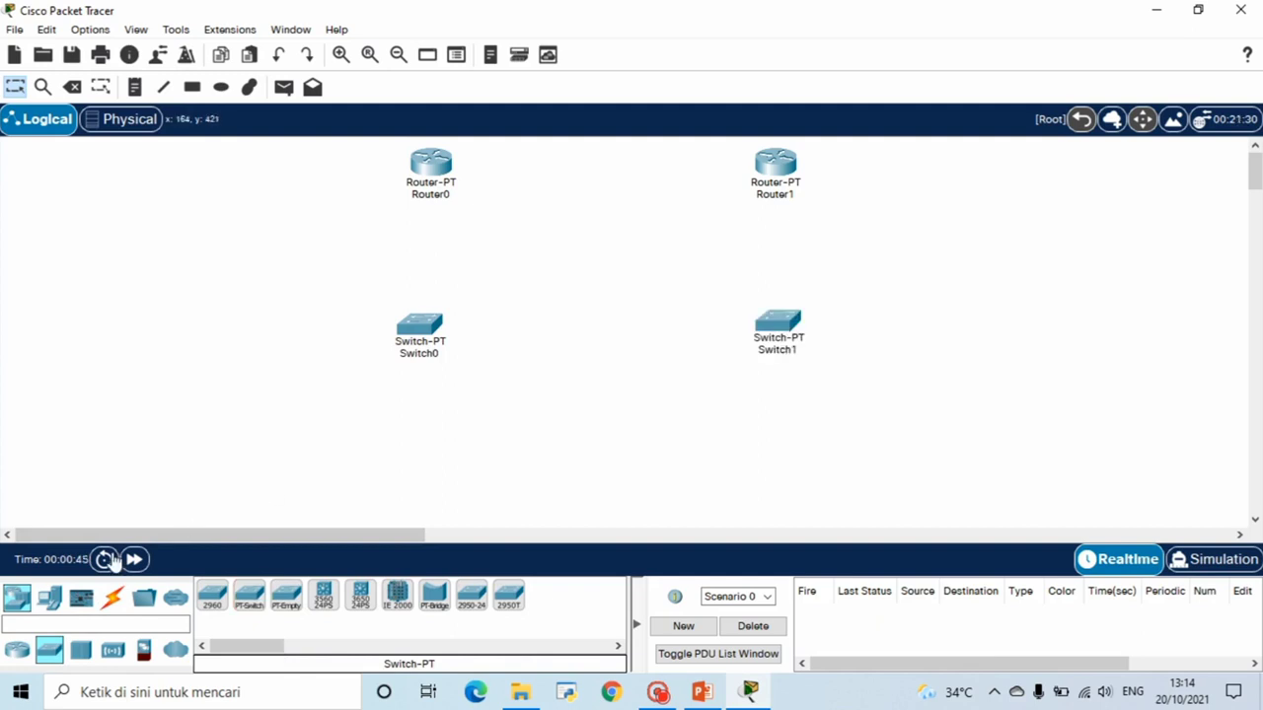
Step: Place three PCs in a row below Switch0, two of them close together at its left
click(47, 607)
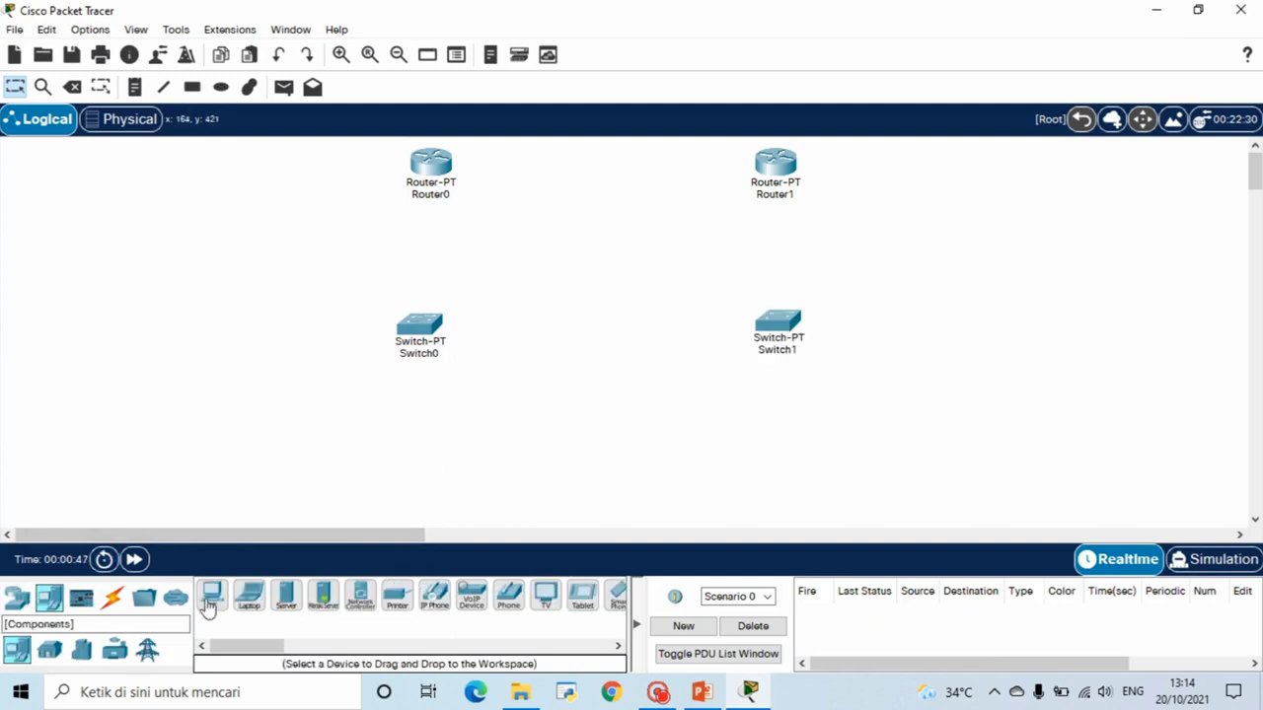
click(211, 596)
click(218, 500)
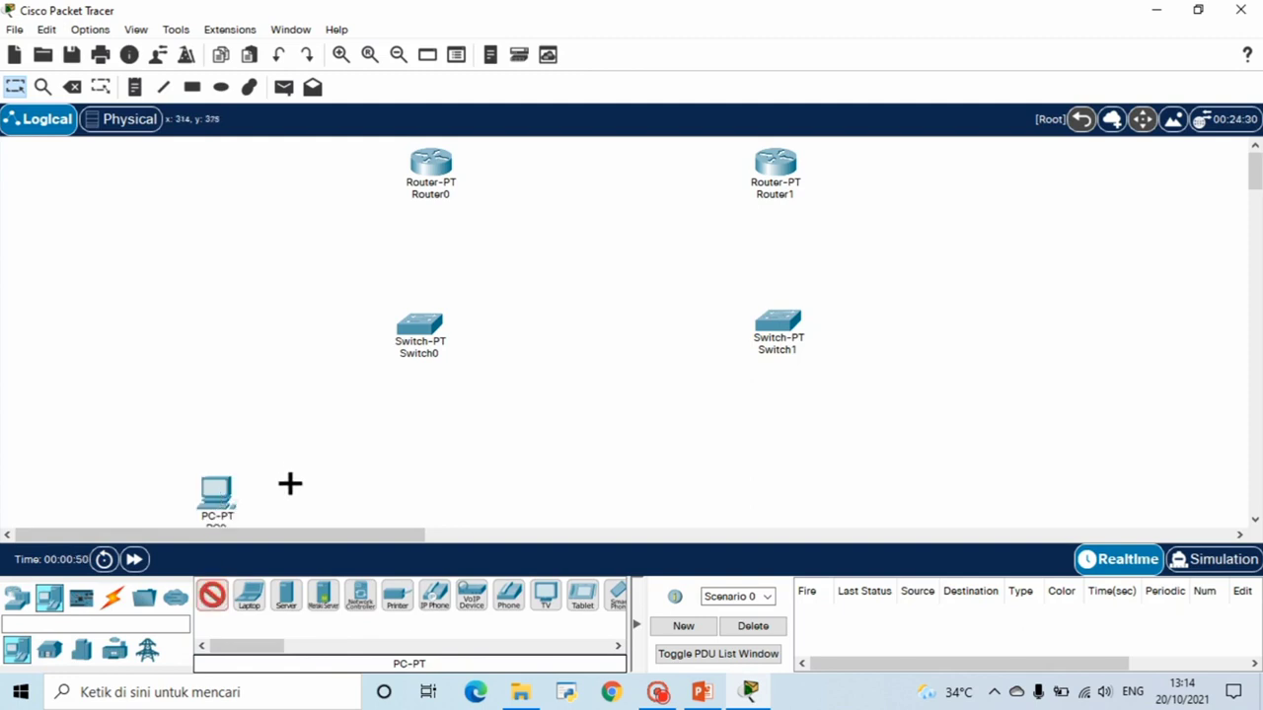
click(289, 488)
click(214, 599)
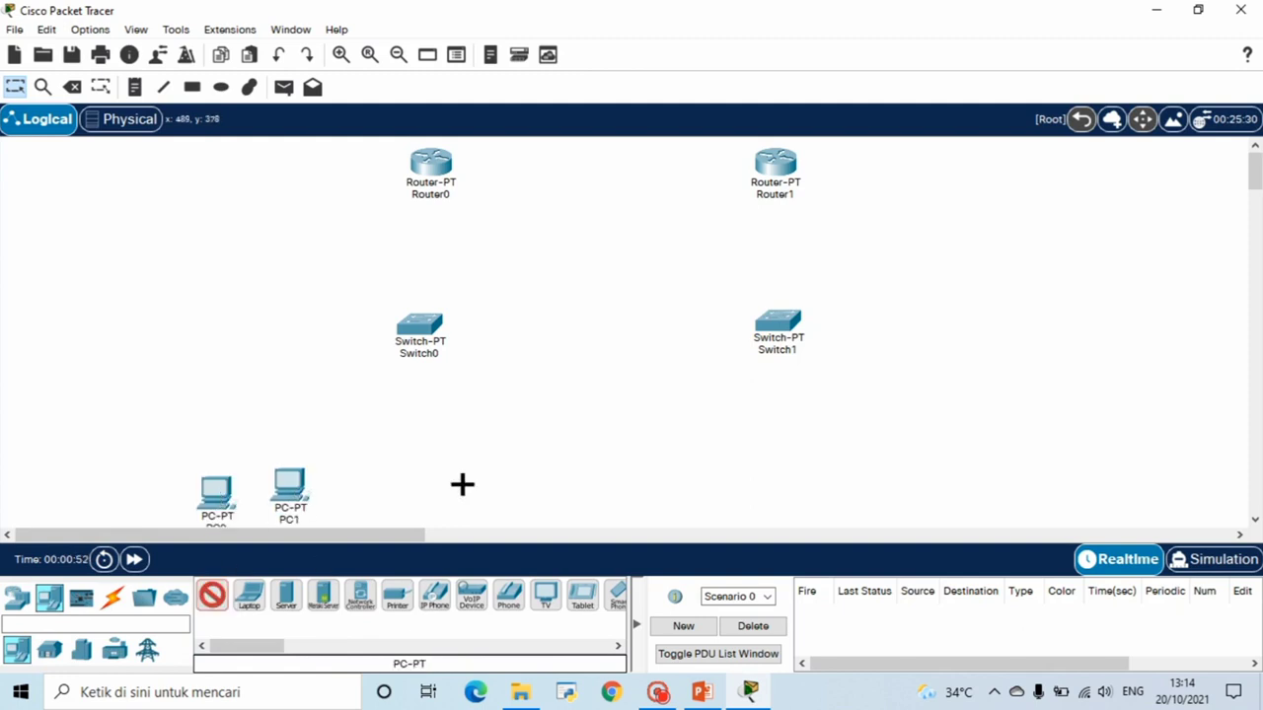
click(471, 486)
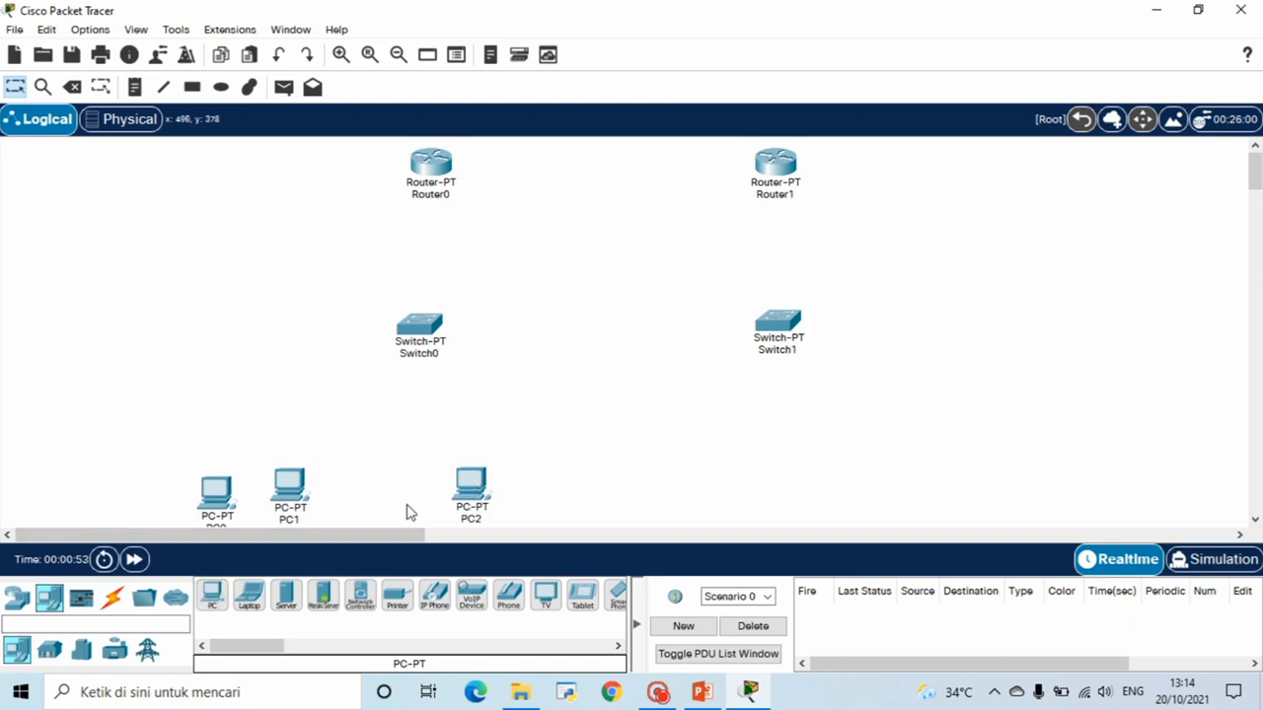
Step: Add two more PCs below Switch1, one on each side of it
click(215, 597)
click(684, 476)
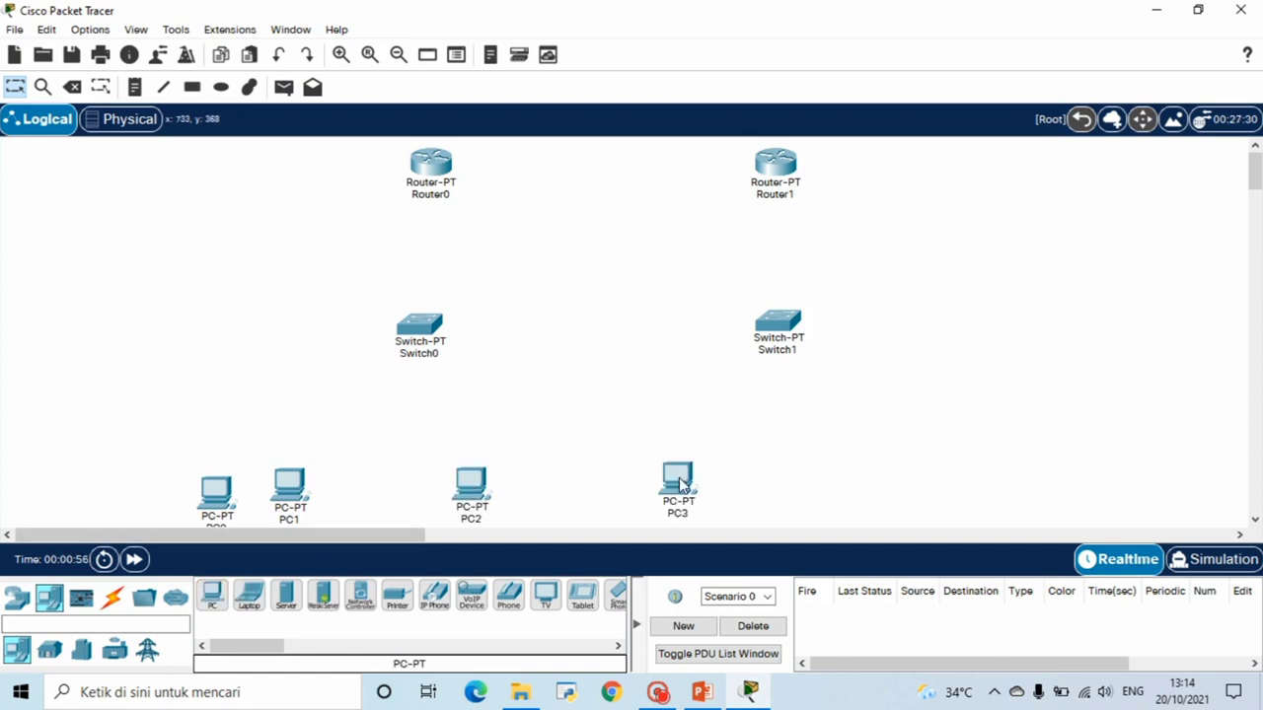
click(225, 604)
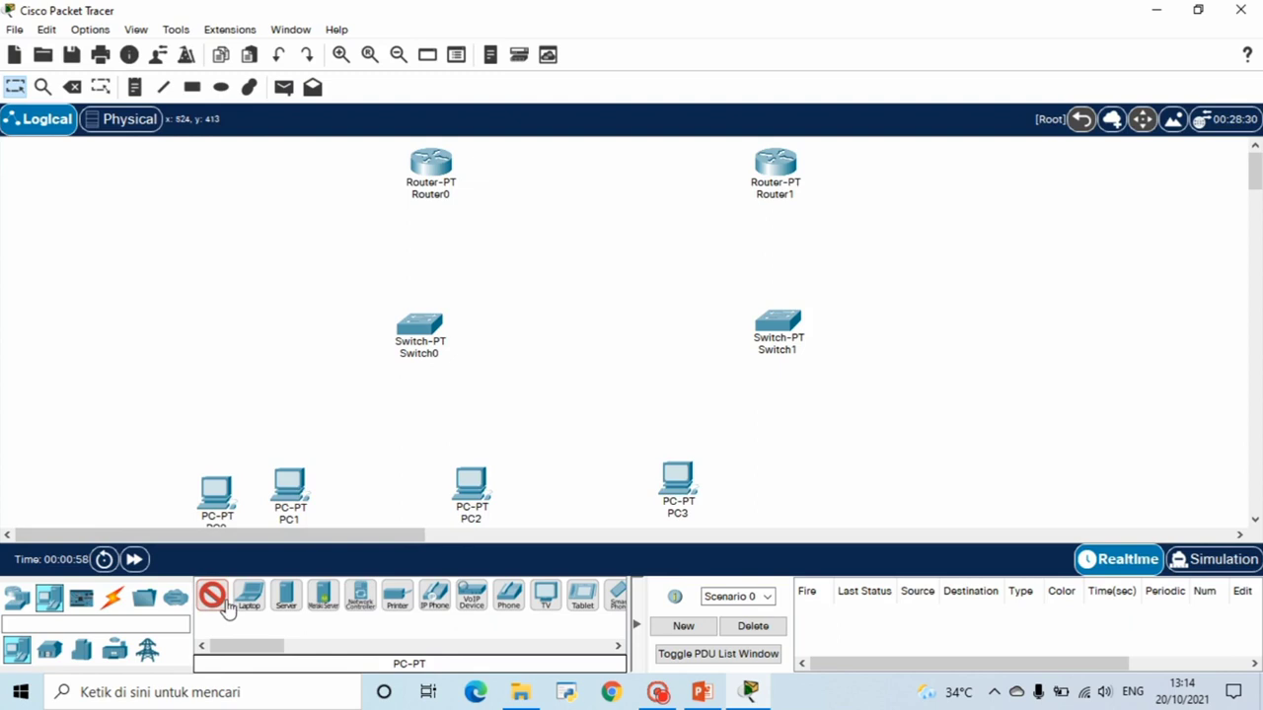
click(857, 478)
Step: Delete the leftmost PC so that only two PCs remain below Switch0
drag(176, 450, 251, 570)
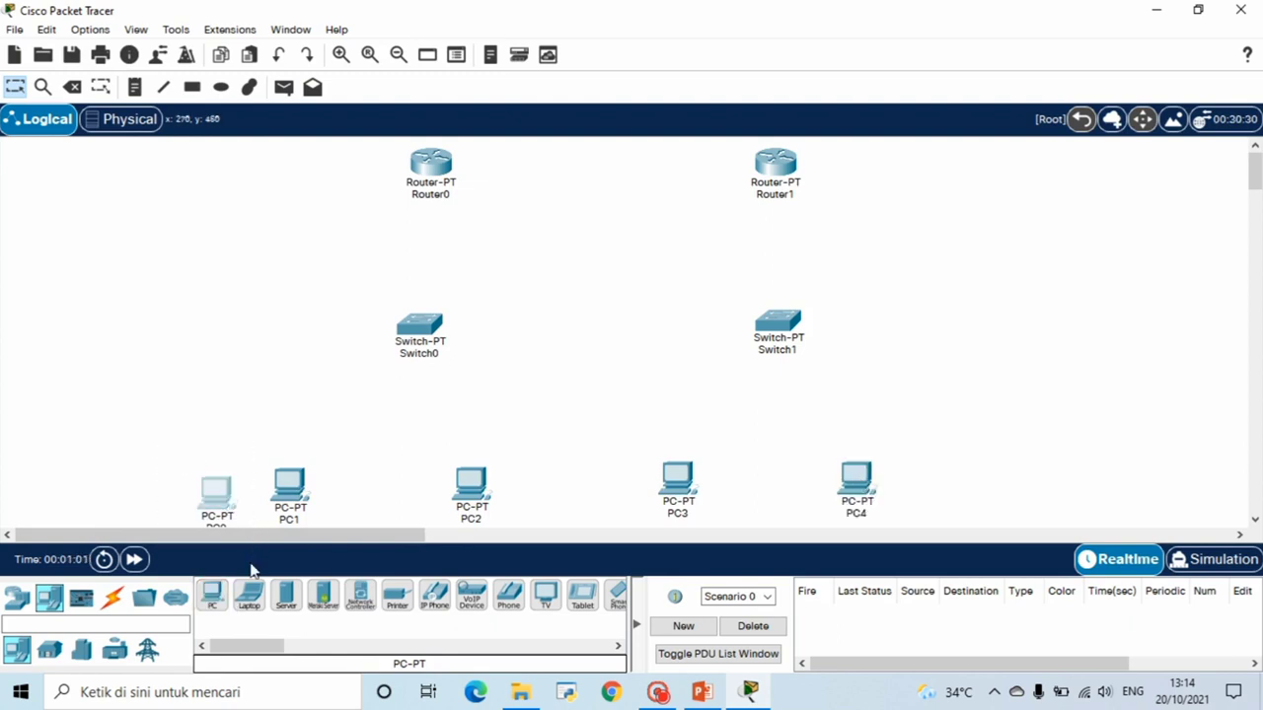
key(Delete)
key(Return)
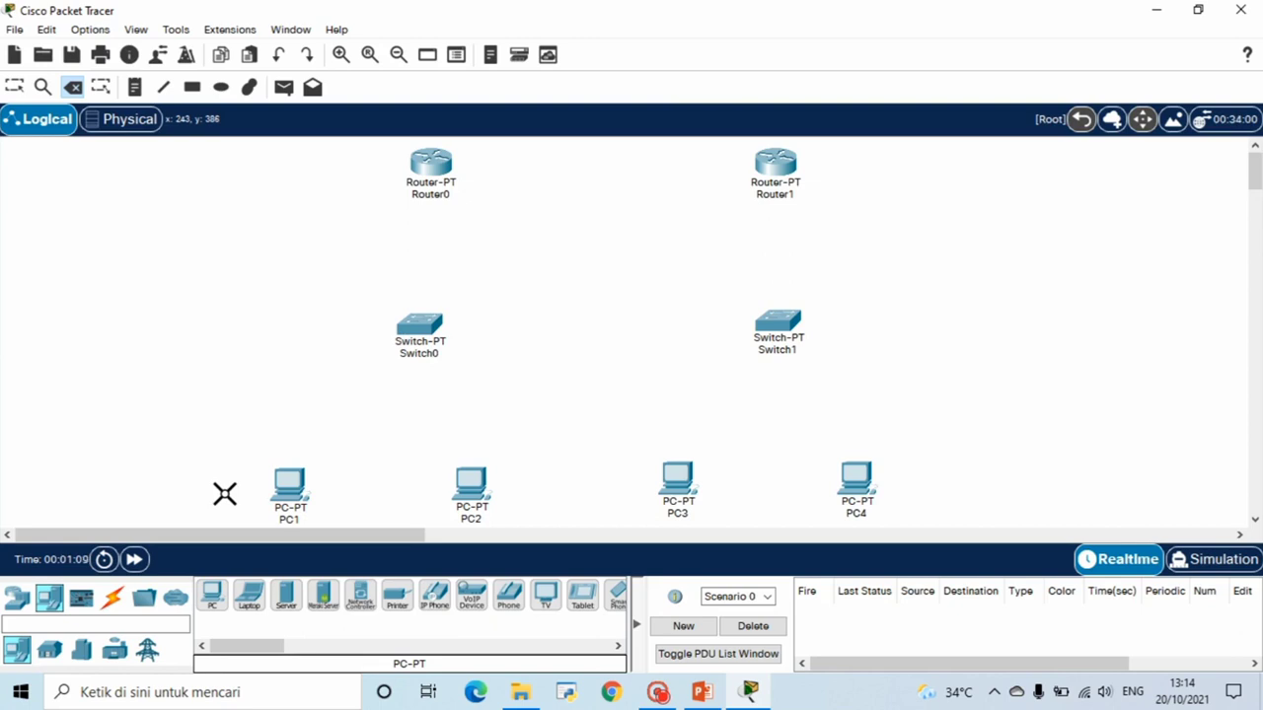
Step: Connect PC1 and PC2 to Switch0 using the automatically chosen connection type
click(117, 599)
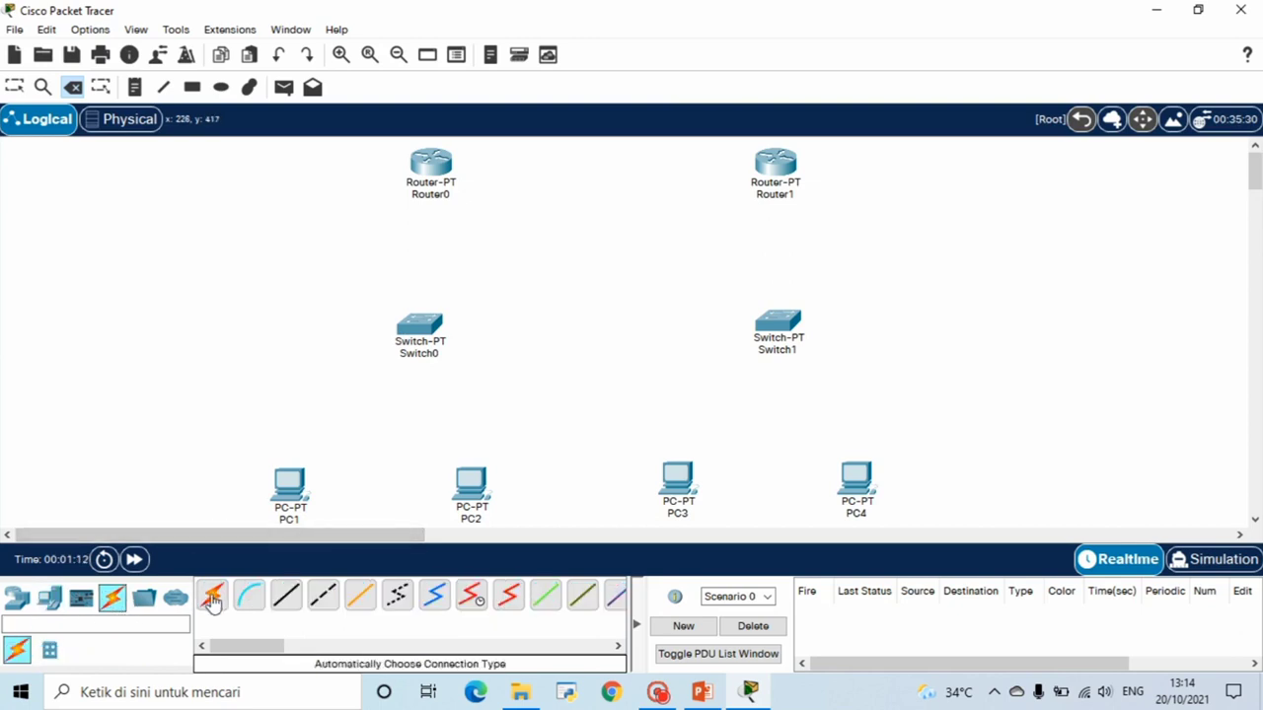
click(211, 596)
click(296, 484)
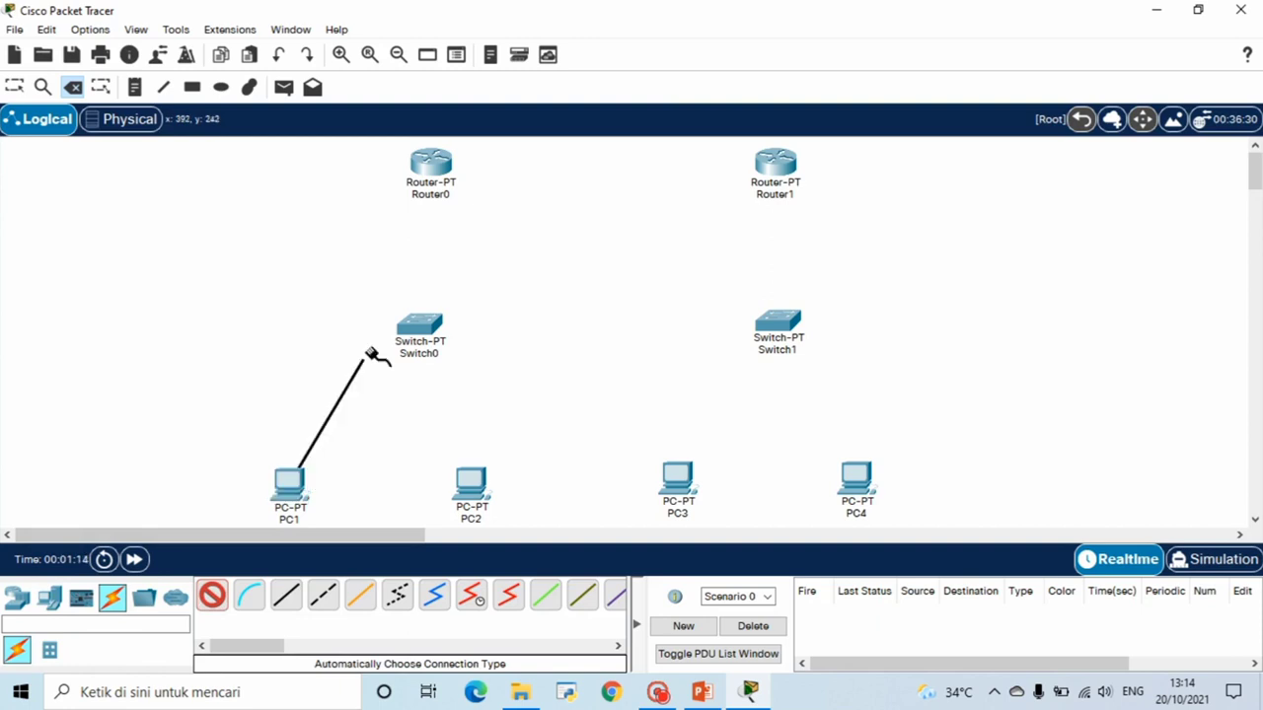
click(415, 326)
click(212, 596)
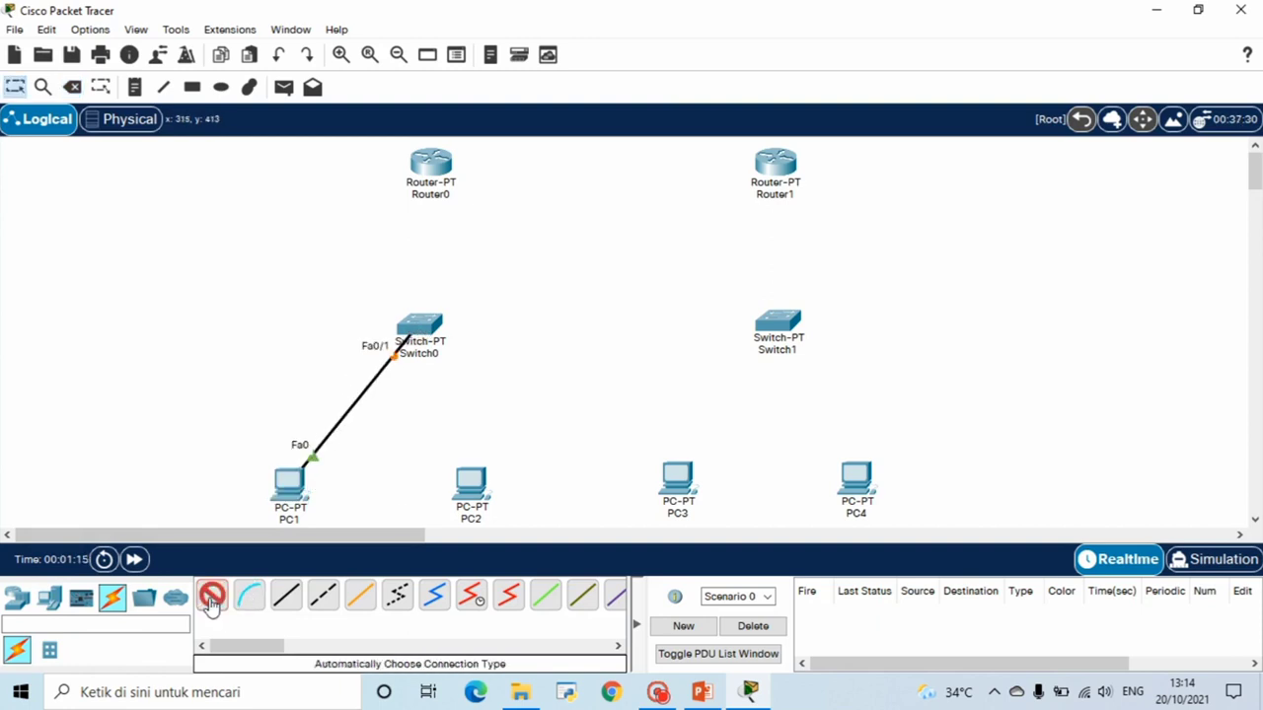
click(470, 490)
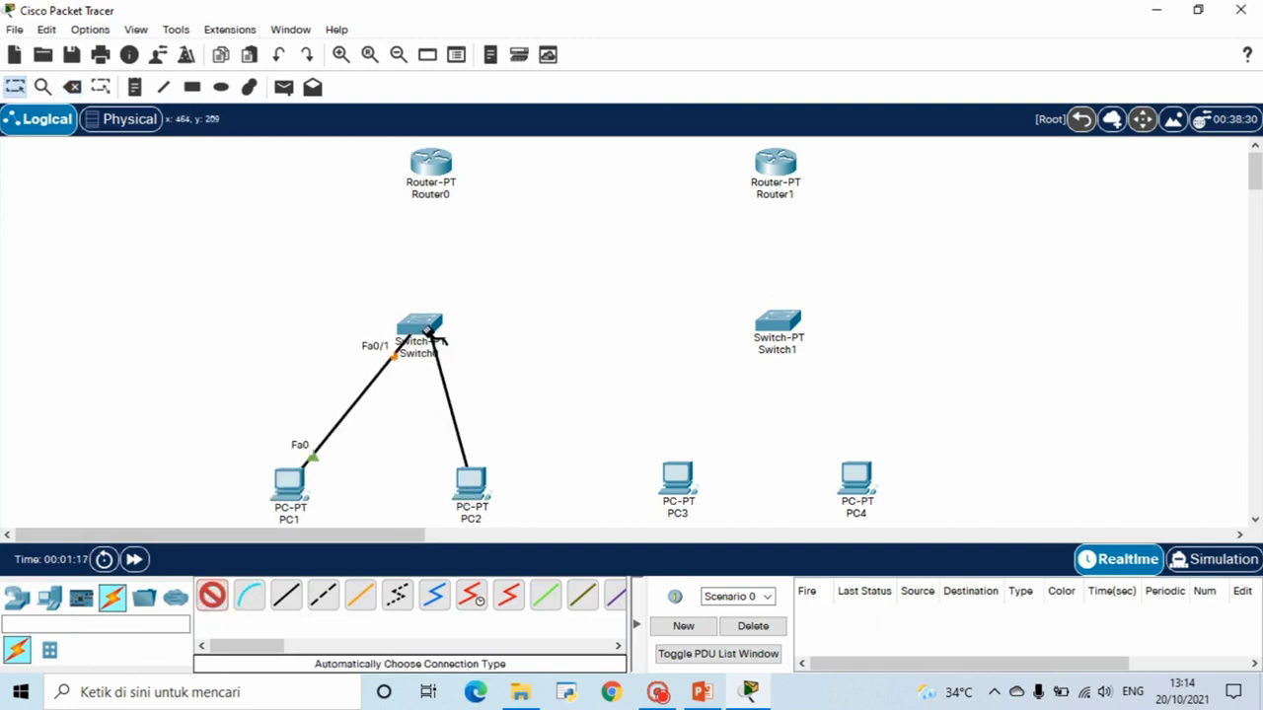
click(418, 327)
Step: Cable PC3 and PC4 to Switch1 with the automatic connection type
click(211, 596)
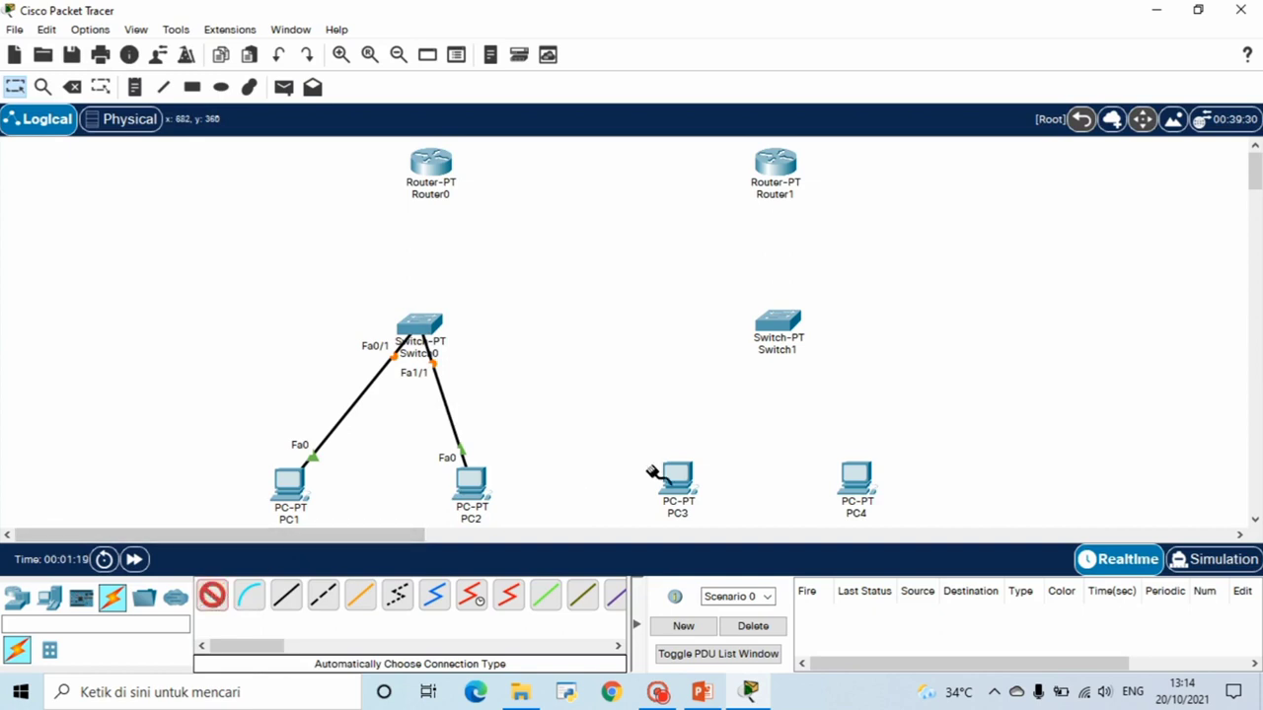
click(678, 481)
click(776, 321)
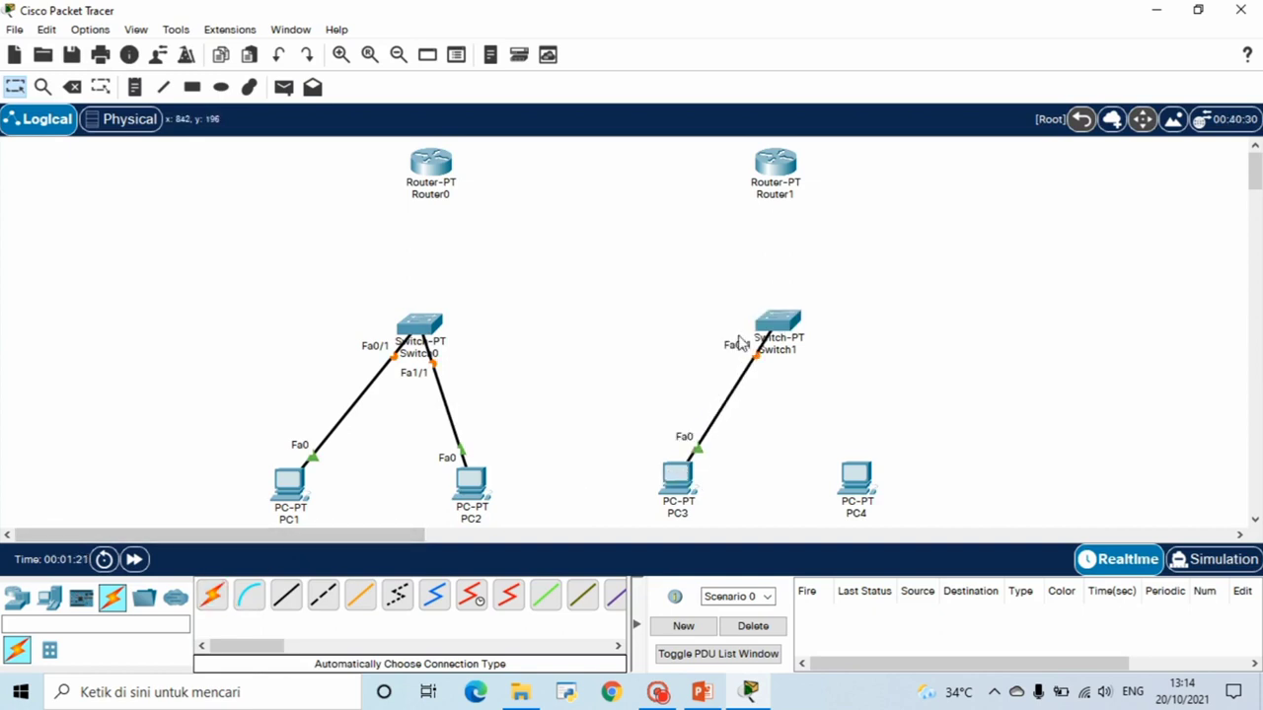
click(211, 596)
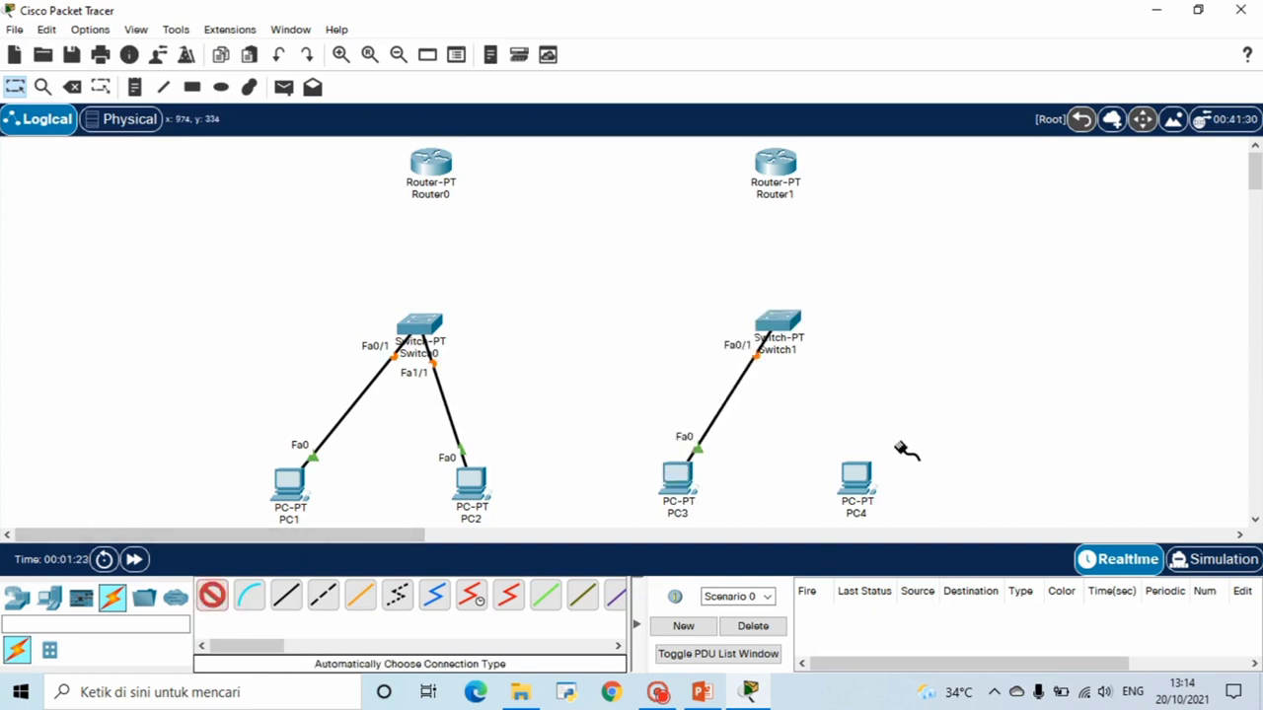
click(856, 480)
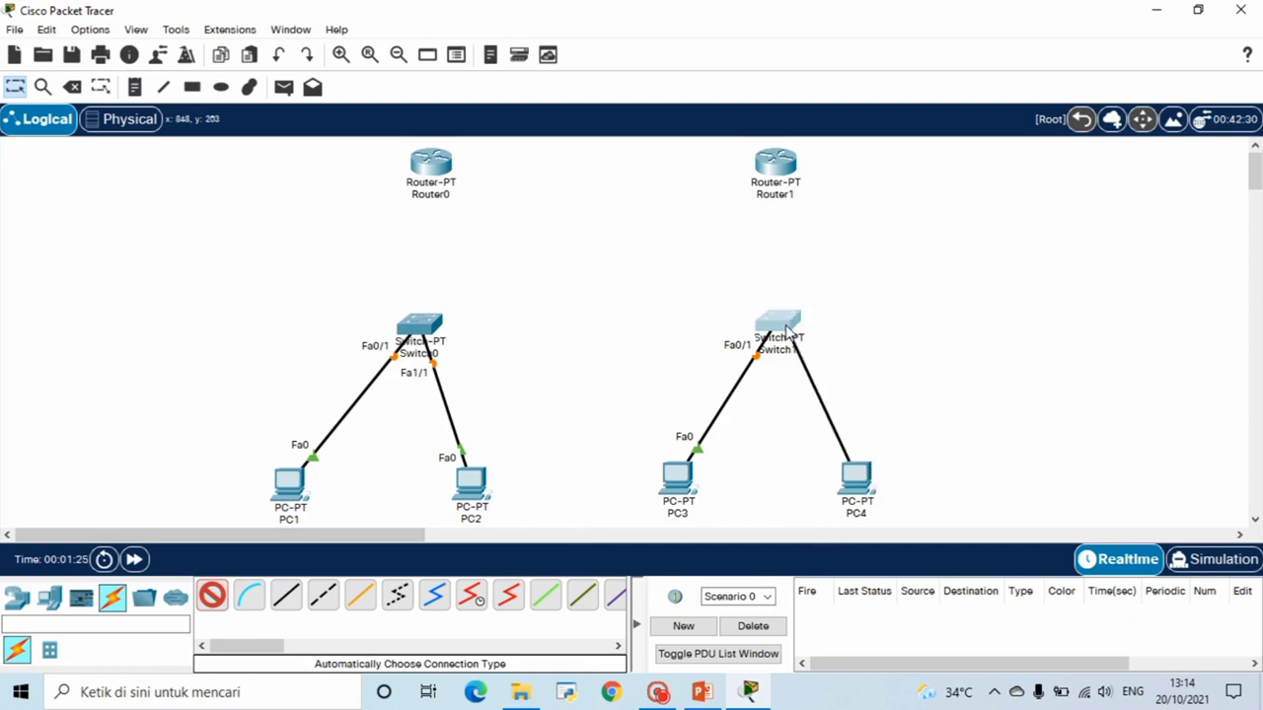
click(785, 326)
Step: Link Switch0 to Router0 and Switch1 to Router1 with automatically chosen cables
click(212, 595)
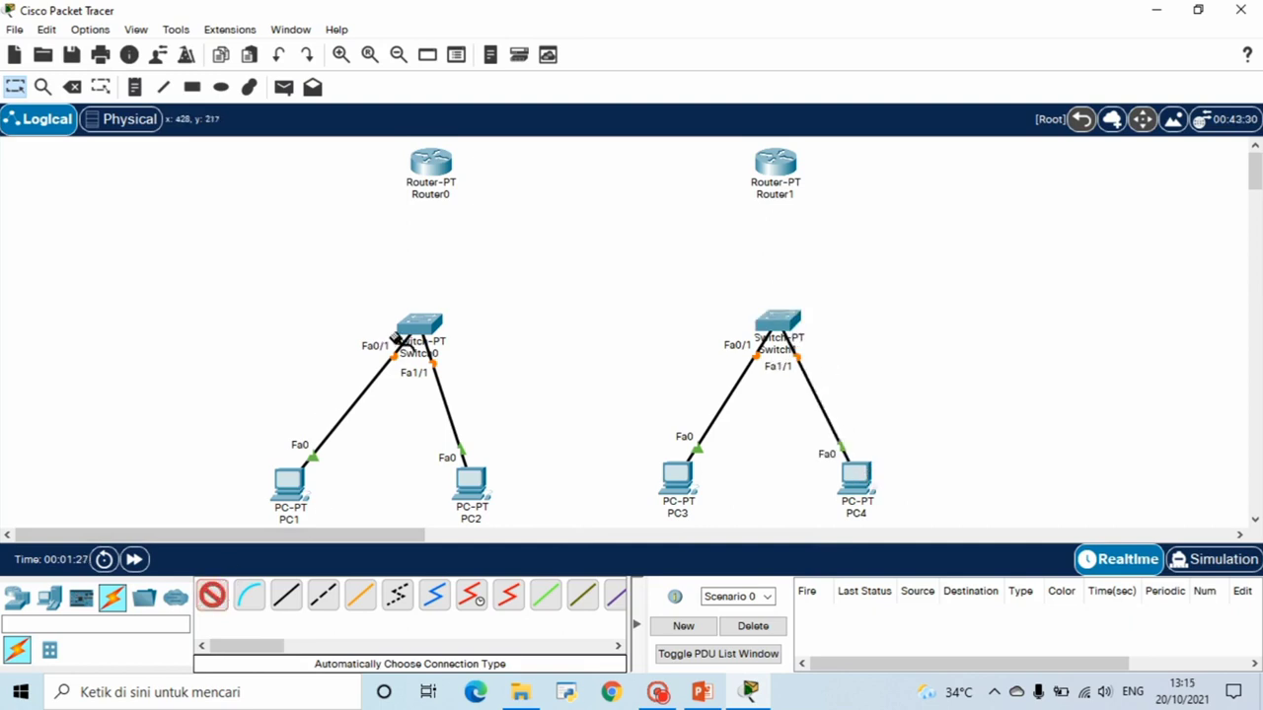
click(419, 324)
click(432, 184)
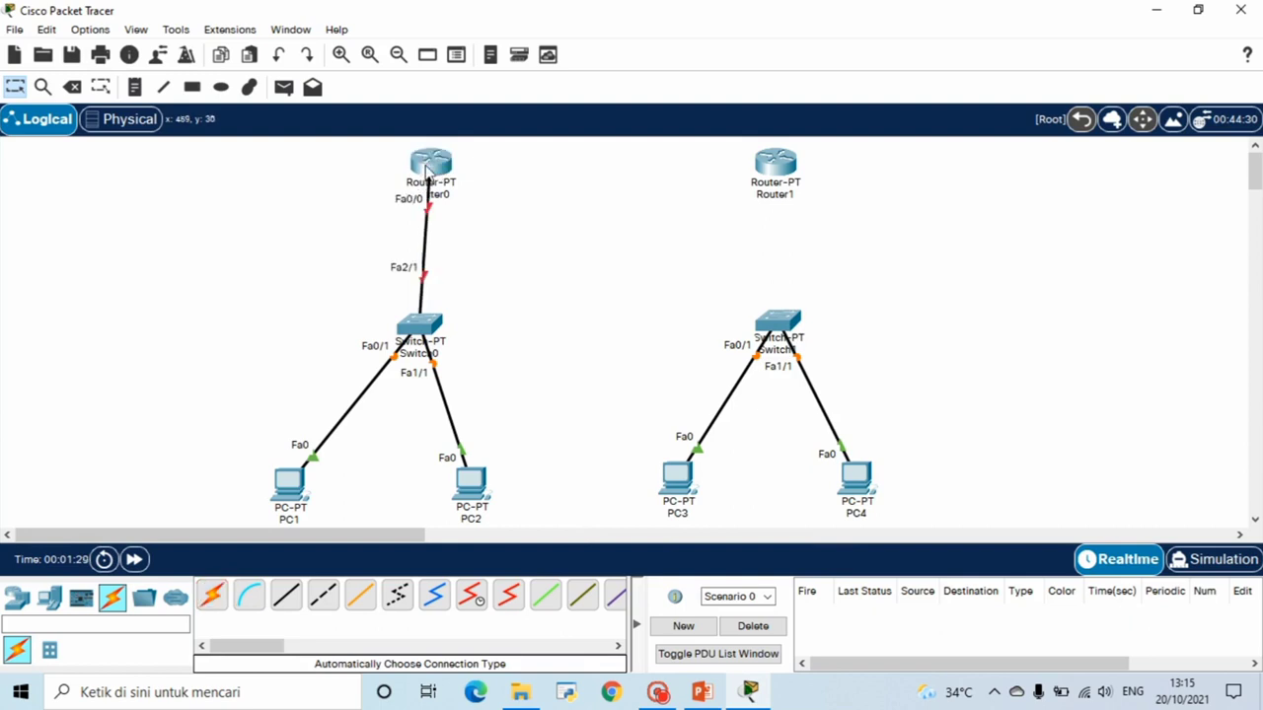
click(210, 597)
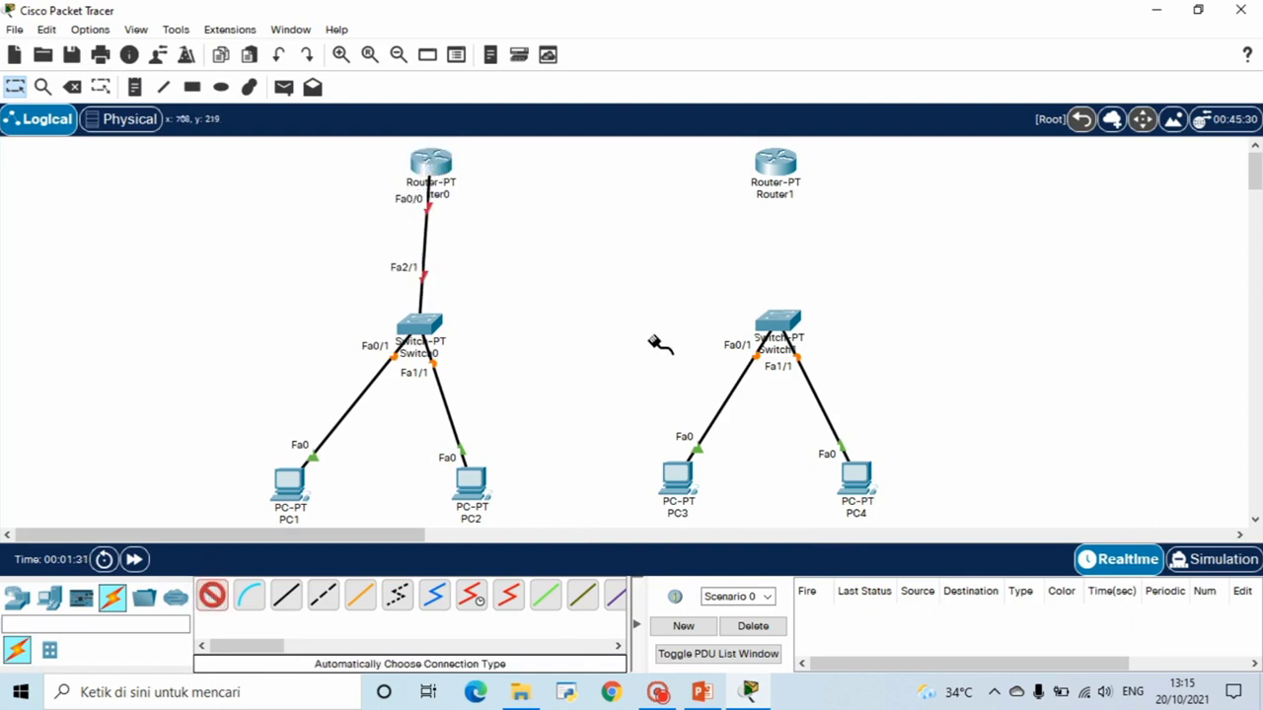
click(784, 318)
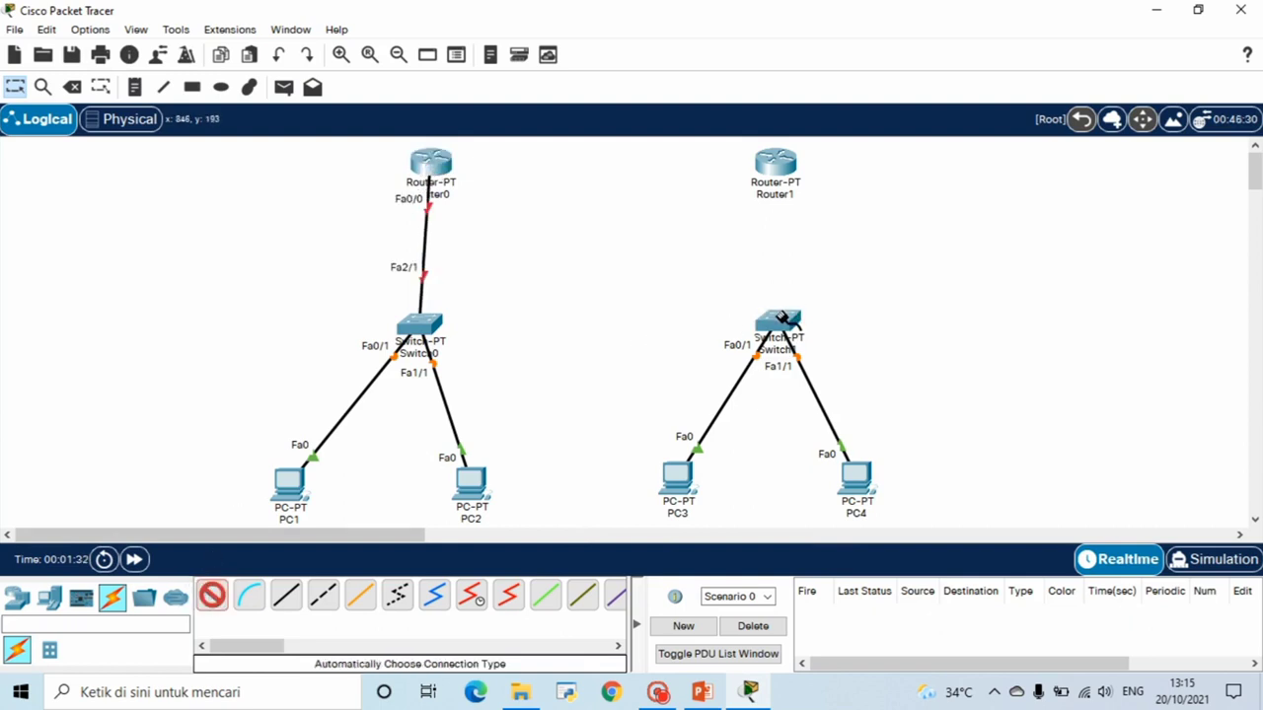
click(786, 170)
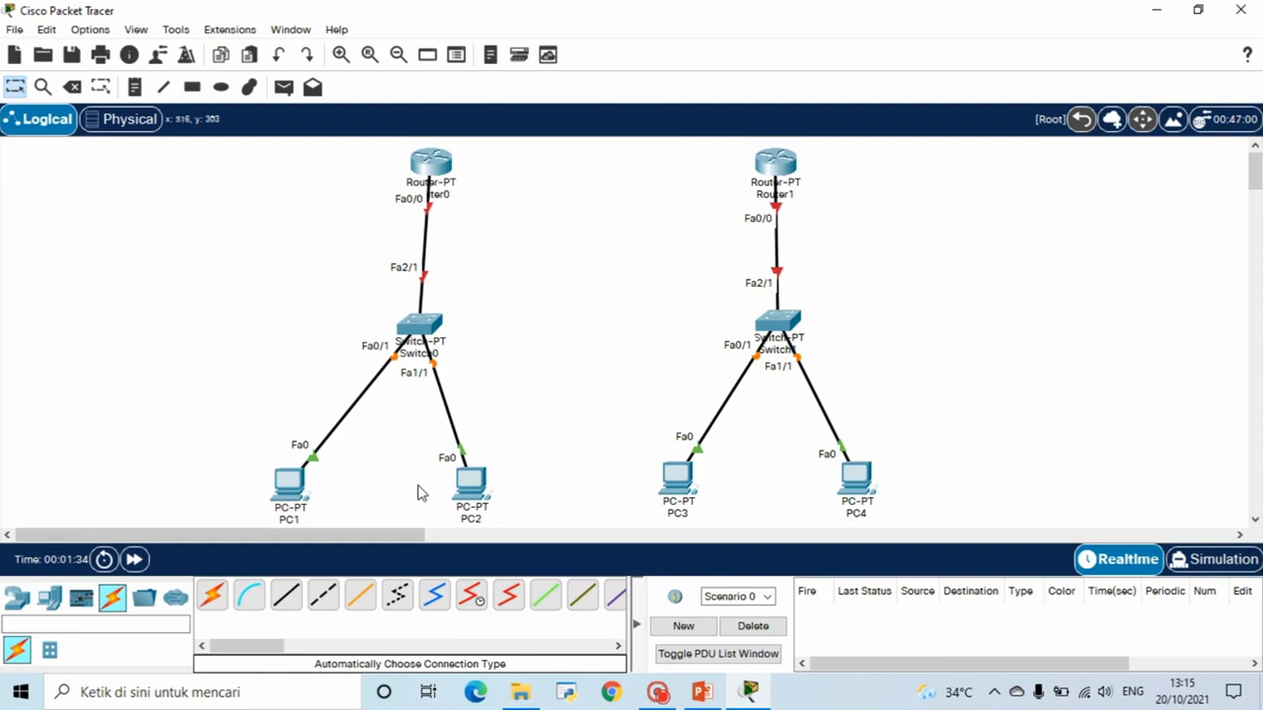
Step: Connect Router0 to Router1 using the automatic connection type
click(211, 597)
click(446, 170)
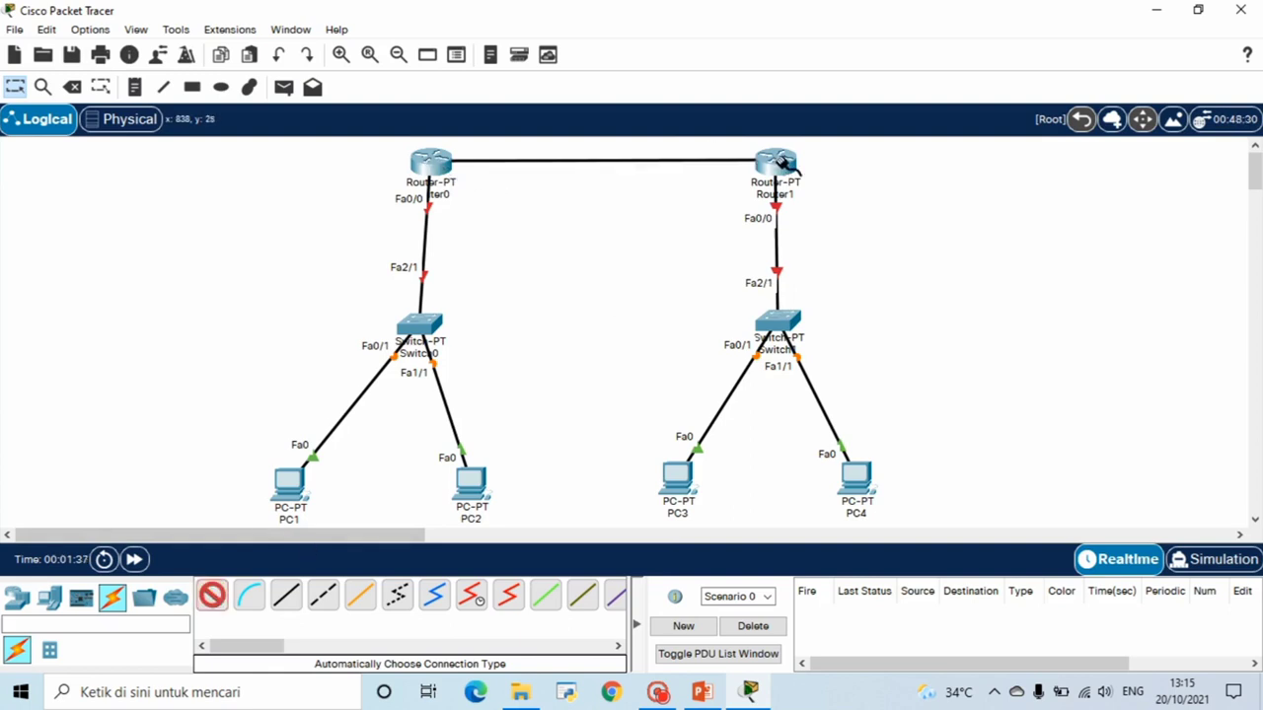
click(787, 166)
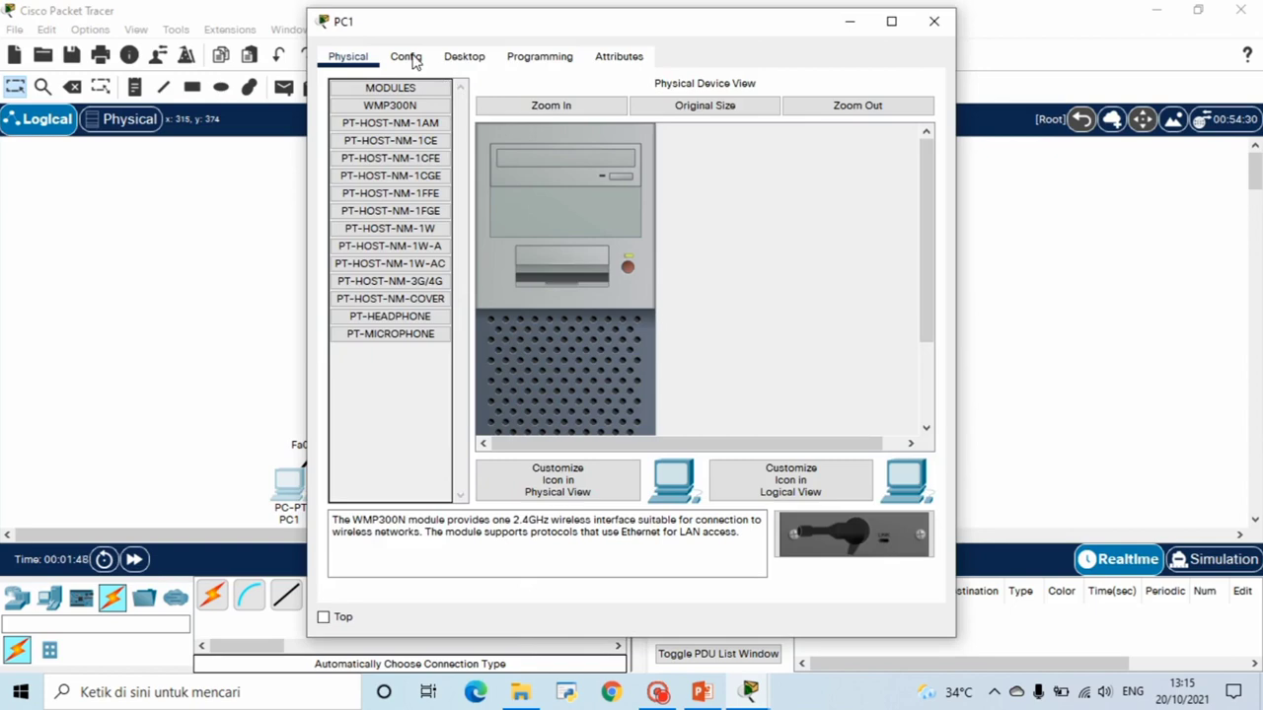
Step: Open PC1's IP Configuration and set its static IPv4 address to 192.168.1.1
click(415, 61)
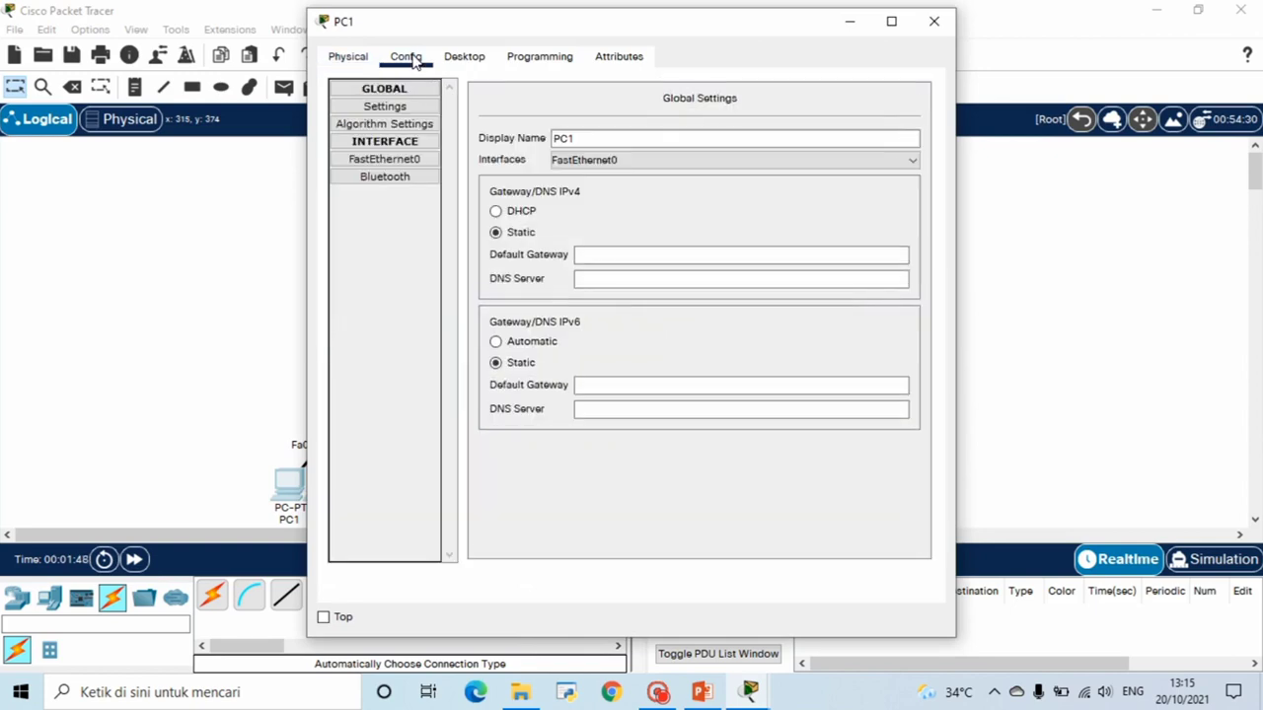
click(464, 56)
click(398, 134)
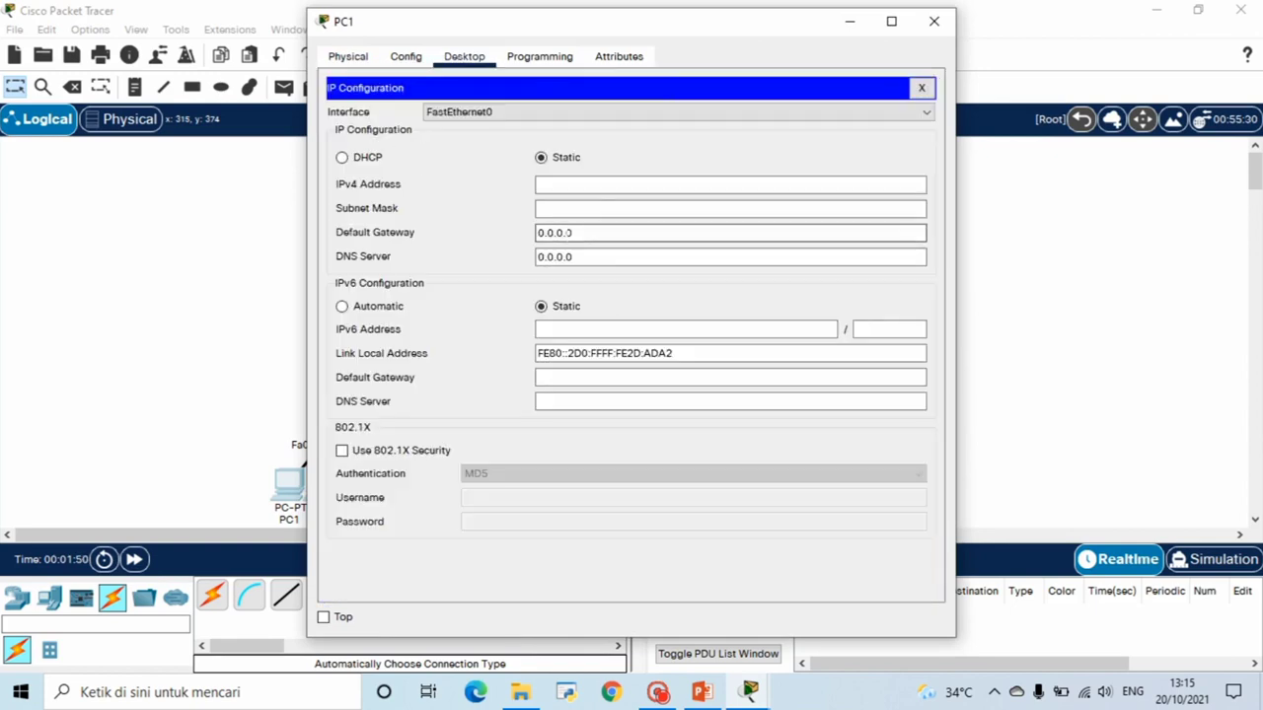
drag(651, 14, 737, 59)
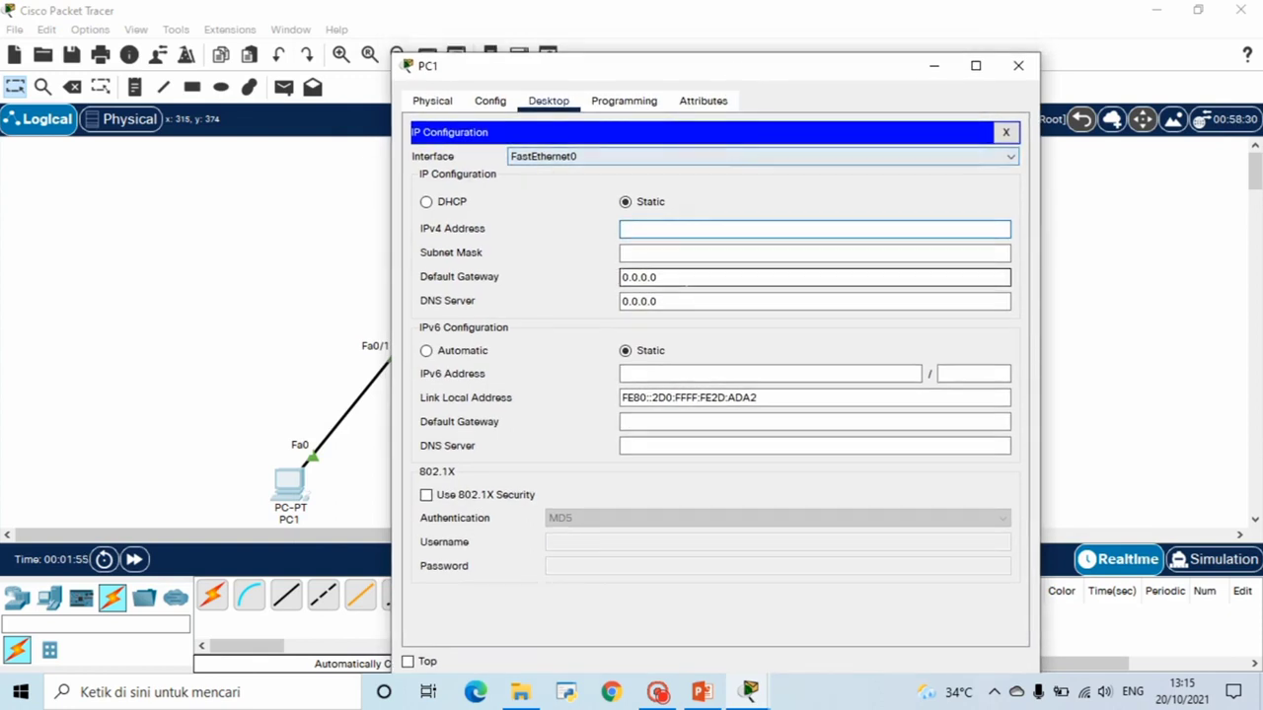
text(192)
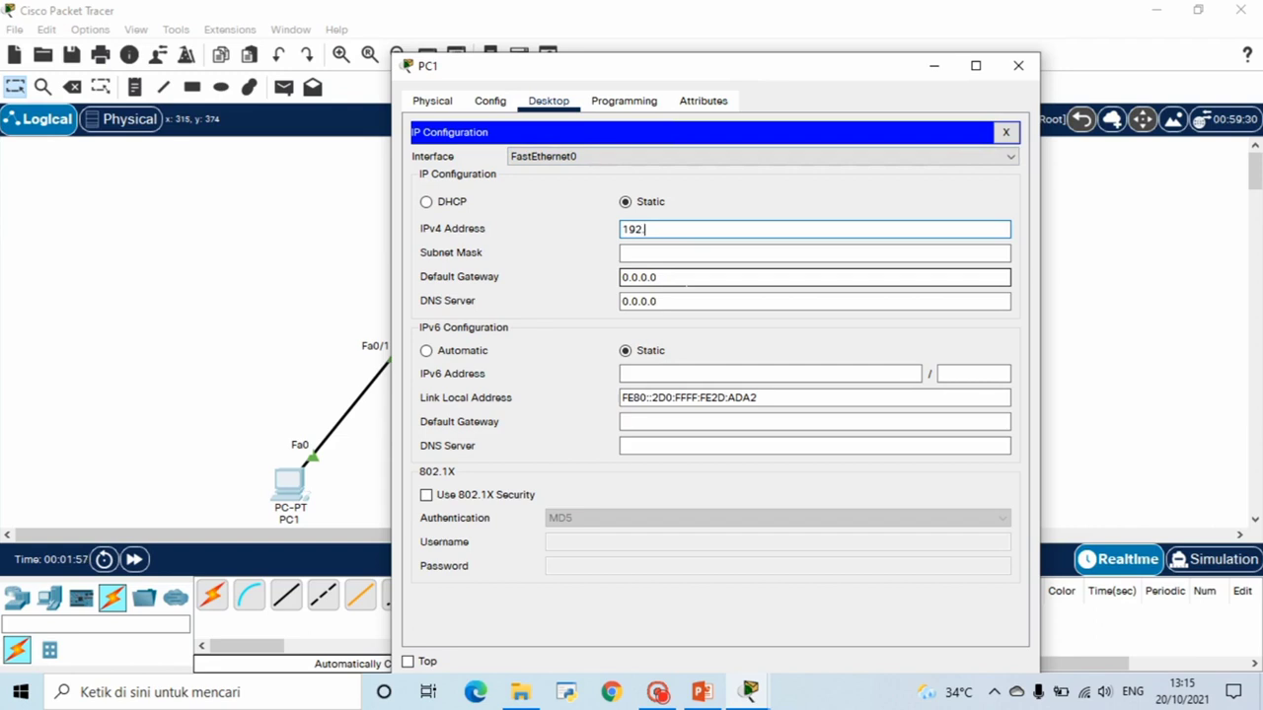
text(.168.1.1)
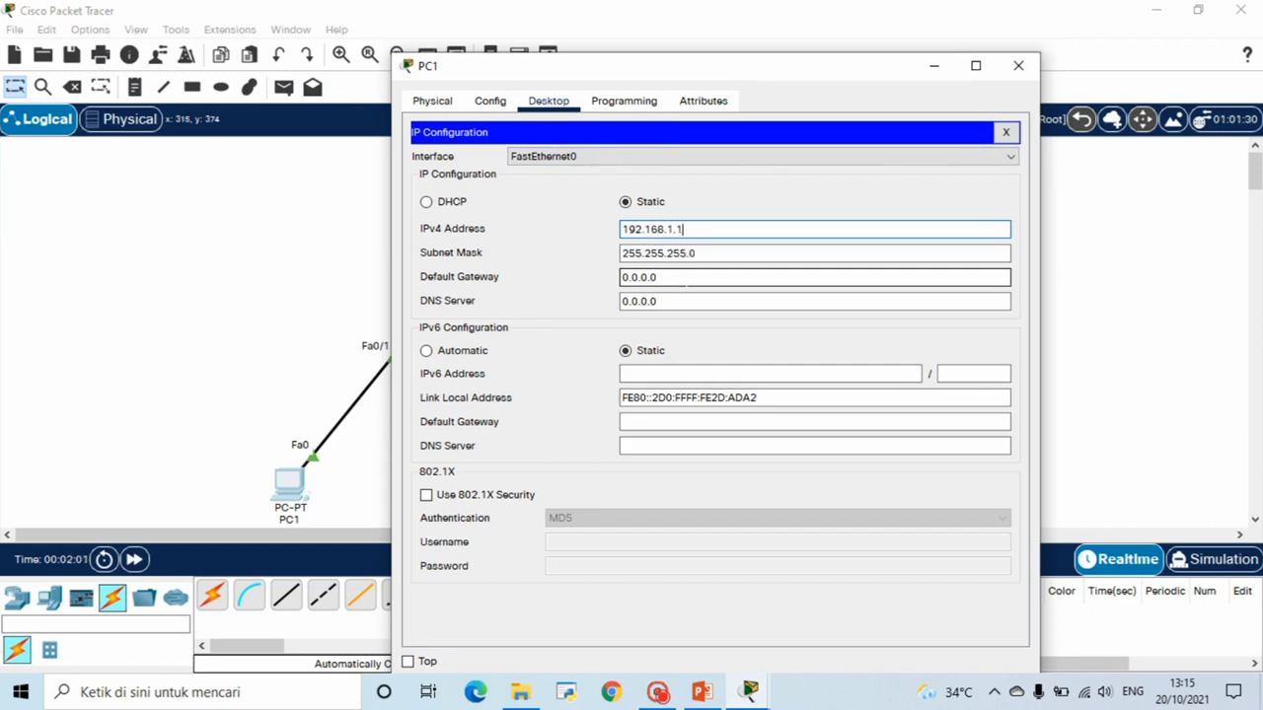
Step: Set PC1's default gateway to 192.168.1.254 and close its configuration window
drag(657, 277, 621, 279)
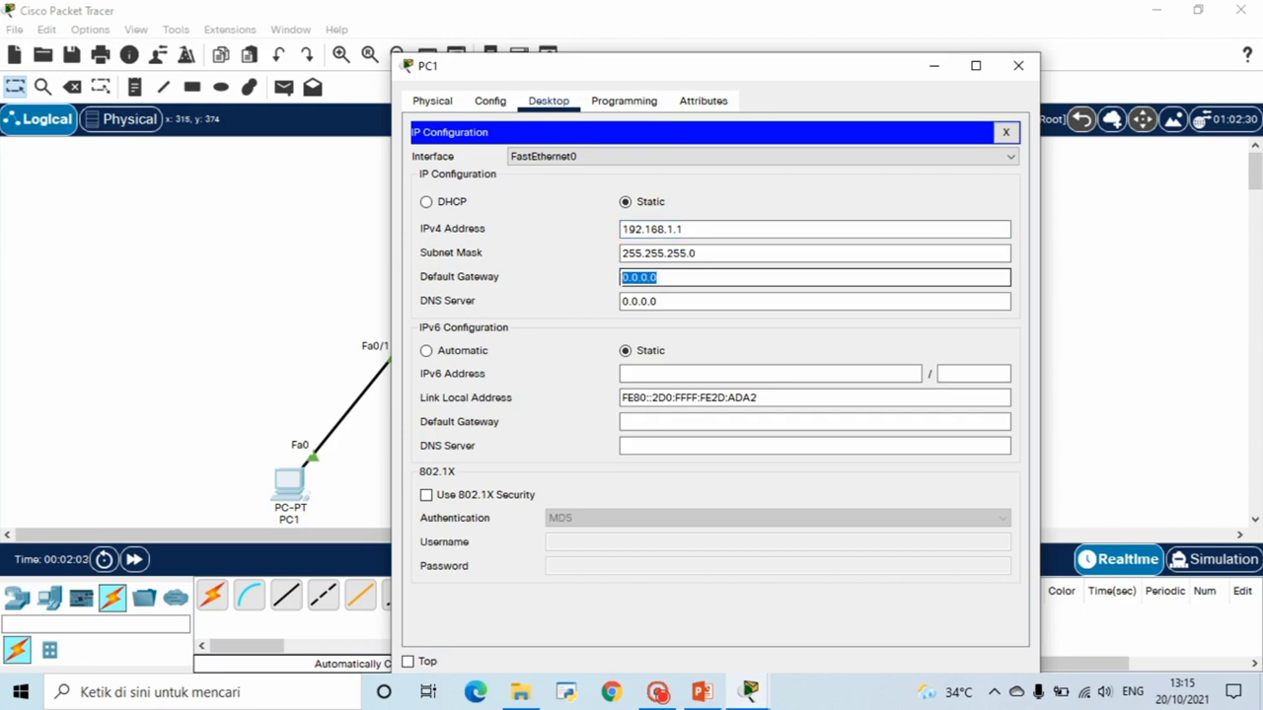
text(19)
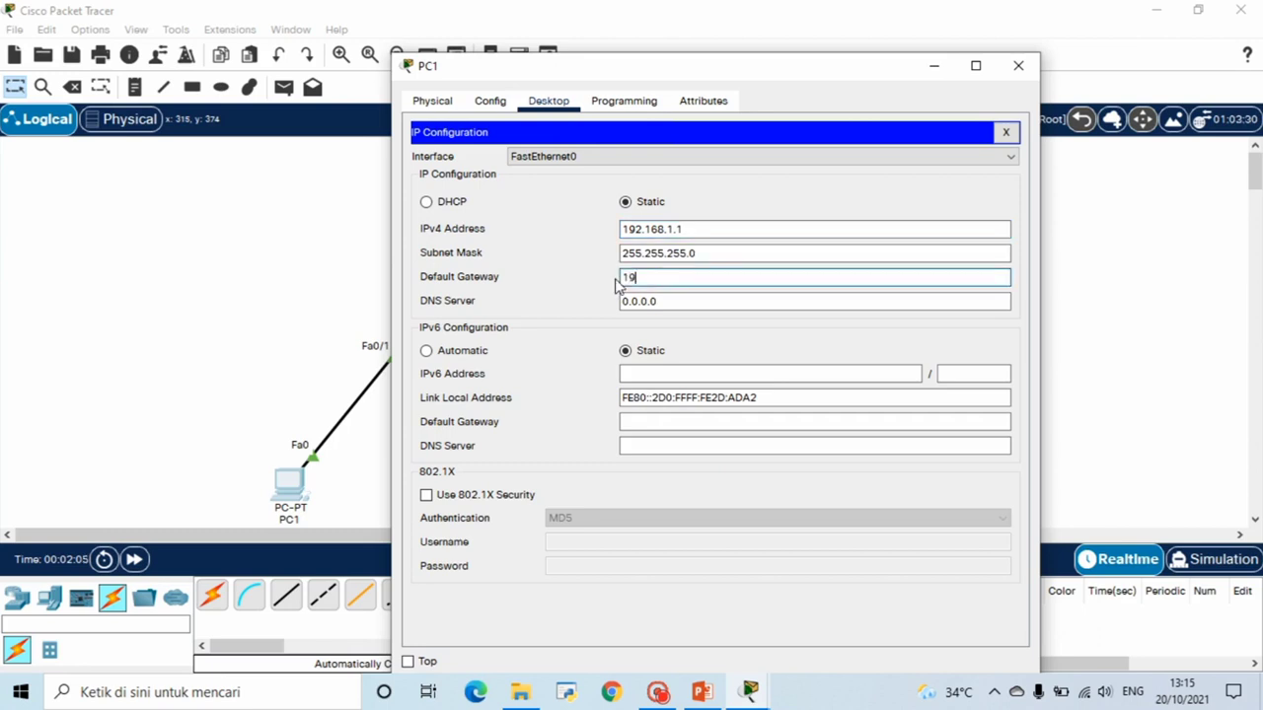
text(2.168.1.254)
click(1016, 64)
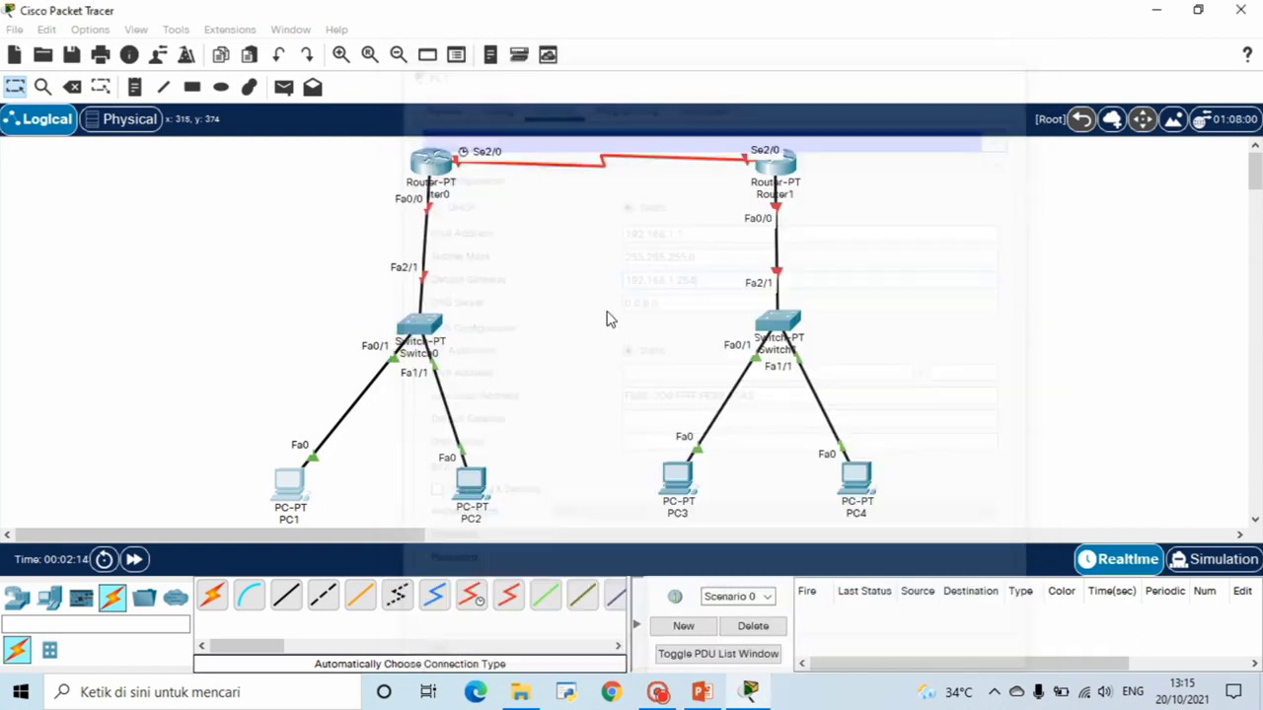
Step: Configure PC2 with static IPv4 address 192.168.1.2, subnet mask 255.255.255.0 and default gateway 192.168.1.254
click(480, 481)
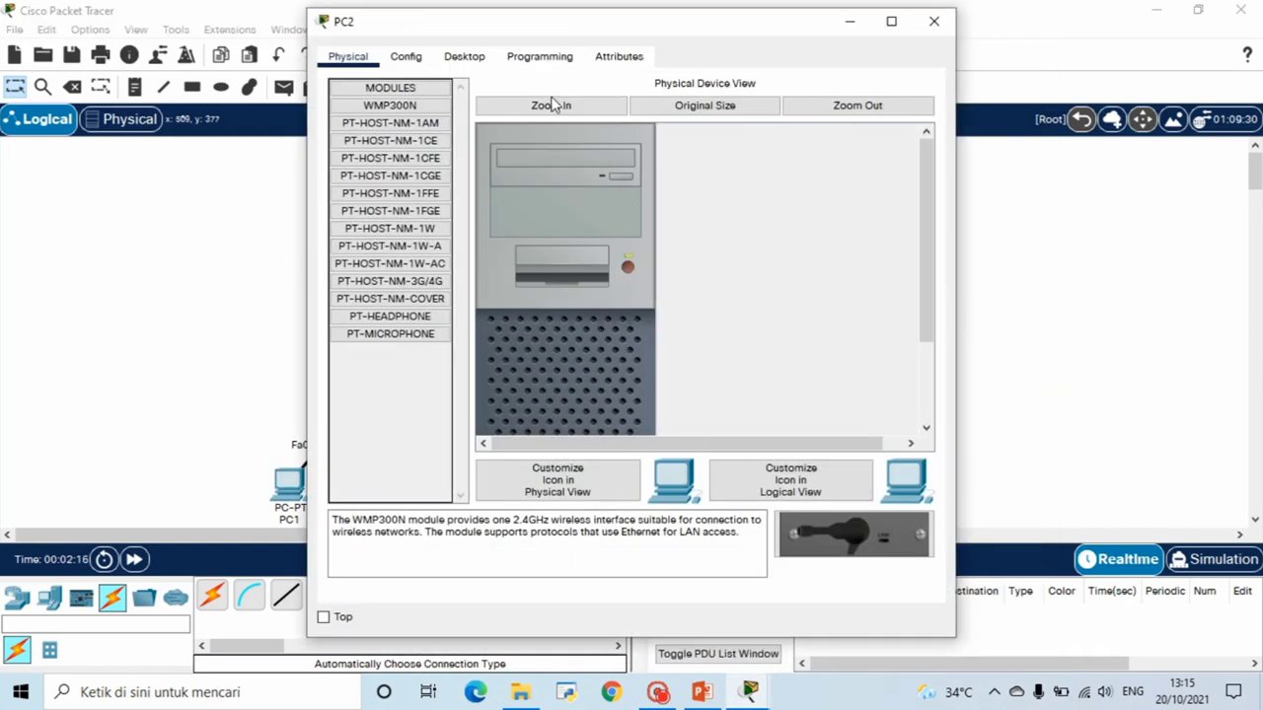
click(471, 59)
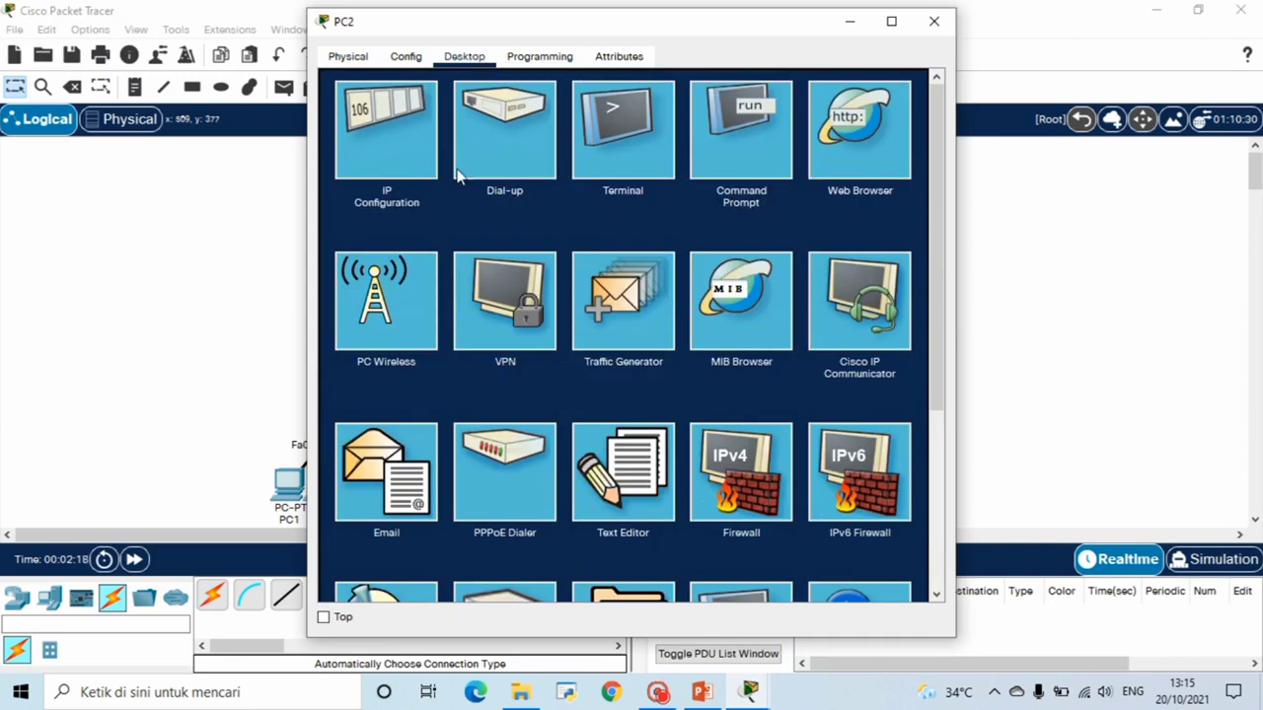
click(434, 99)
drag(562, 18, 640, 76)
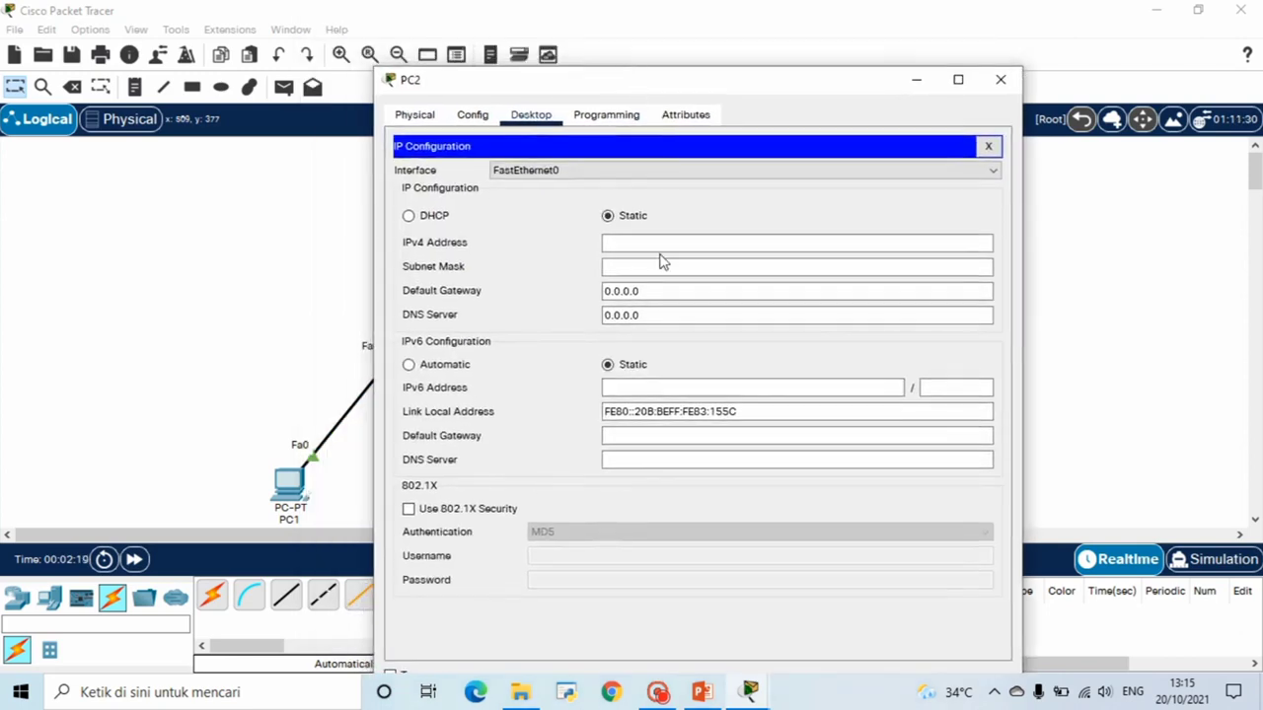
click(671, 243)
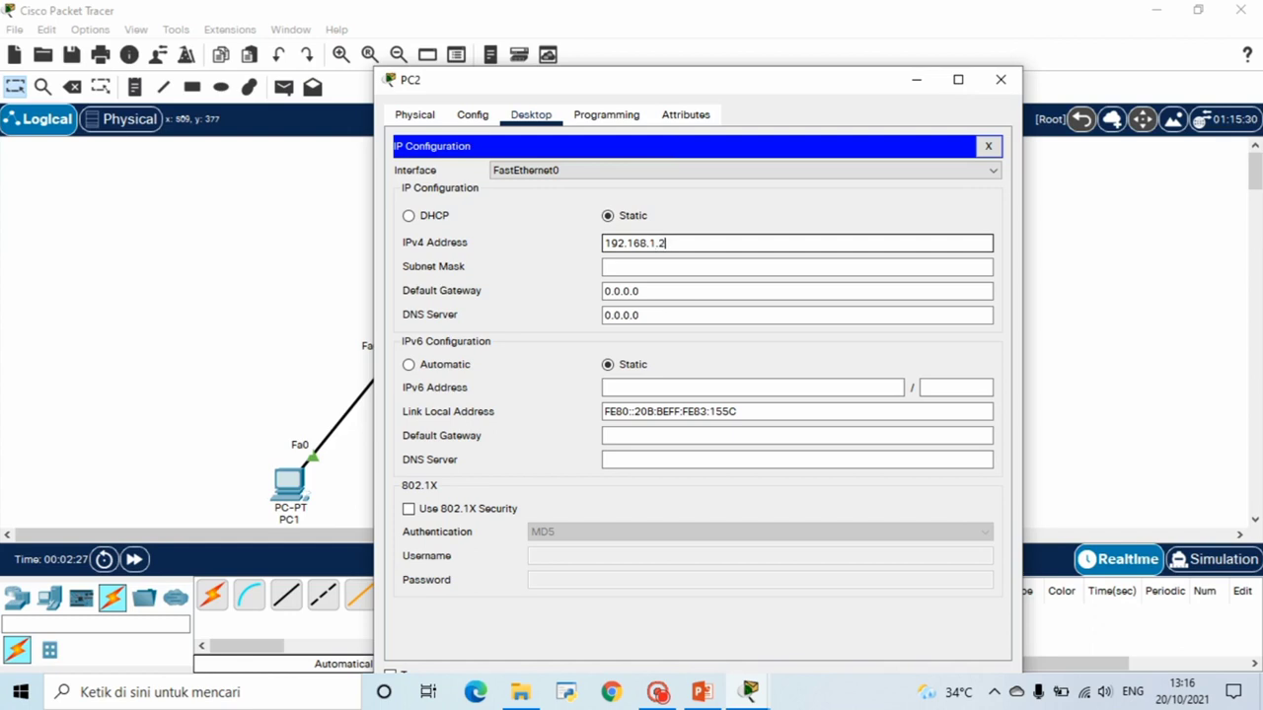
key(Tab)
key(Tab)
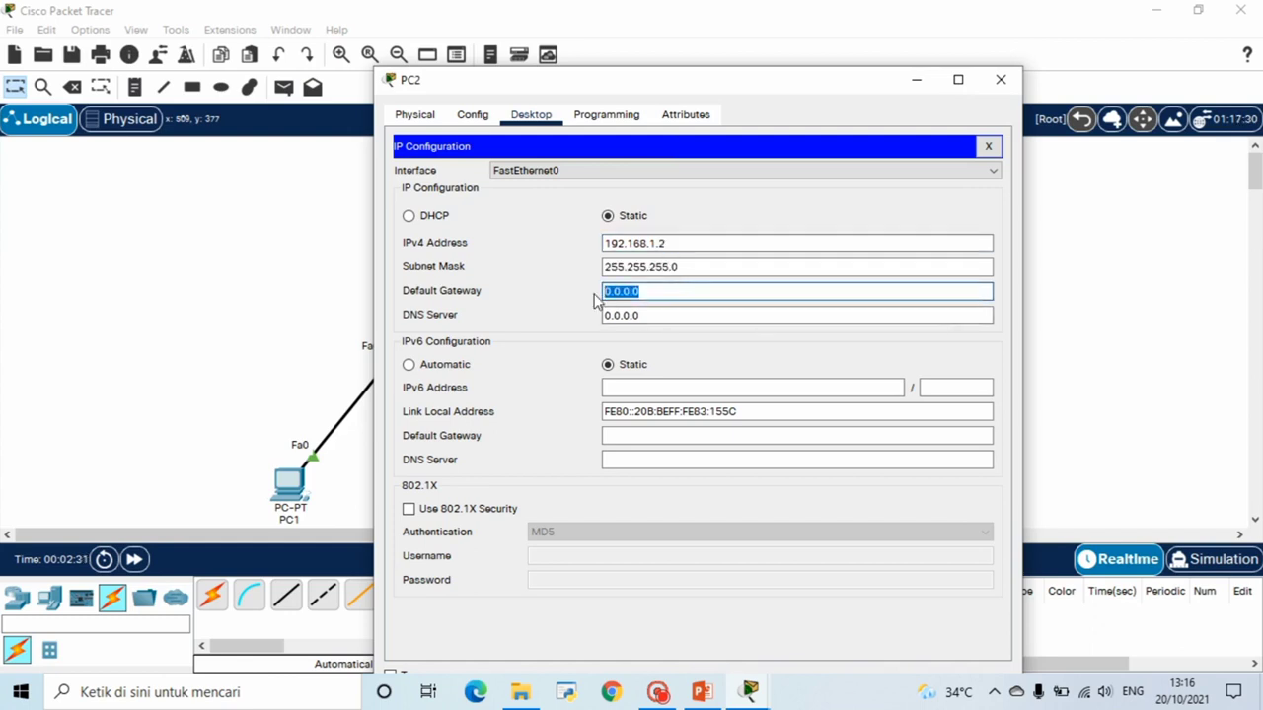
text(192.168.1.254)
click(1001, 79)
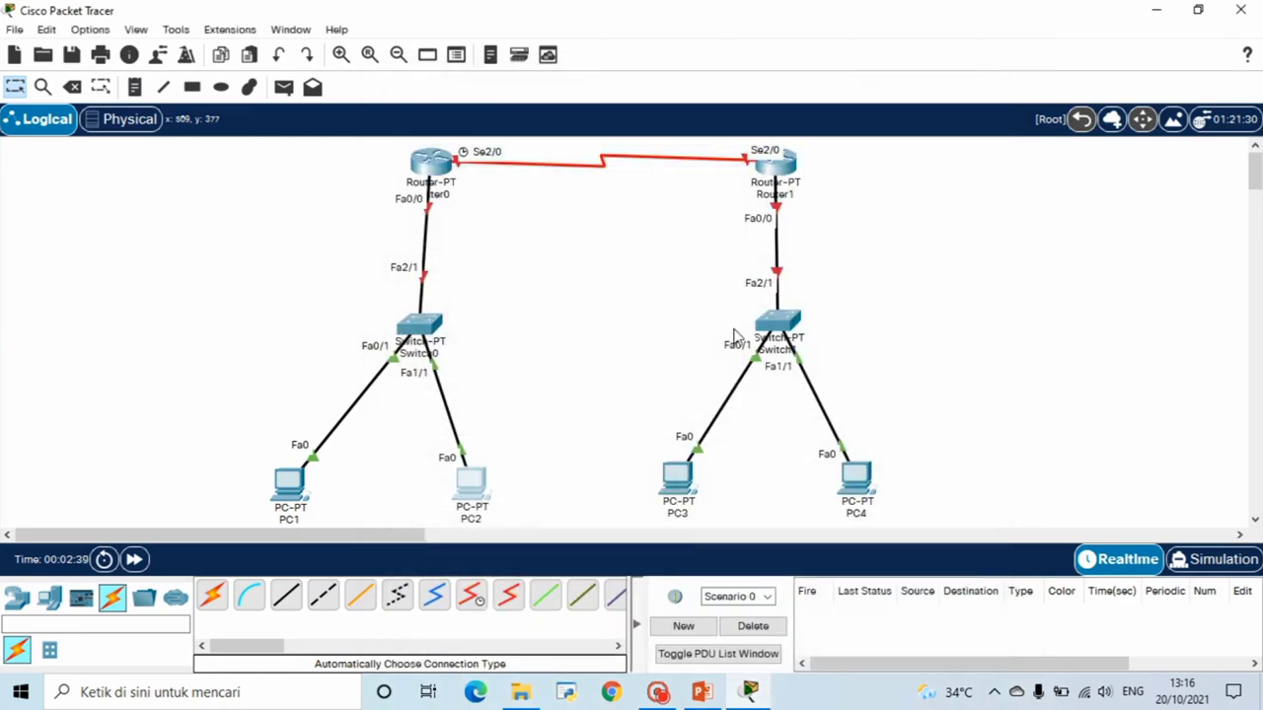
Step: Configure PC3 with static IPv4 address 192.168.2.3, subnet mask 255.255.255.0 and default gateway 192.168.2.254
click(679, 475)
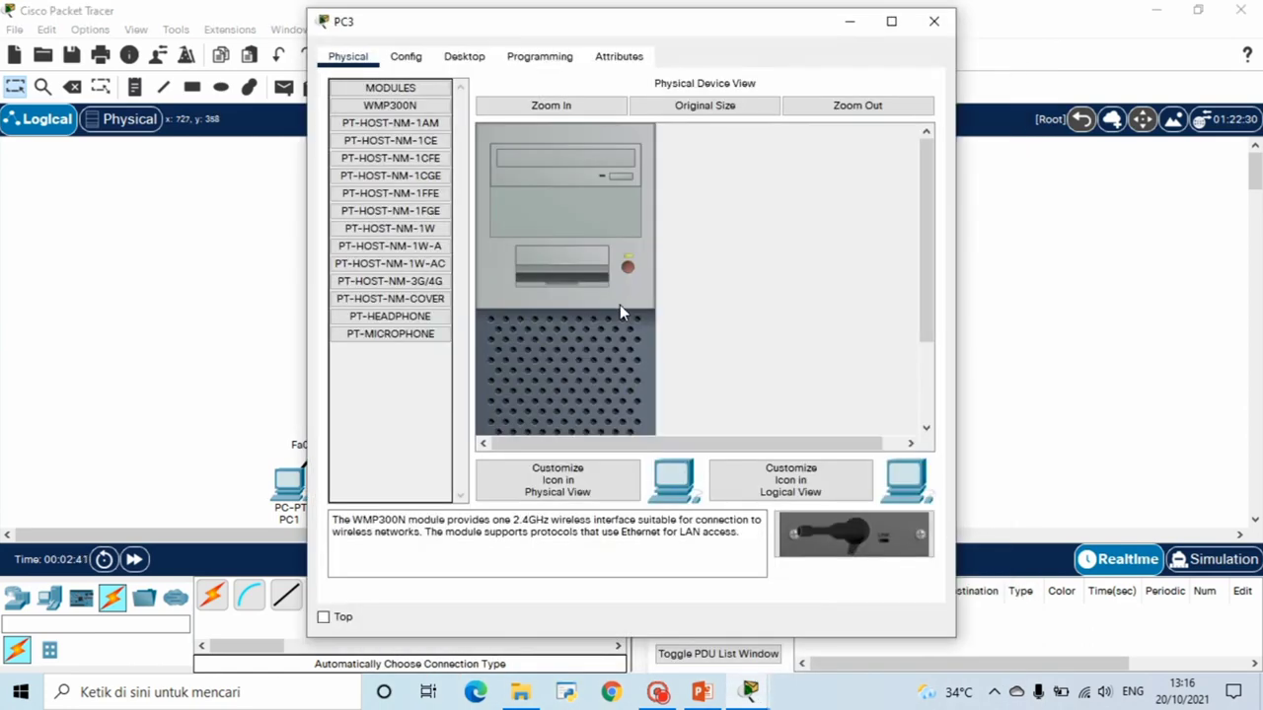
click(464, 56)
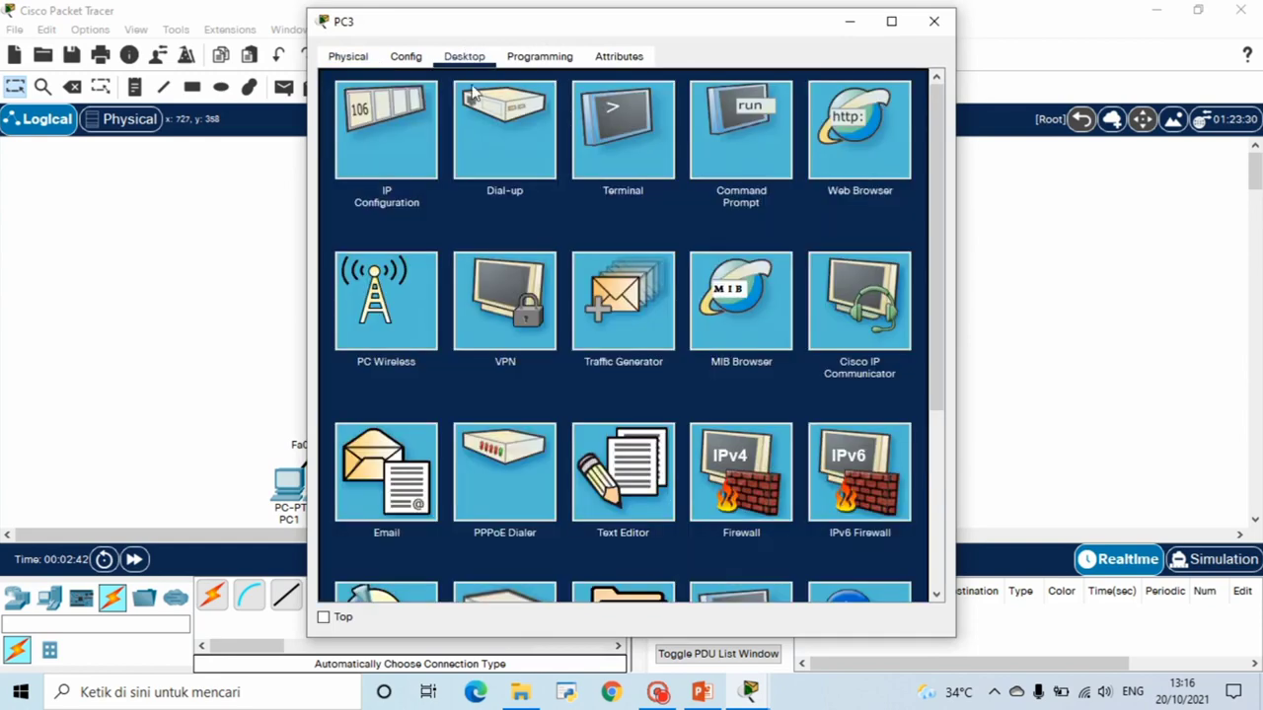
click(382, 142)
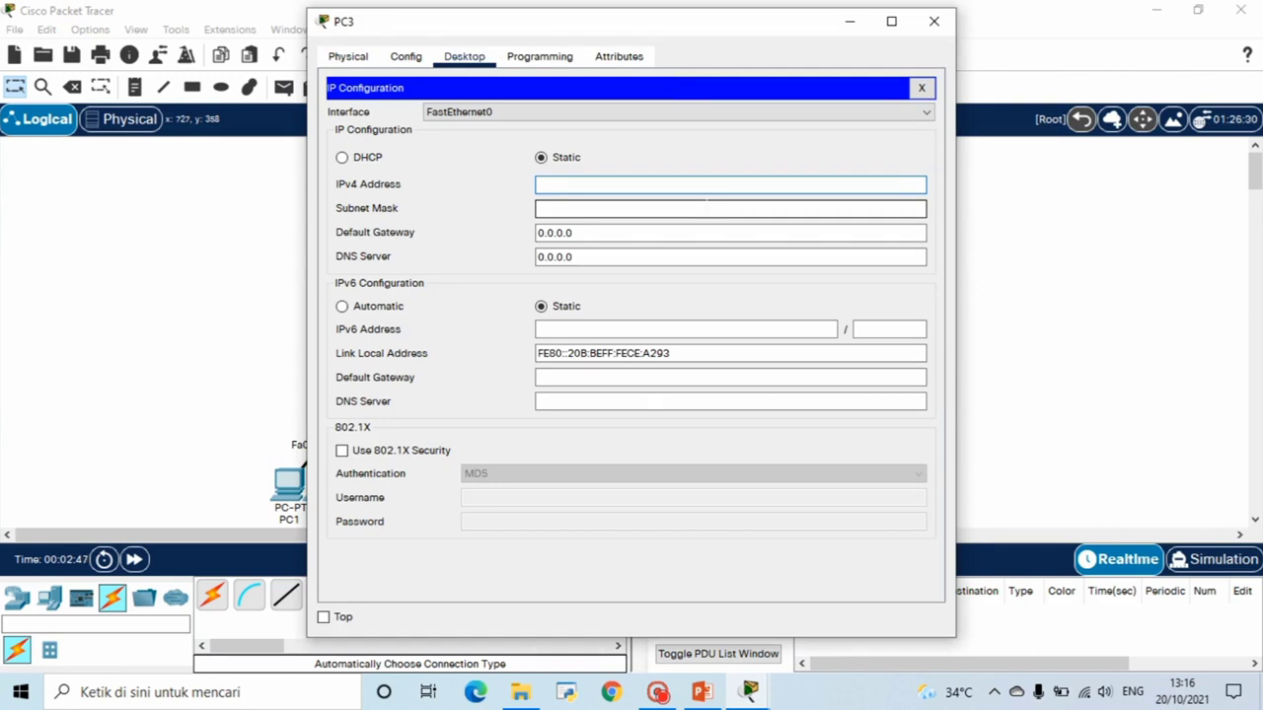
text(192.16)
text(8.2.3)
click(705, 203)
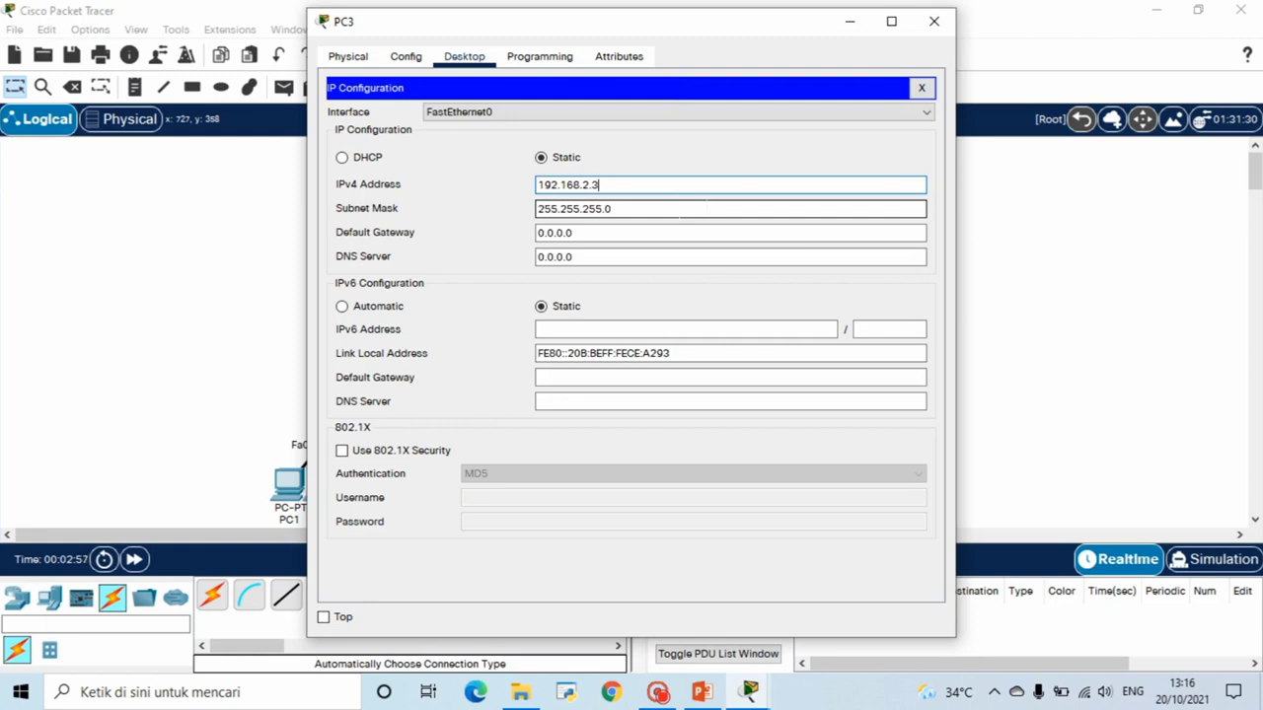
key(Tab)
key(Tab)
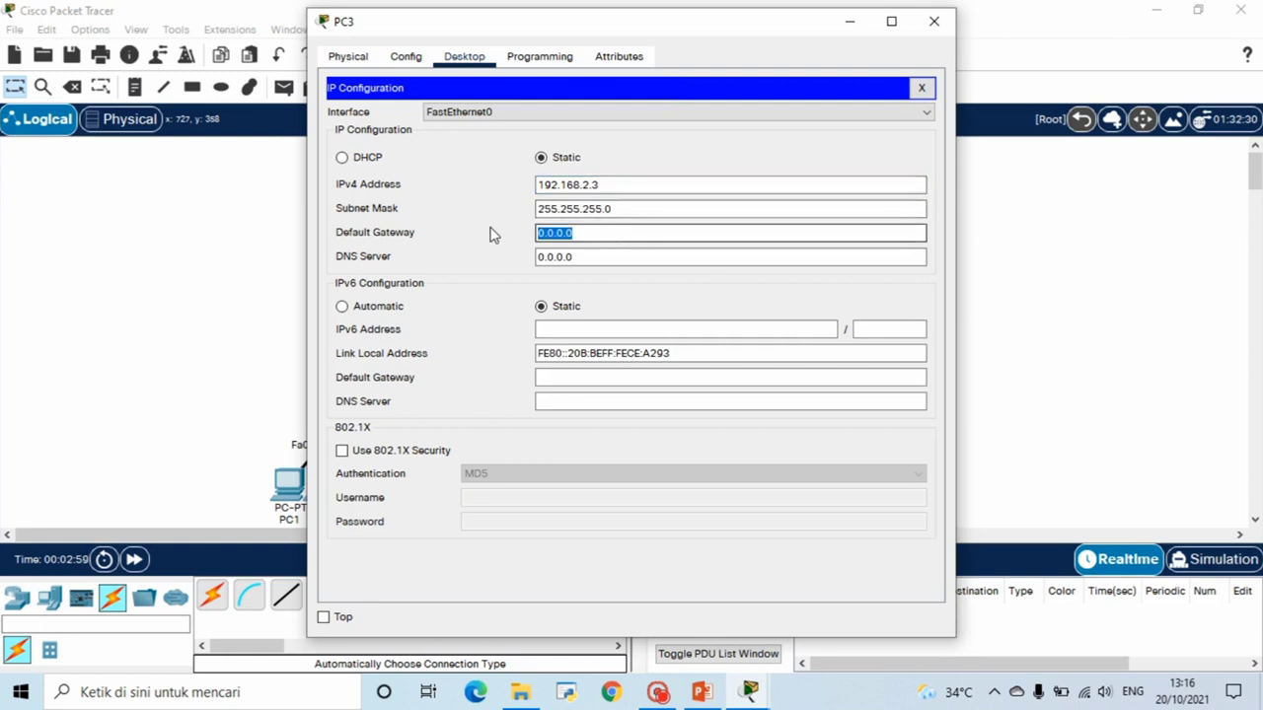
text(192.168.2.)
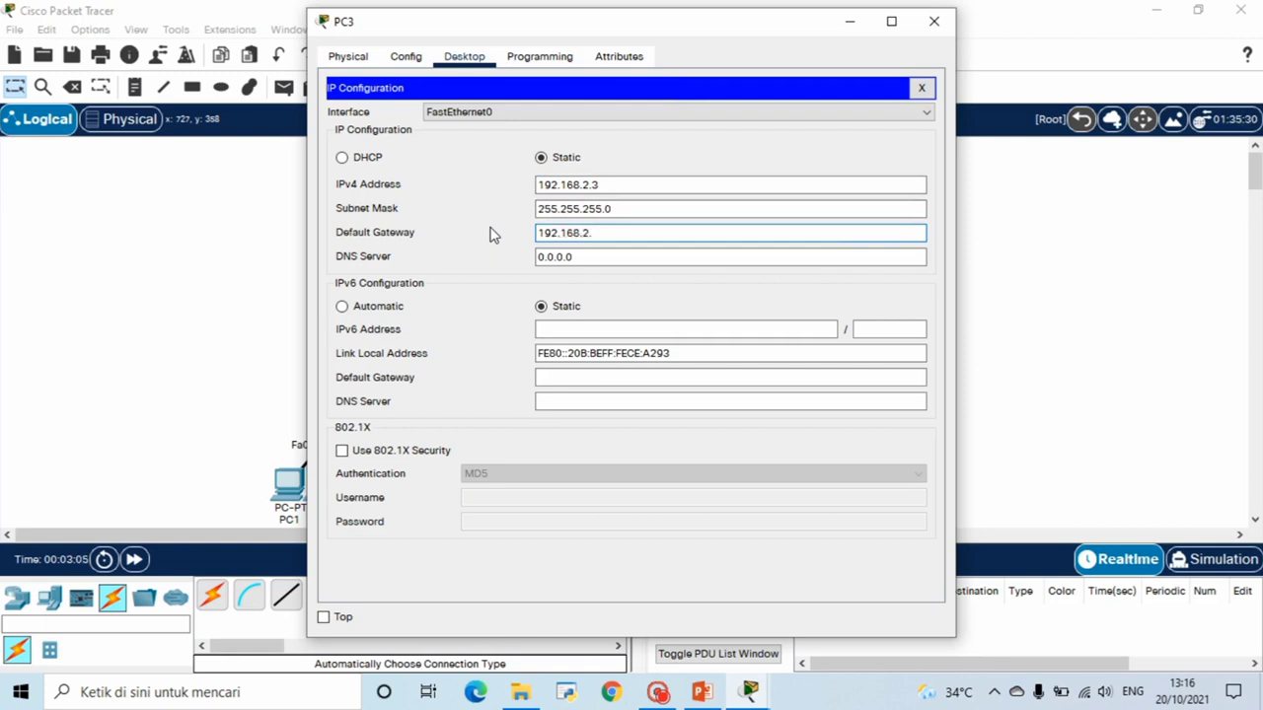
text(254)
click(932, 22)
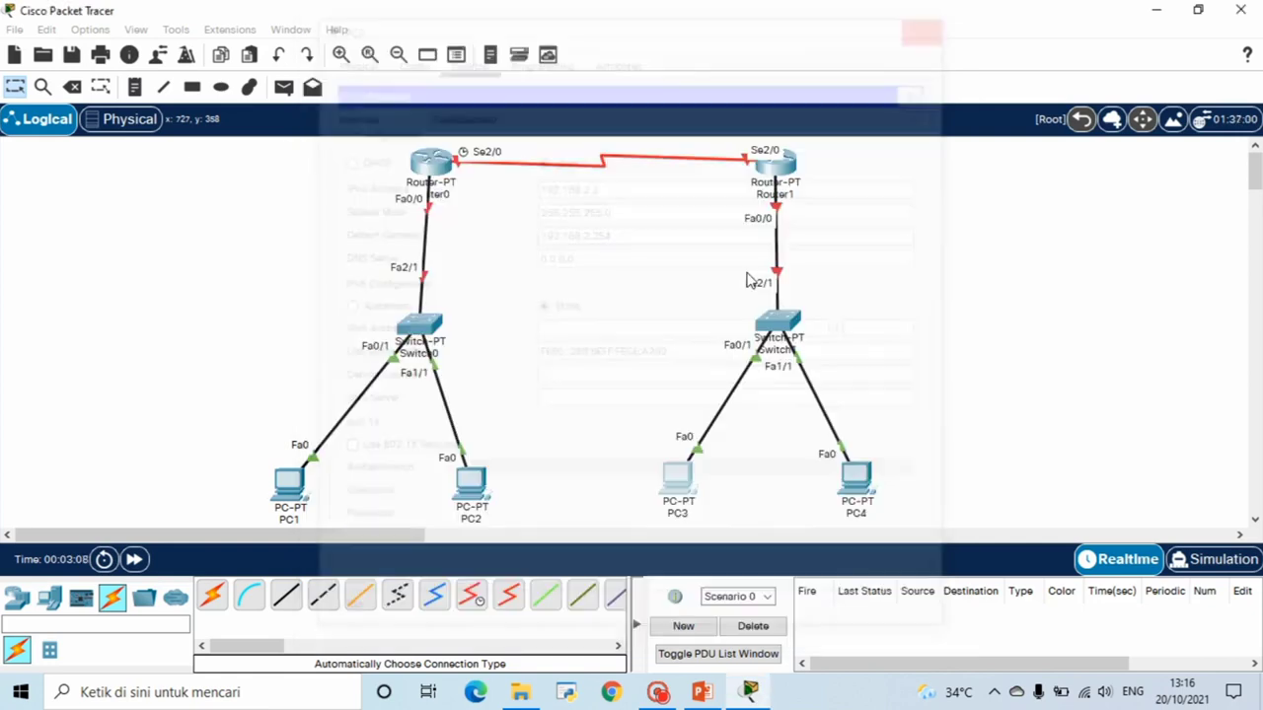
Step: Configure PC4 with static IPv4 address 192.168.2.4, subnet mask 255.255.255.0 and default gateway 192.168.2.254
click(856, 480)
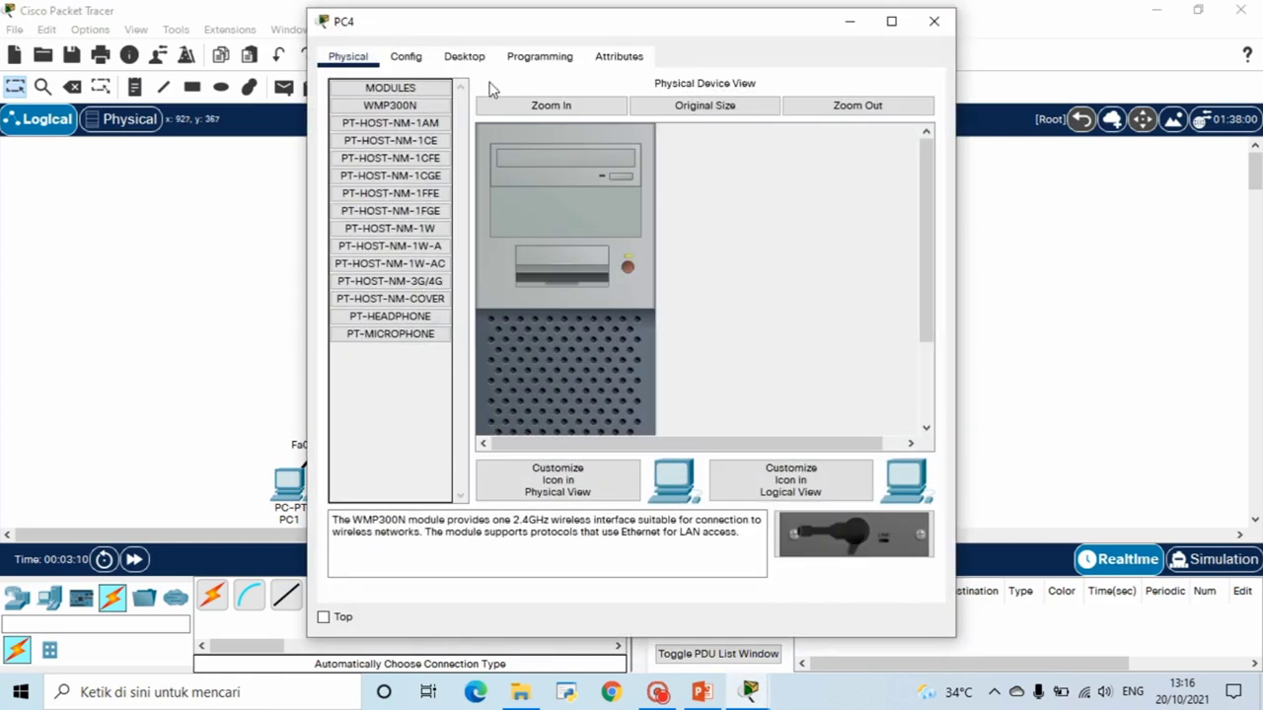
click(464, 56)
click(400, 168)
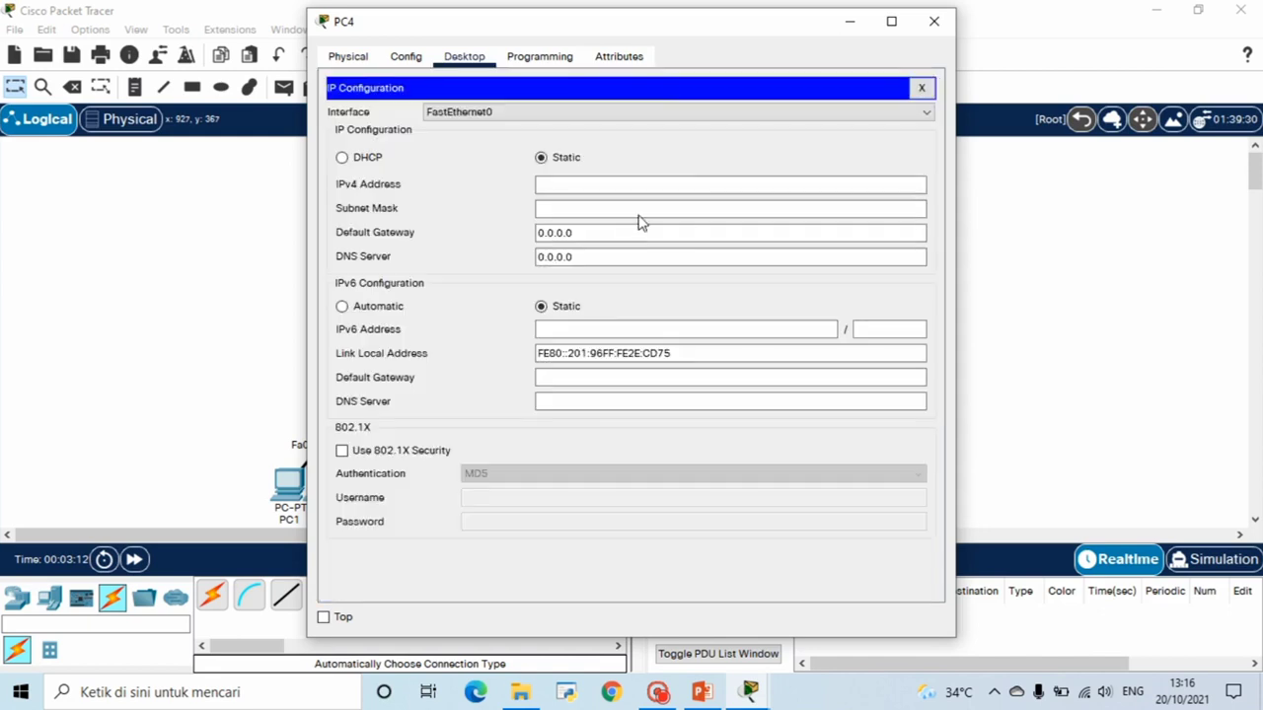
click(637, 187)
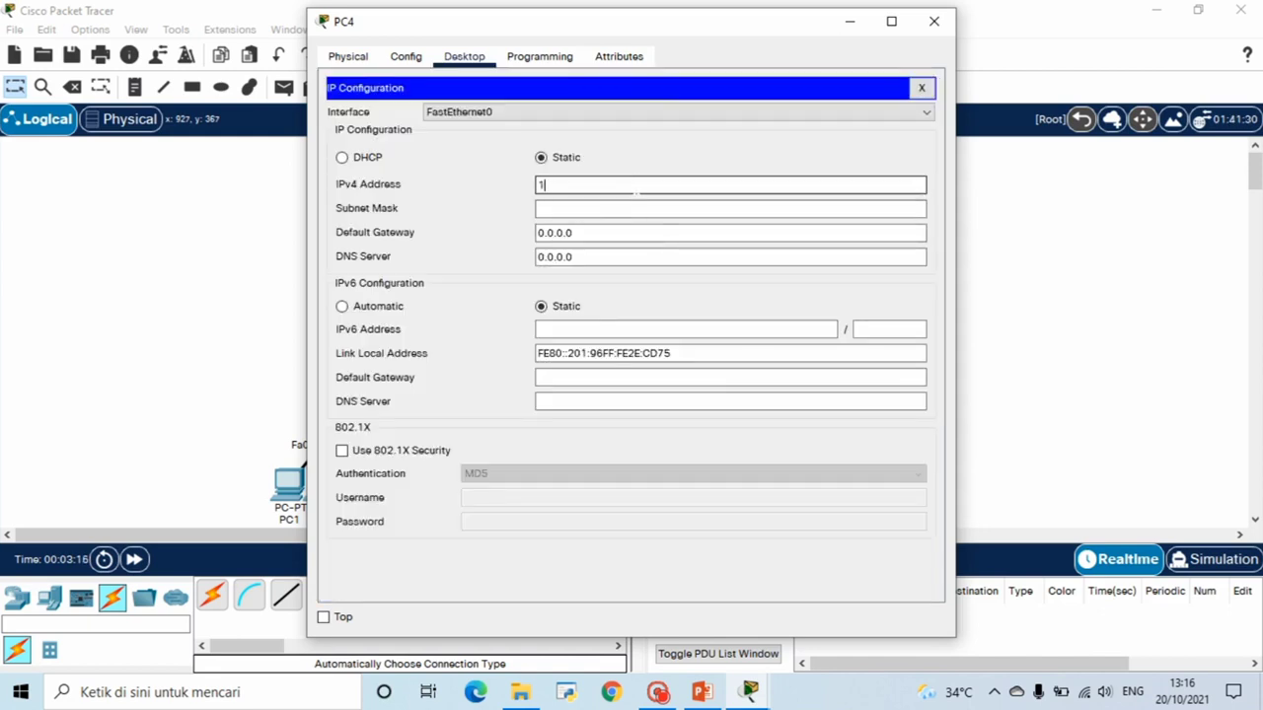
text(192.168.2.4)
key(Tab)
key(Tab)
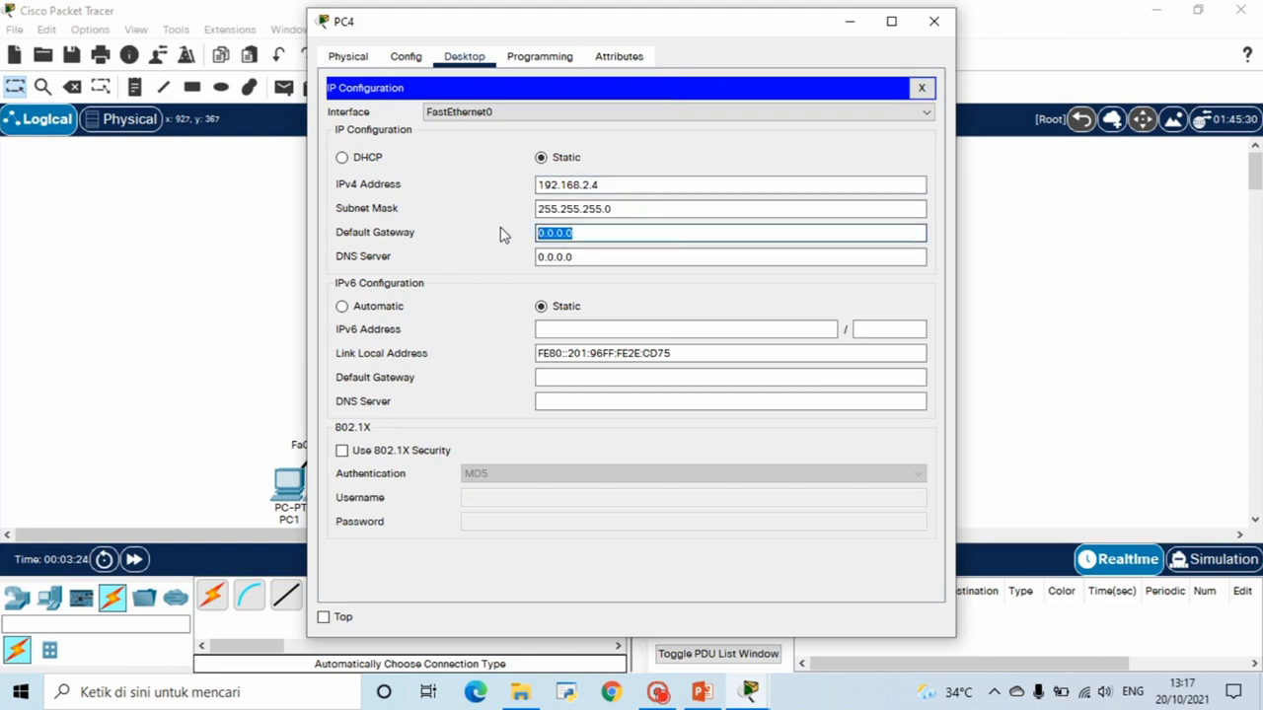
text(192.168.2.254)
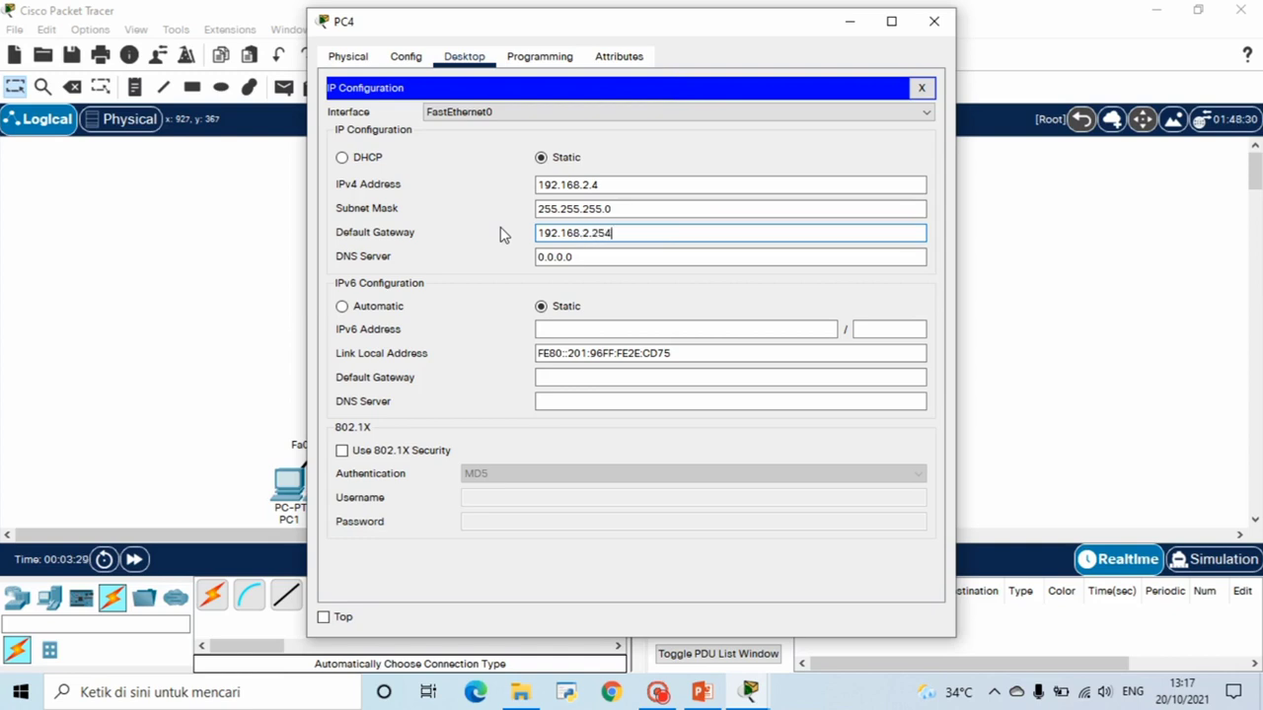
click(934, 21)
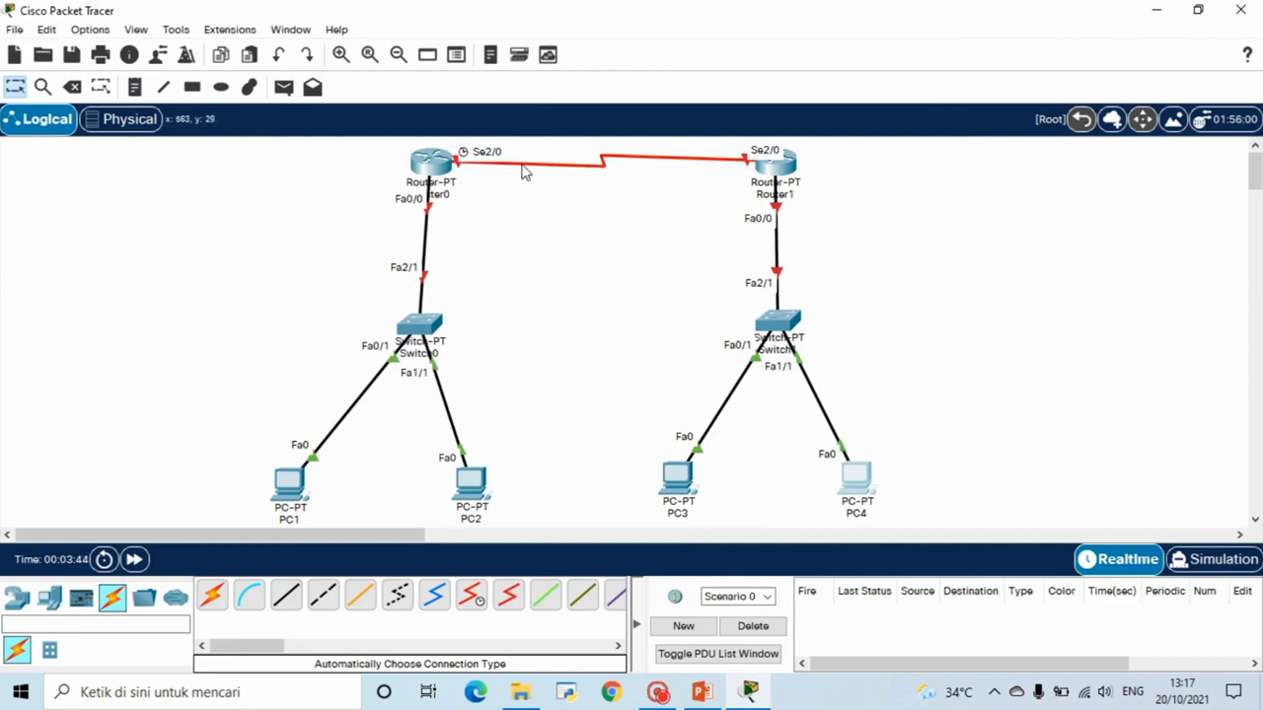
Step: Open Router0's interface configuration and turn on the port status of FastEthernet0/0
click(429, 168)
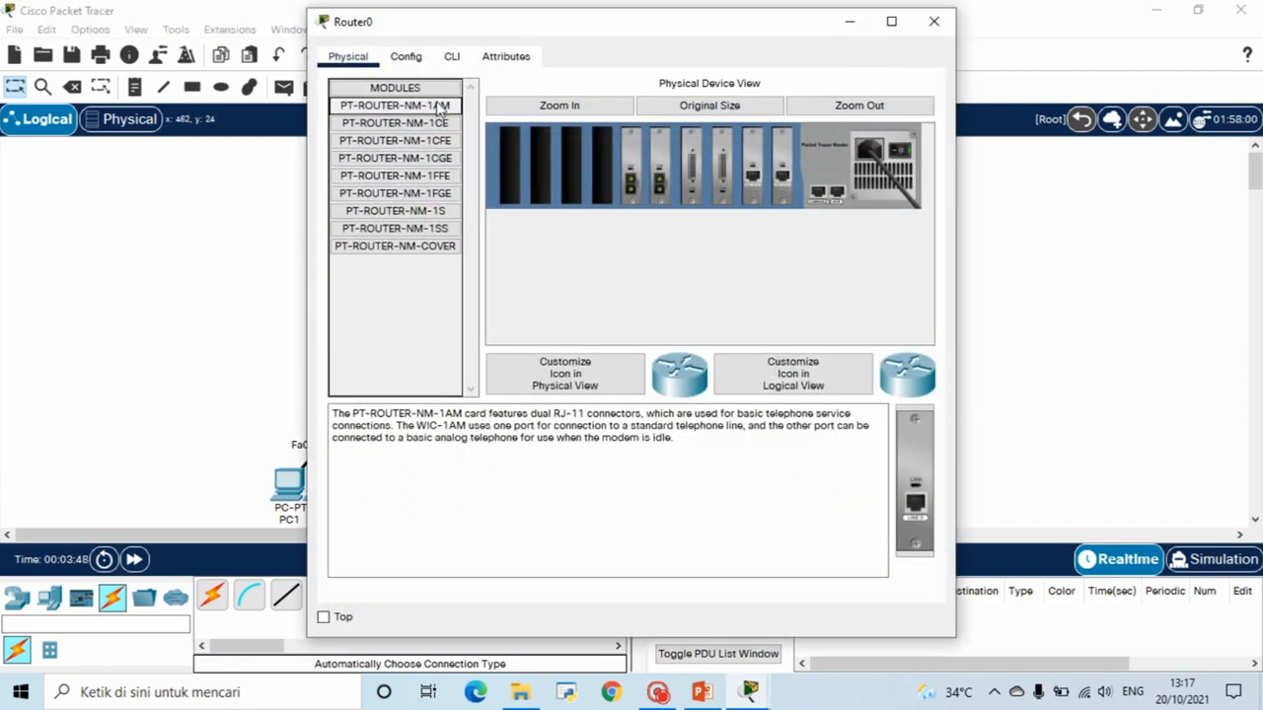
click(404, 57)
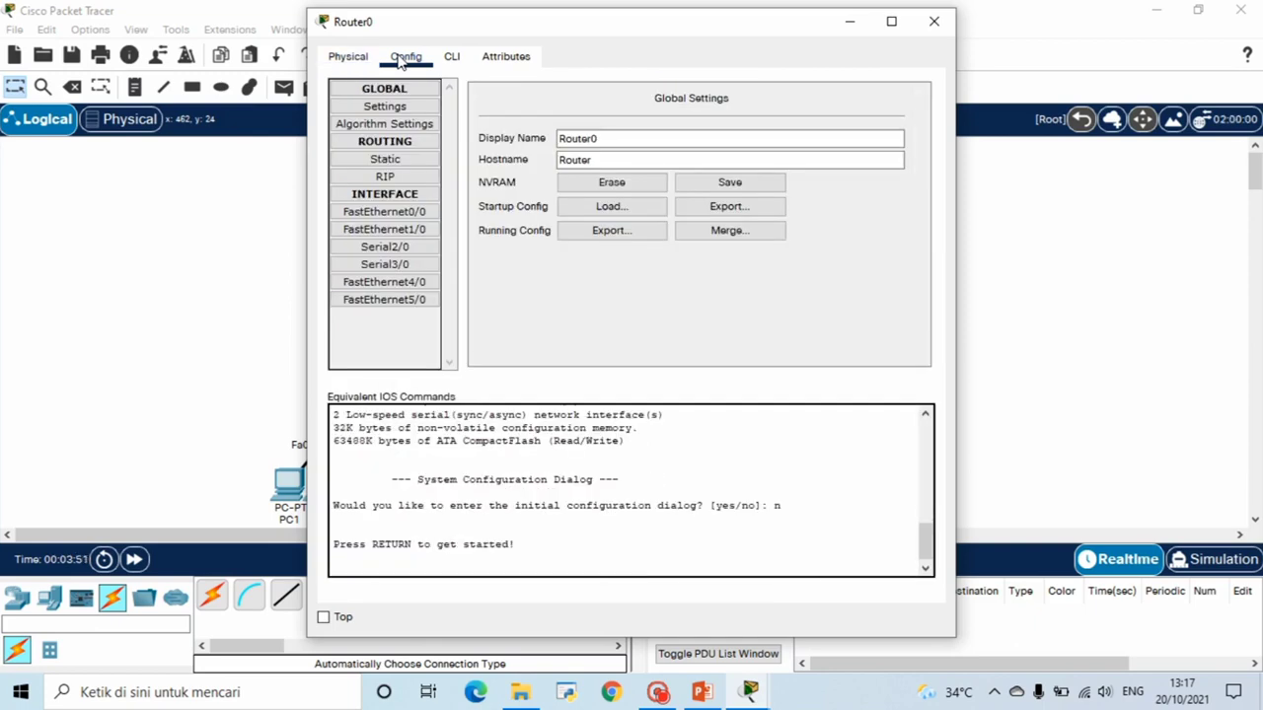
drag(497, 34, 794, 172)
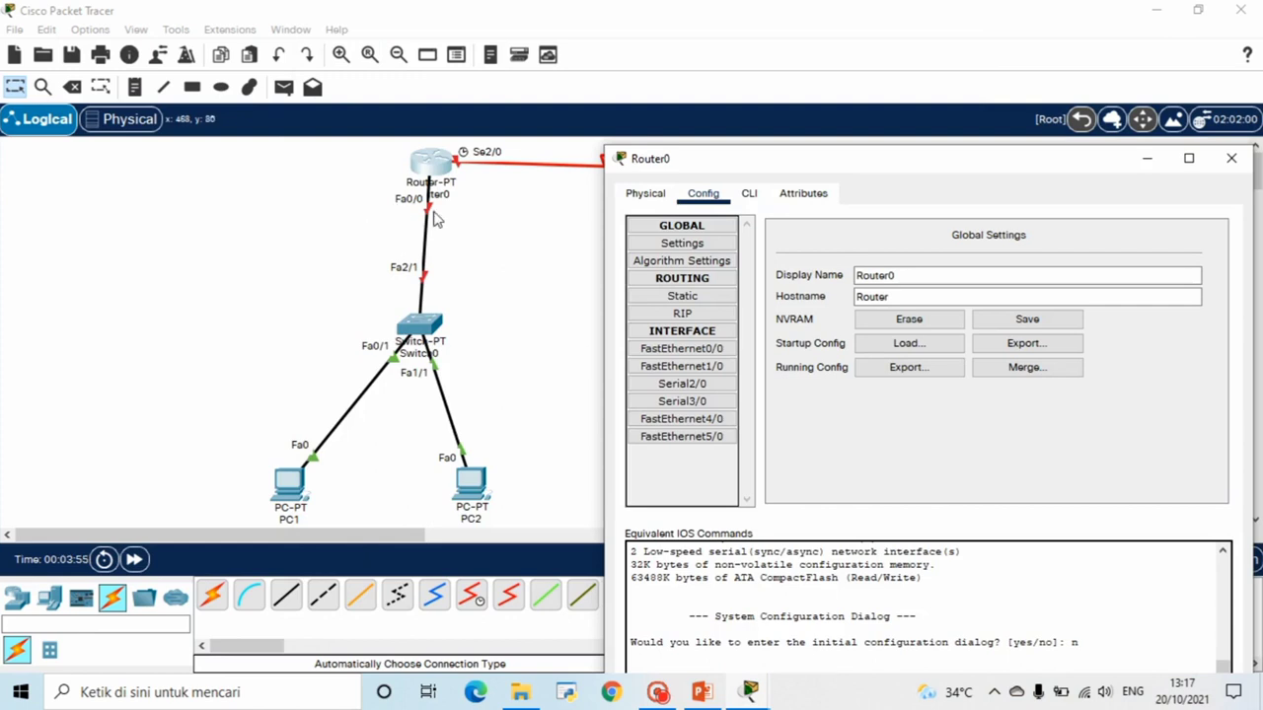
click(698, 352)
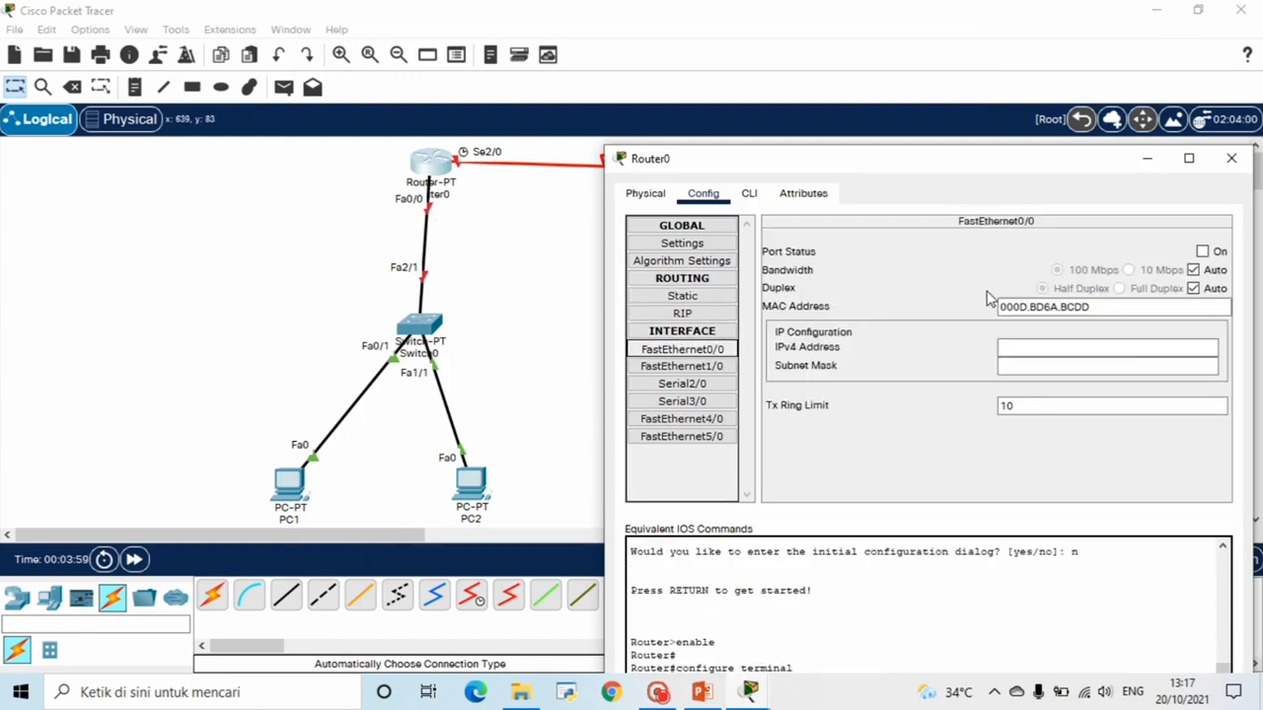
click(1203, 253)
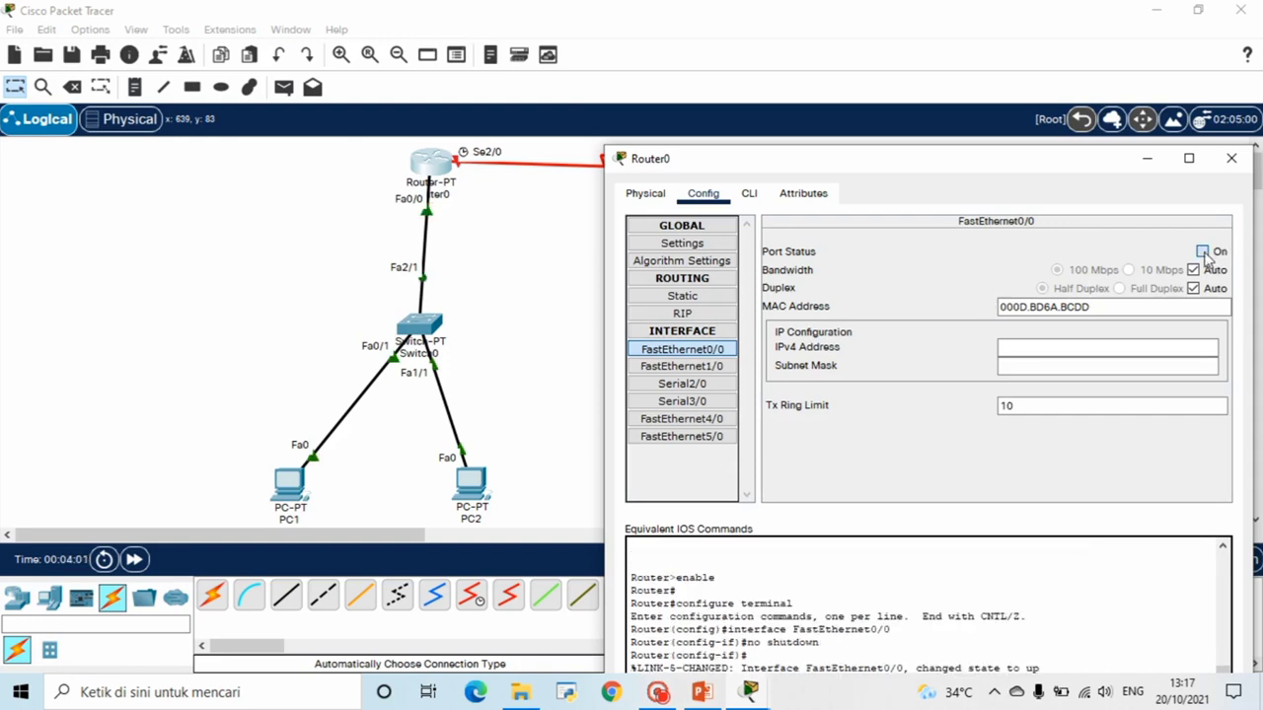
Step: Turn on Router0's Serial2/0 port and minimize the router's window
click(713, 392)
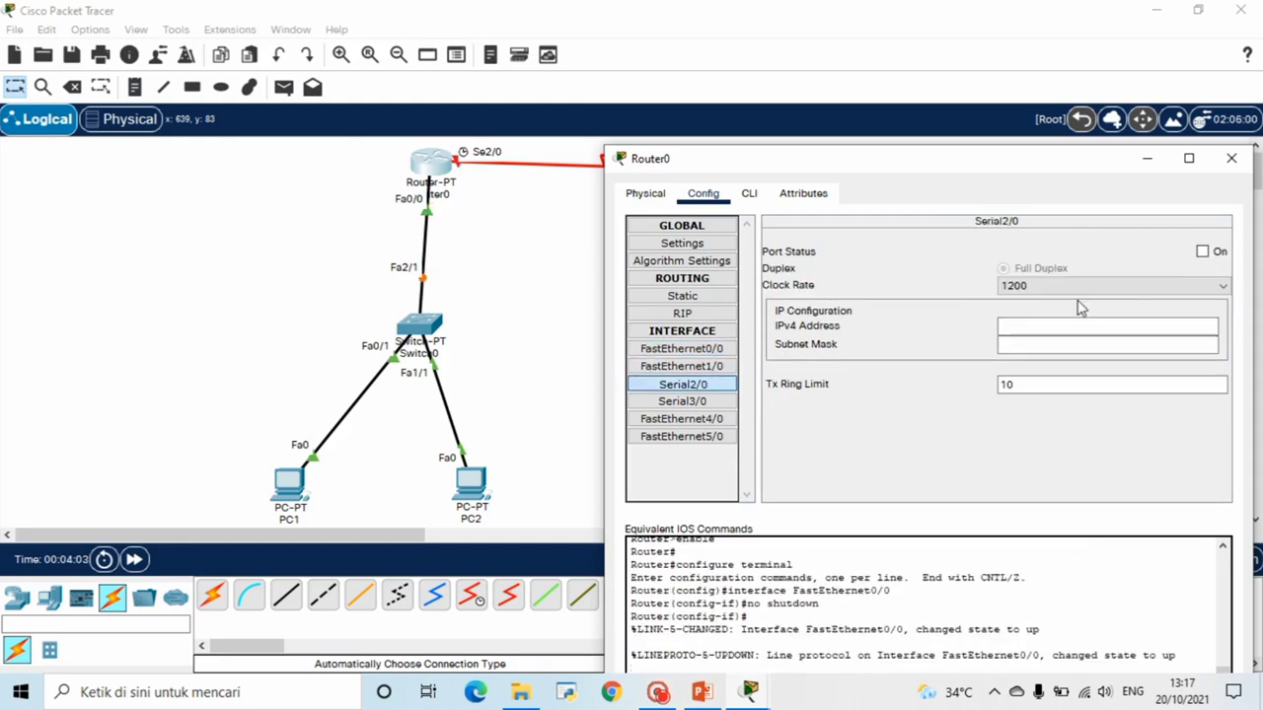
click(1203, 254)
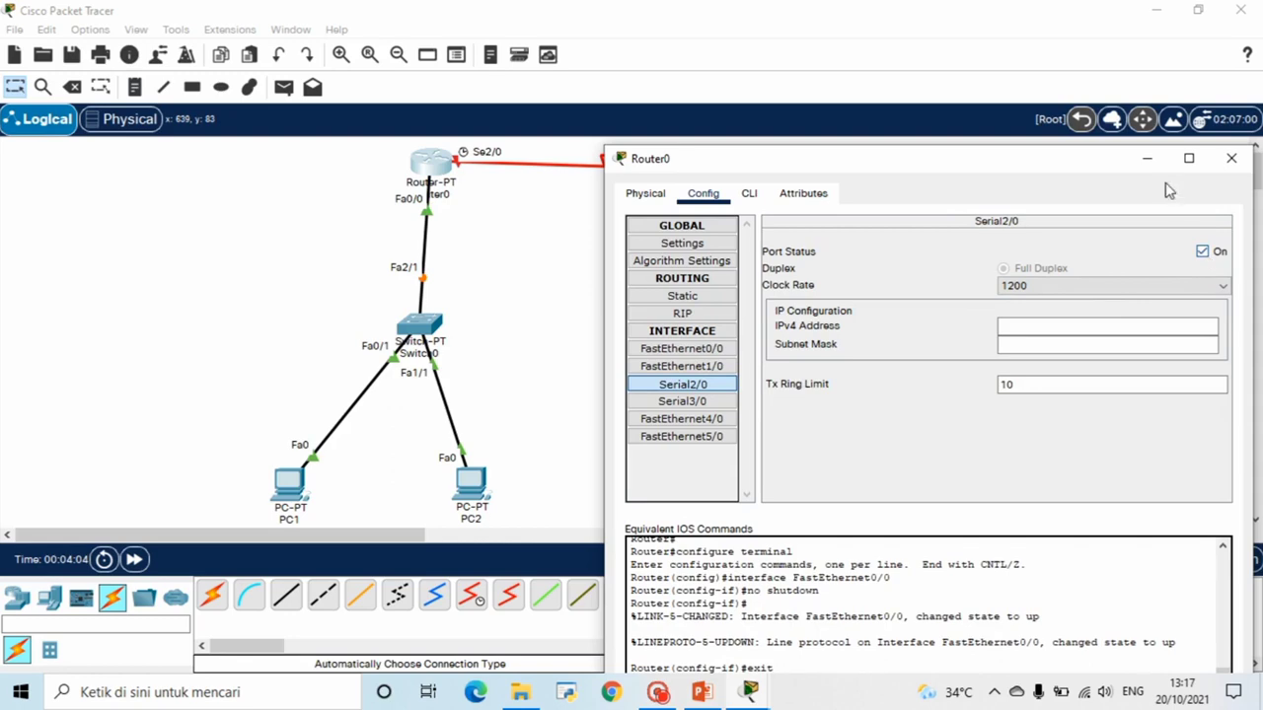
click(1147, 159)
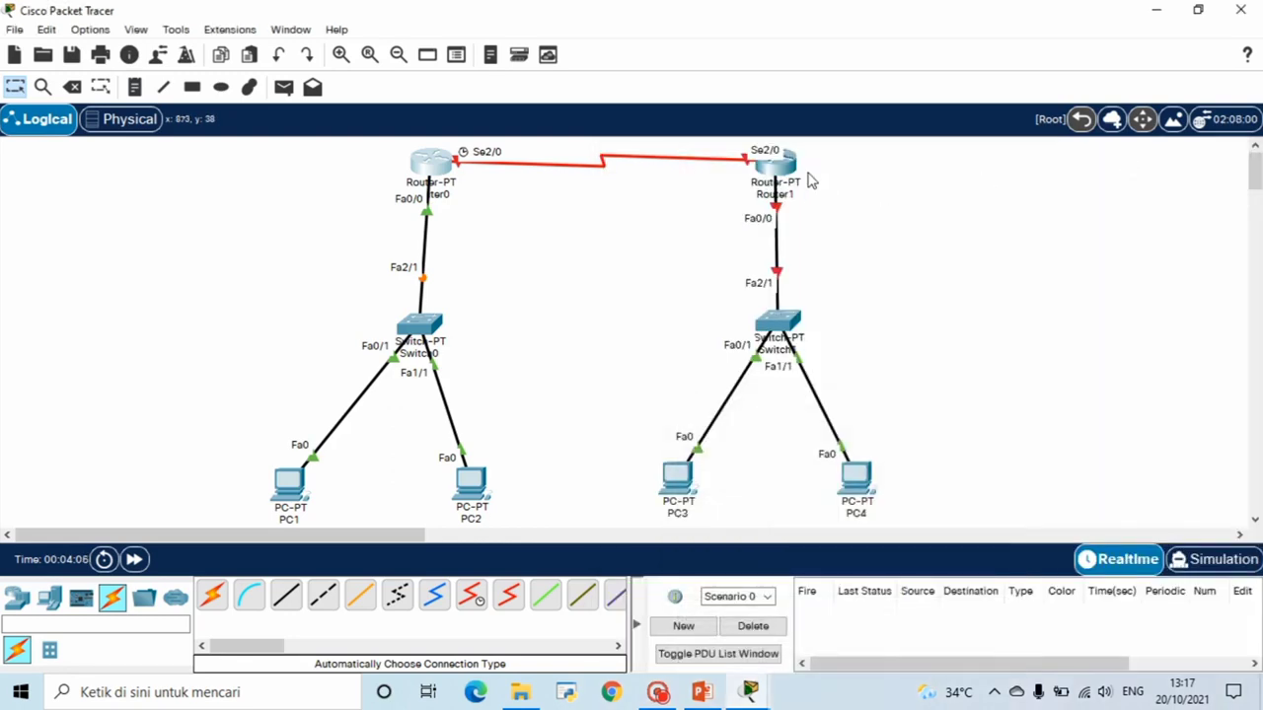
Step: Open Router1's interface configuration and turn on the port status of FastEthernet0/0
click(776, 168)
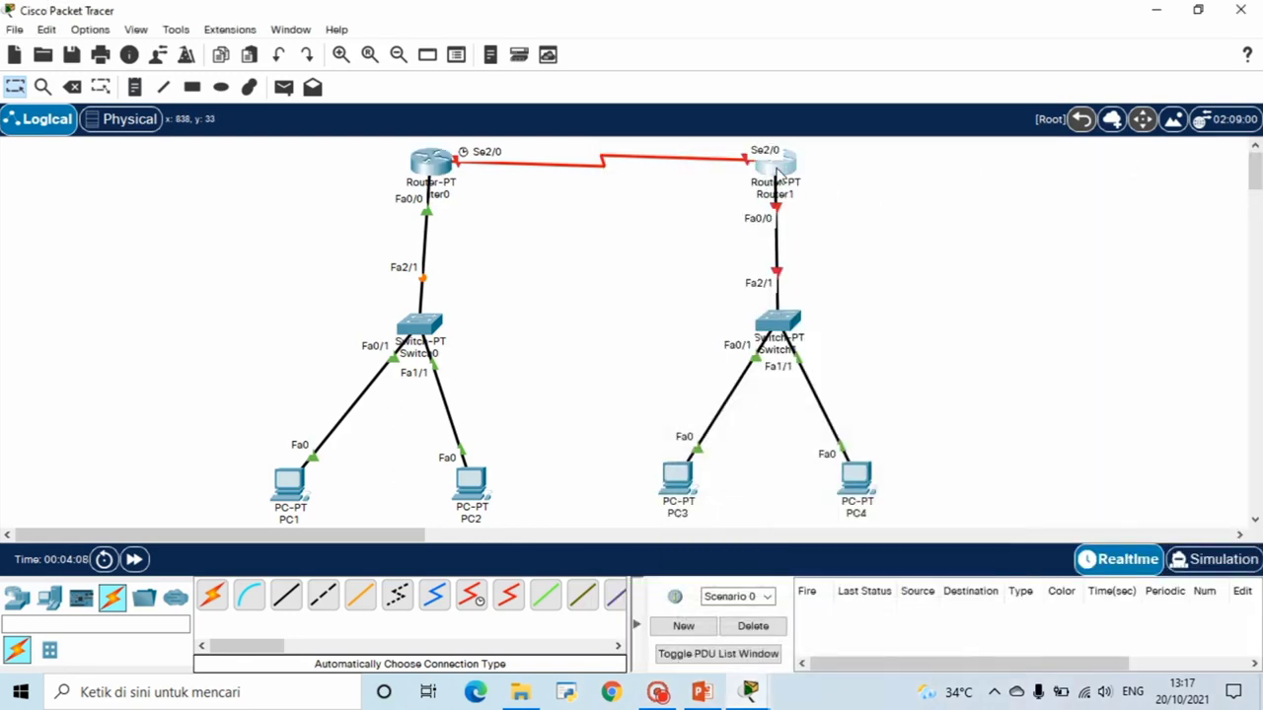
click(776, 169)
click(405, 59)
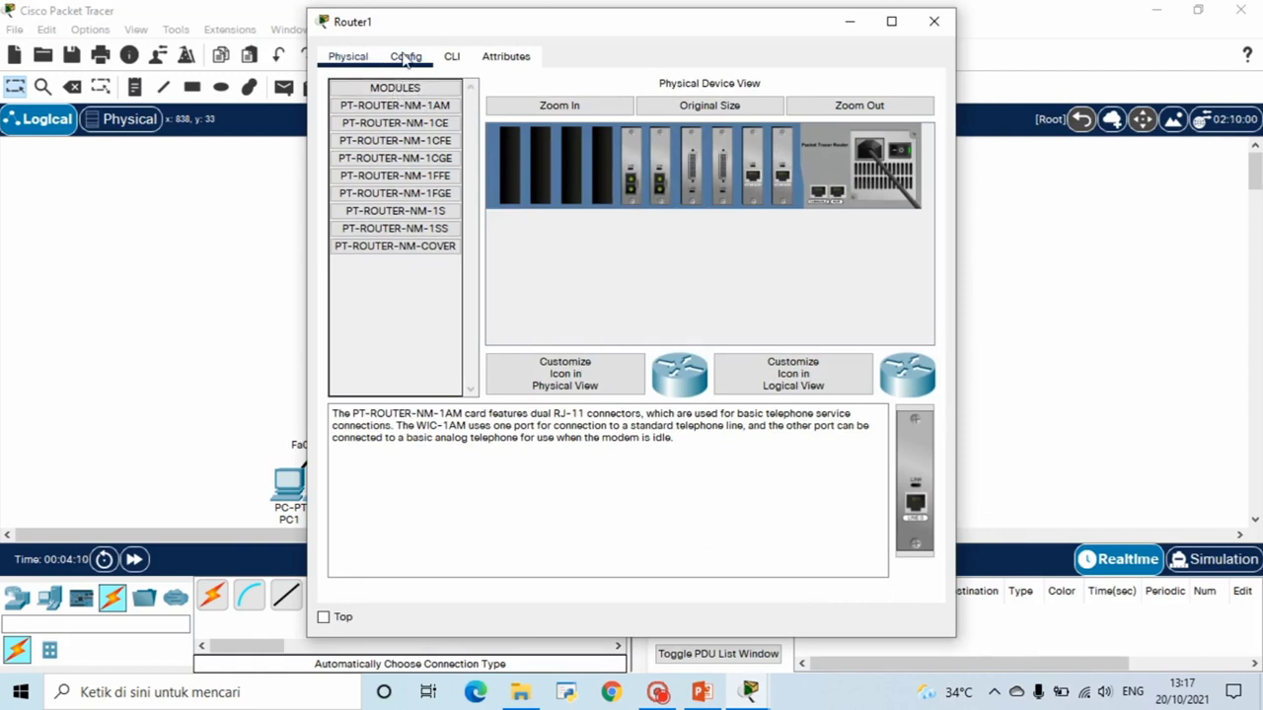
drag(543, 31, 584, 336)
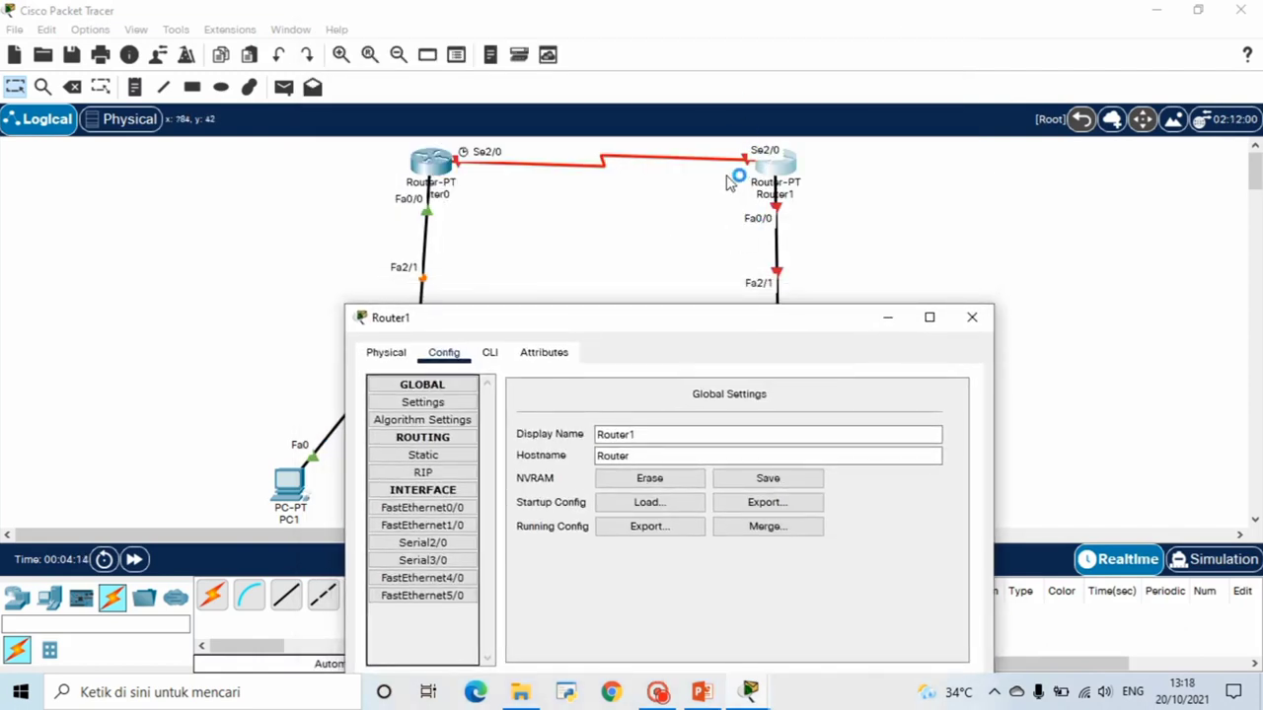
click(431, 514)
click(942, 410)
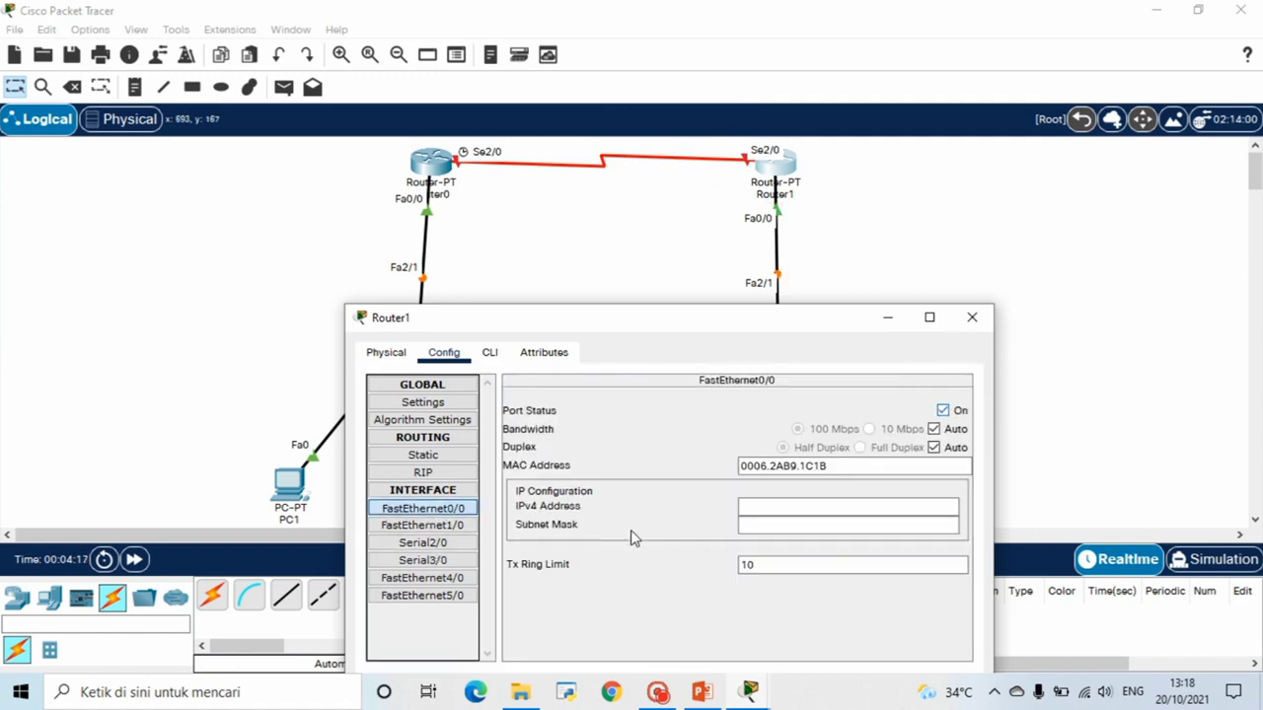
Step: Turn on Router1's Serial2/0 port and close the router's window
click(422, 543)
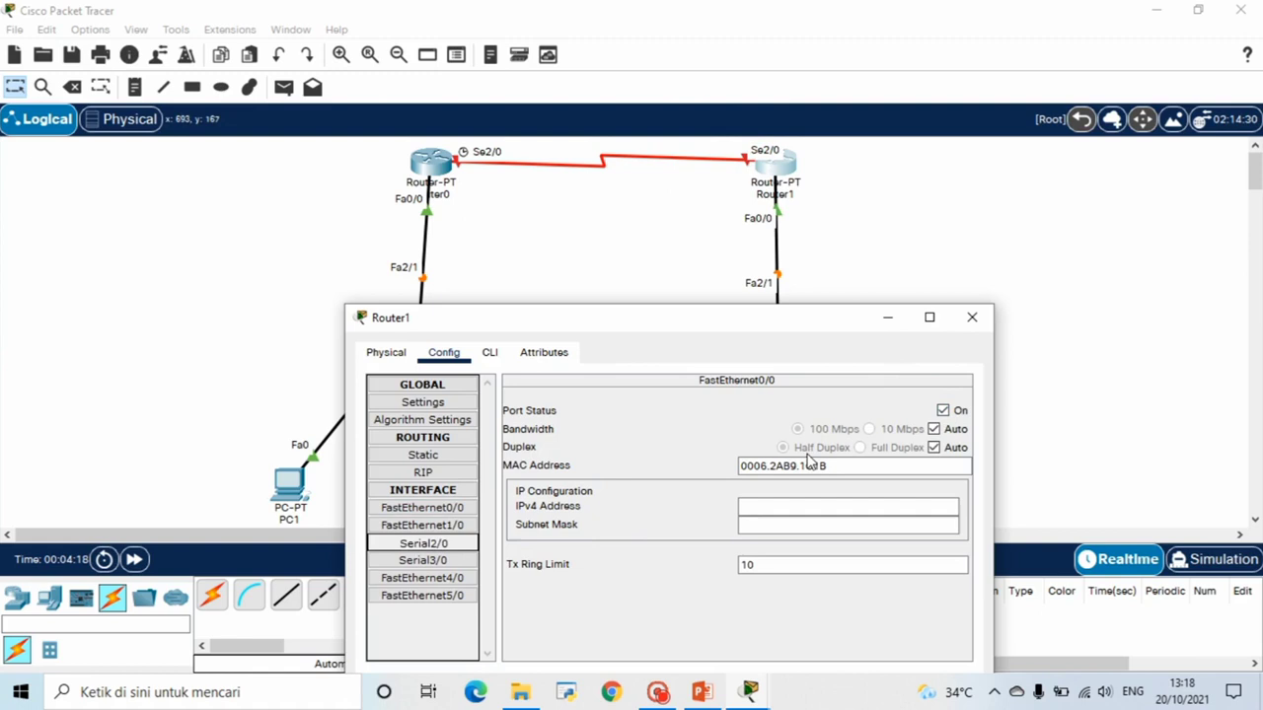
click(942, 411)
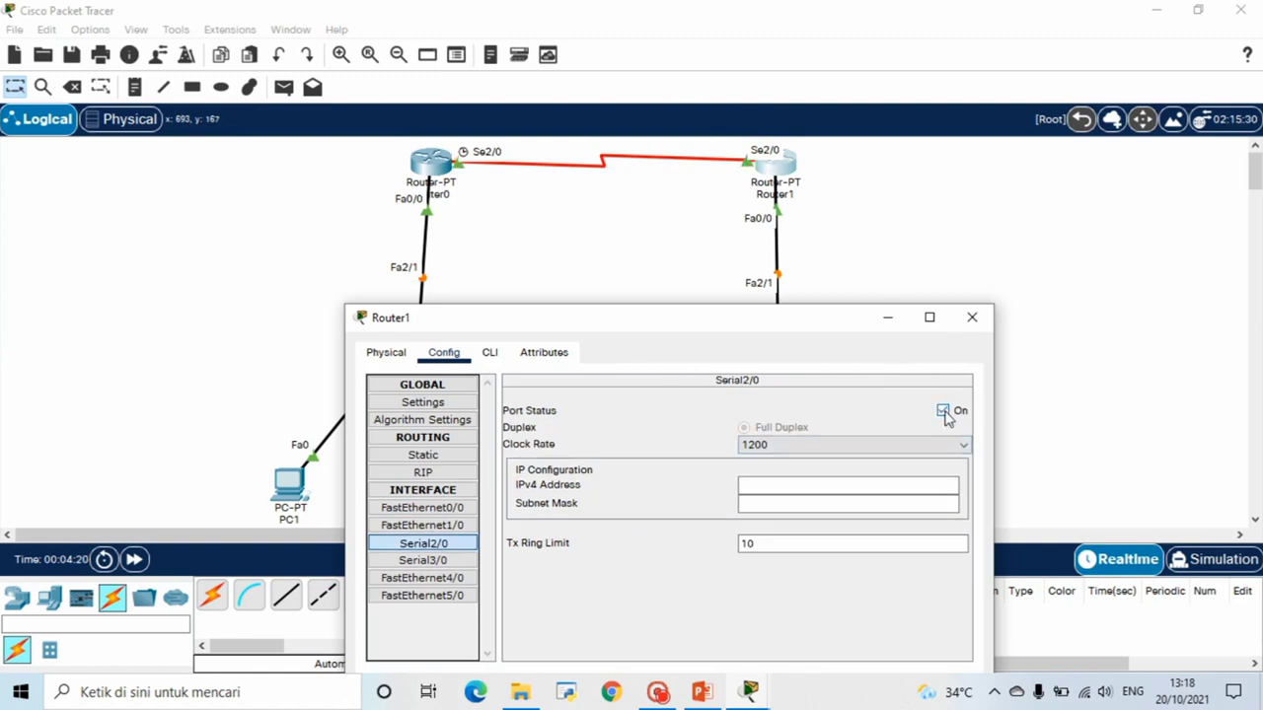
click(972, 318)
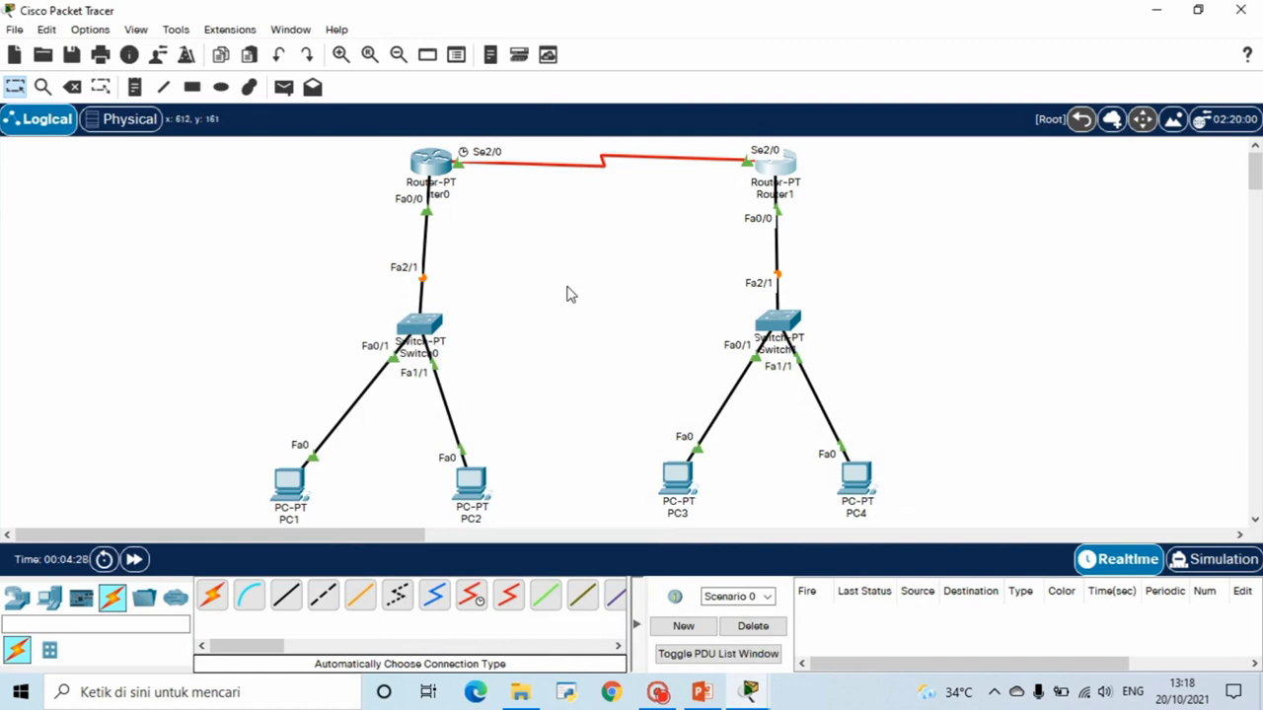
Step: Assign IPv4 address 192.168.1.254 with subnet mask 255.255.255.0 to Router0's FastEthernet0/0 interface
click(434, 168)
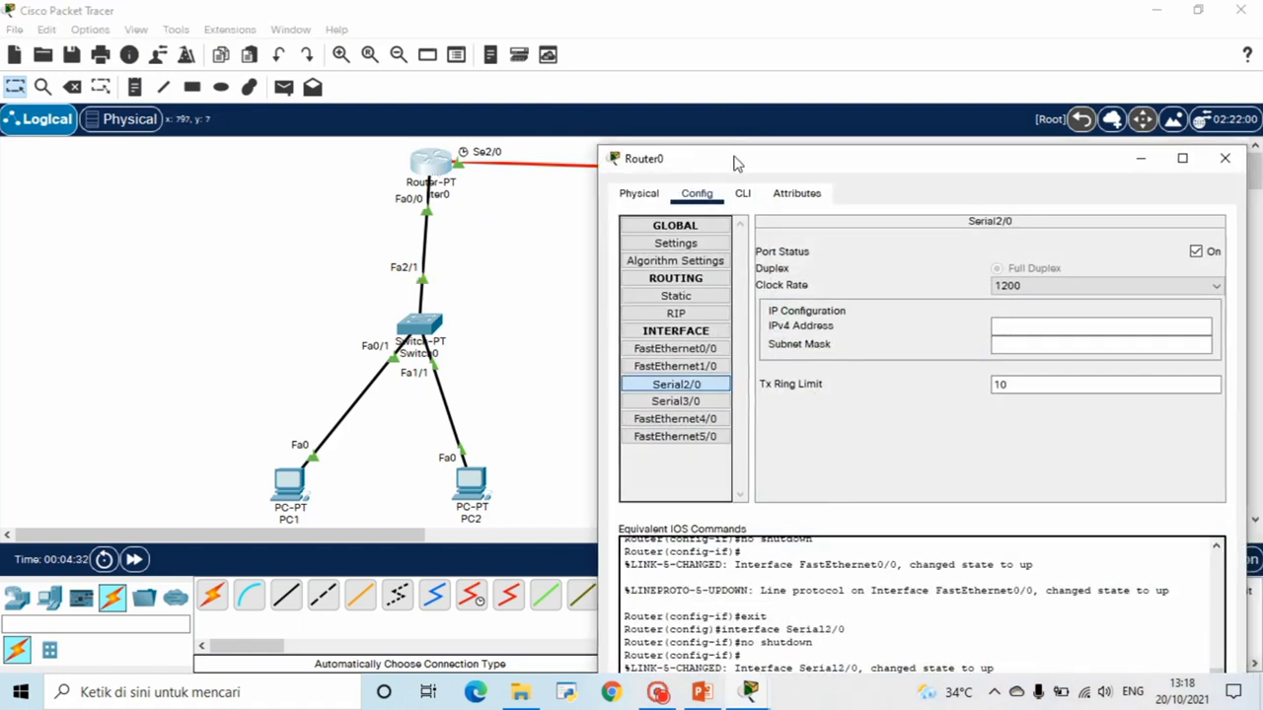
drag(738, 158, 706, 155)
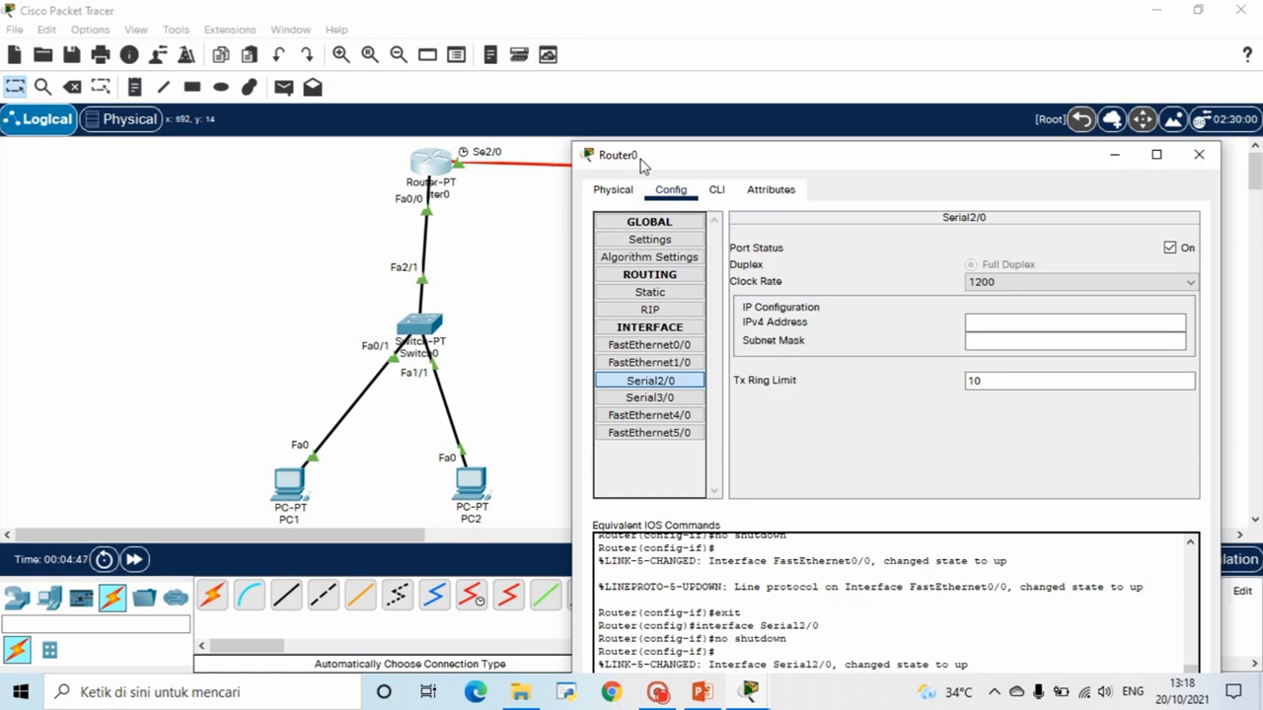
drag(641, 165, 610, 175)
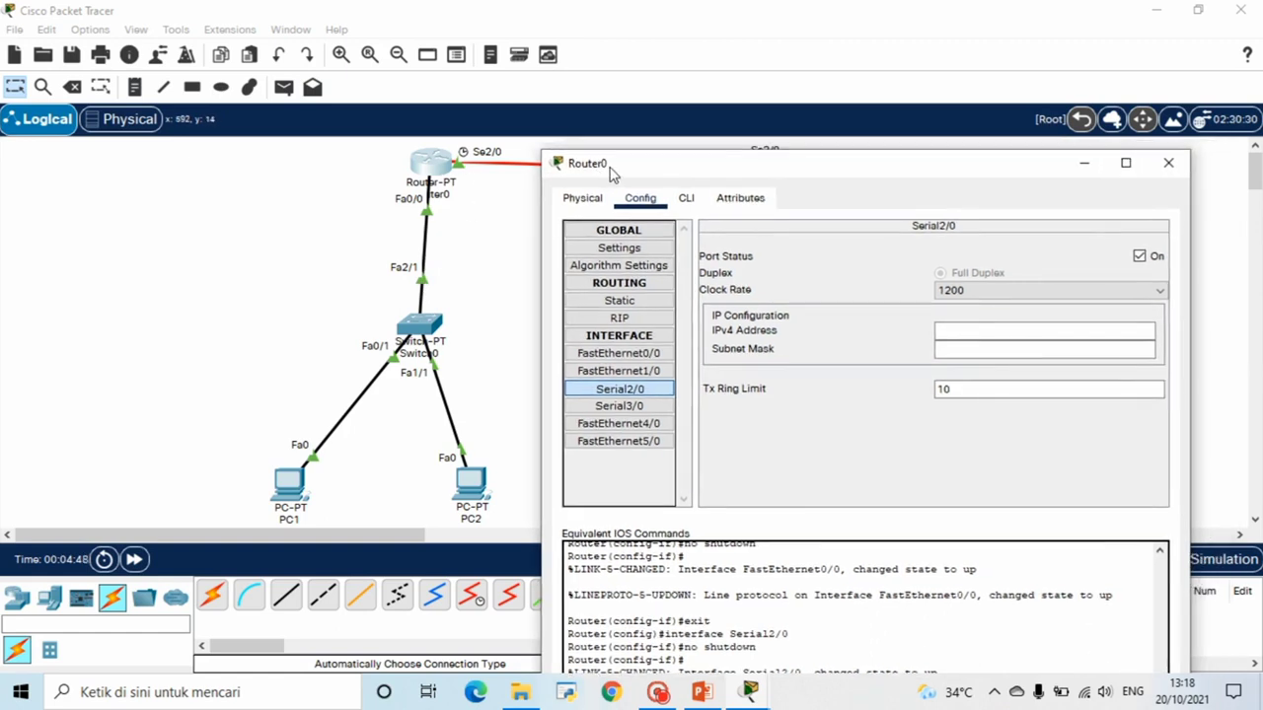
click(651, 357)
click(939, 352)
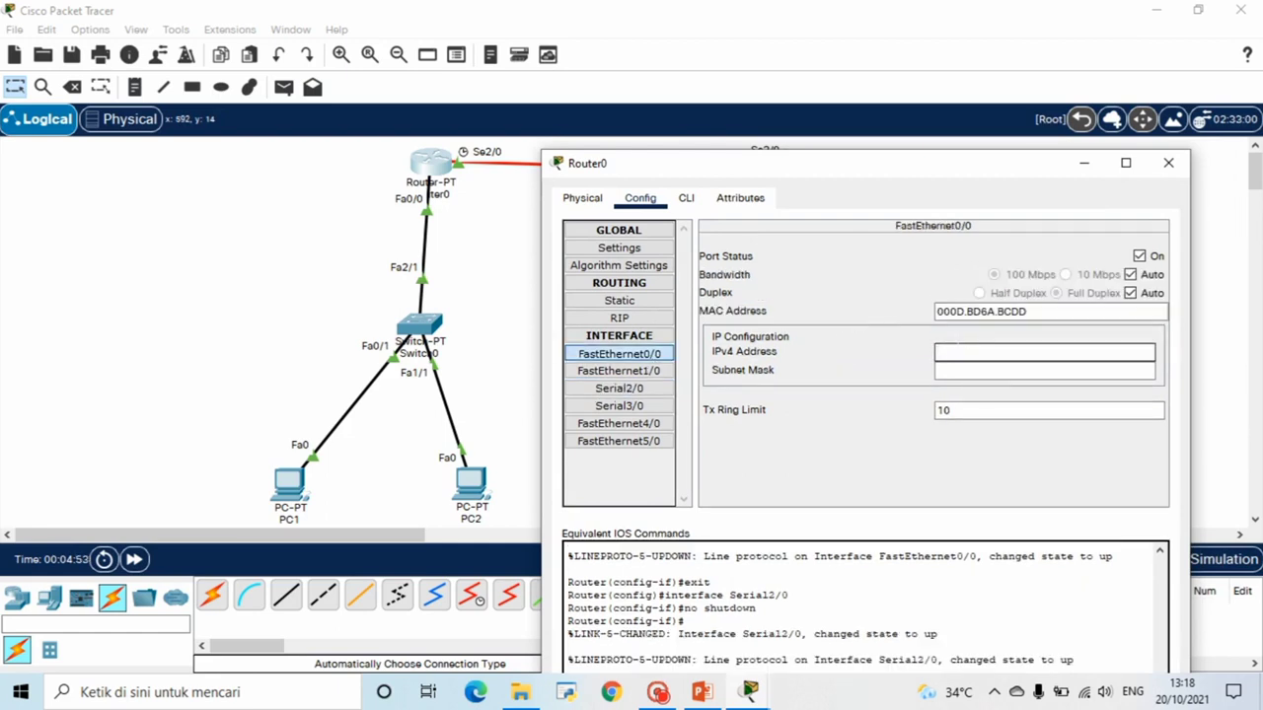
text(192.168.1.254)
click(980, 371)
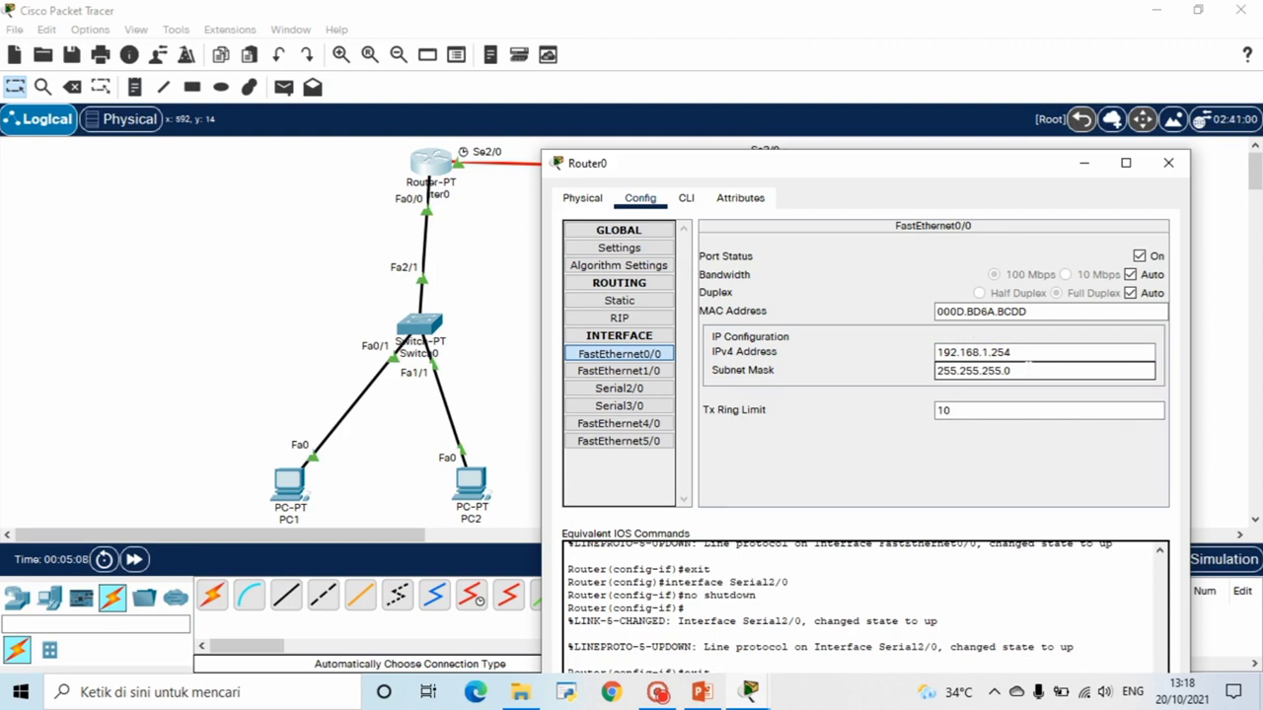
Step: Assign IPv4 address 12.12.12.1 with subnet mask 255.0.0.0 to Router0's Serial2/0 interface and close the router's window
click(656, 392)
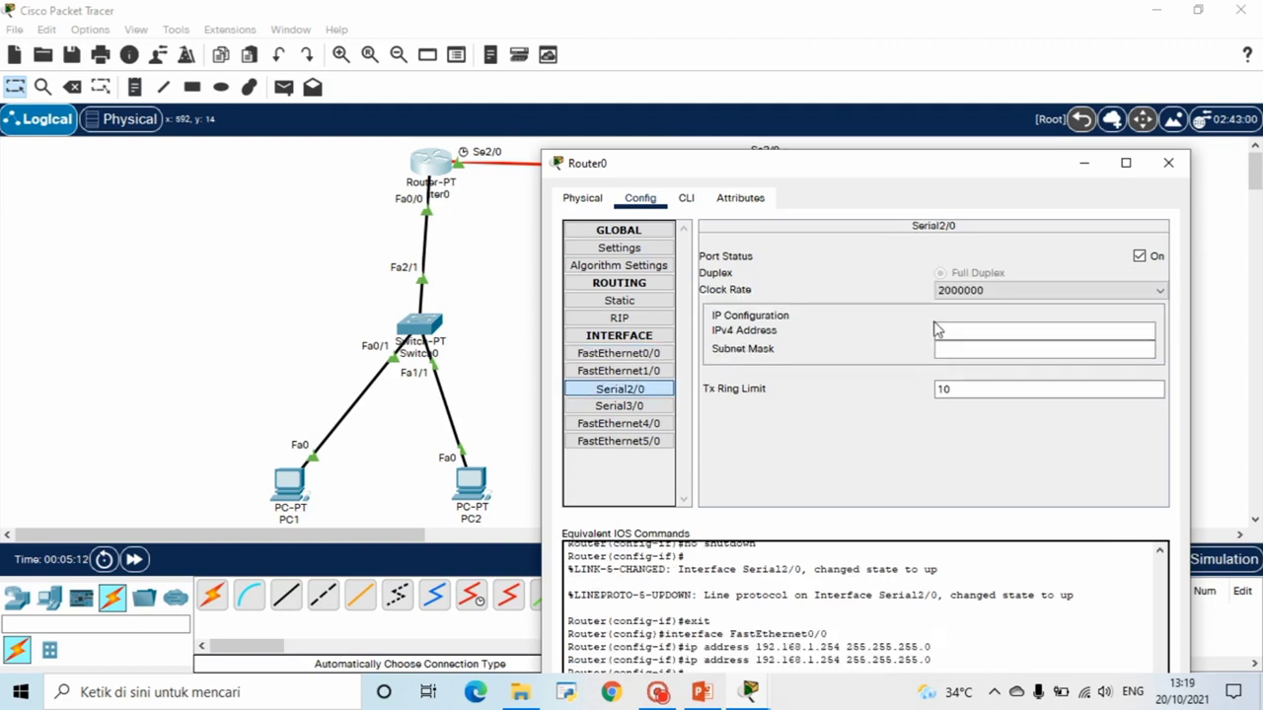
click(993, 330)
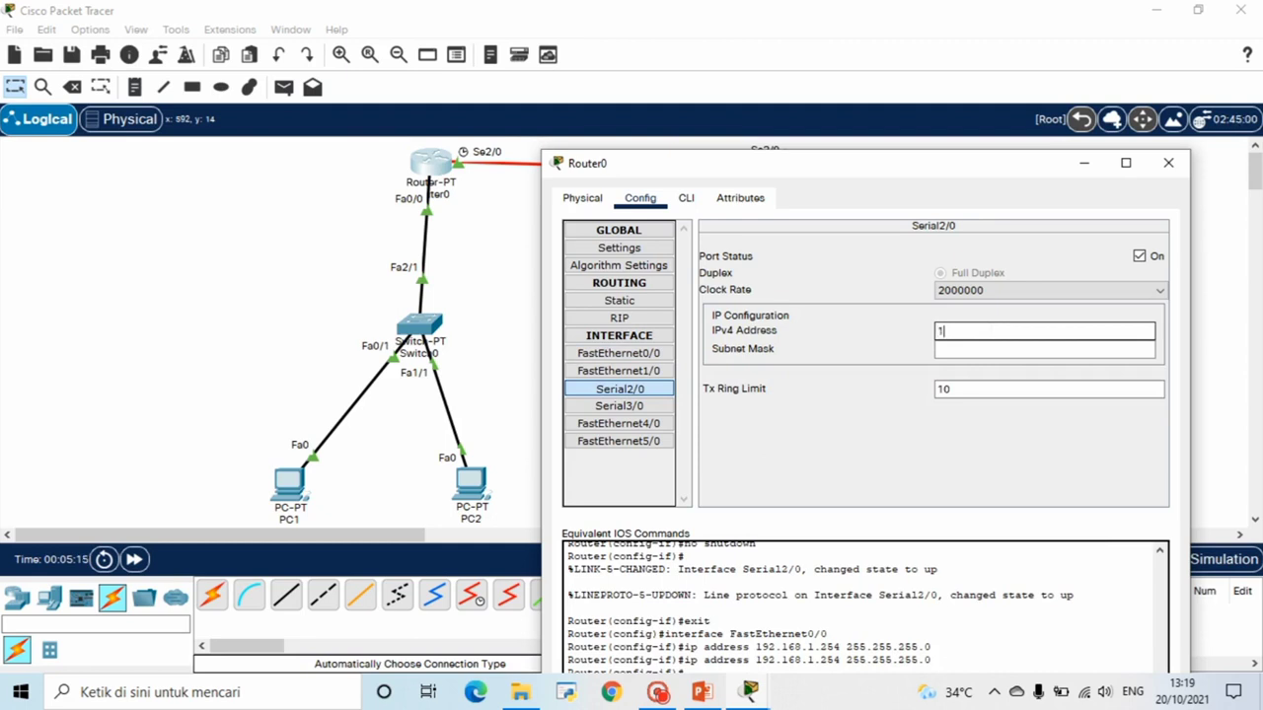
text(12.12.1)
click(986, 345)
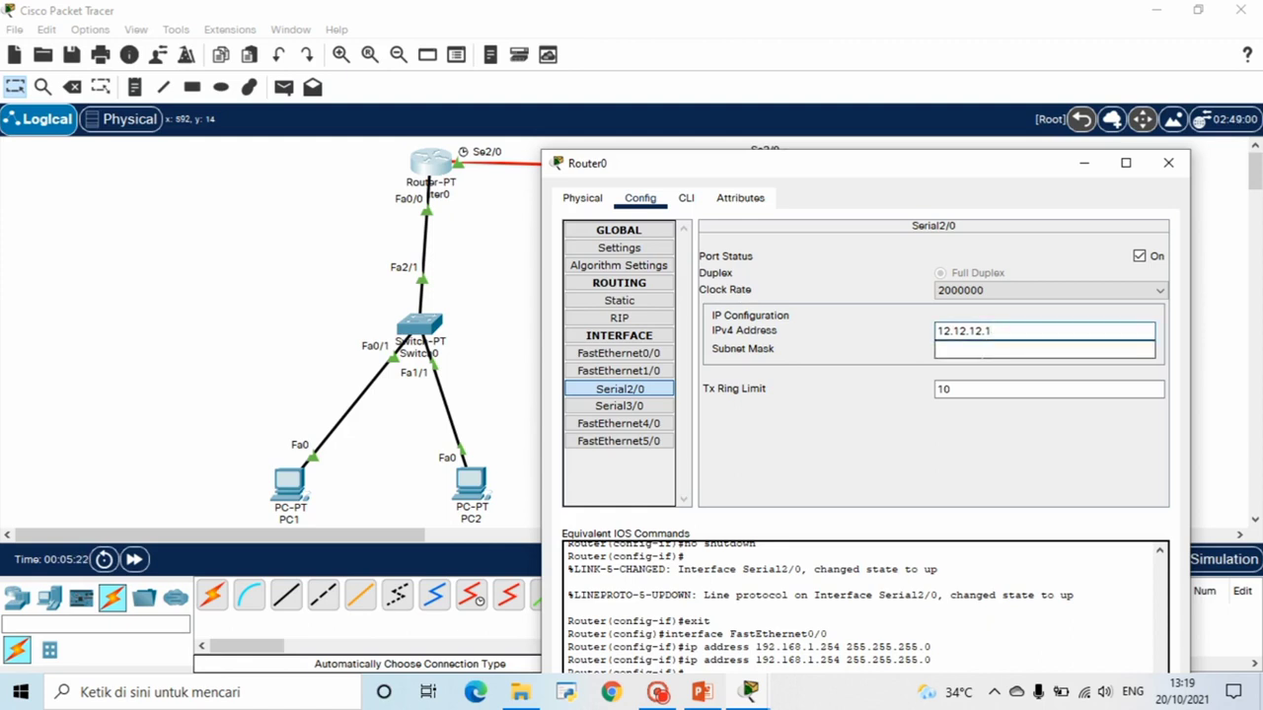
click(966, 350)
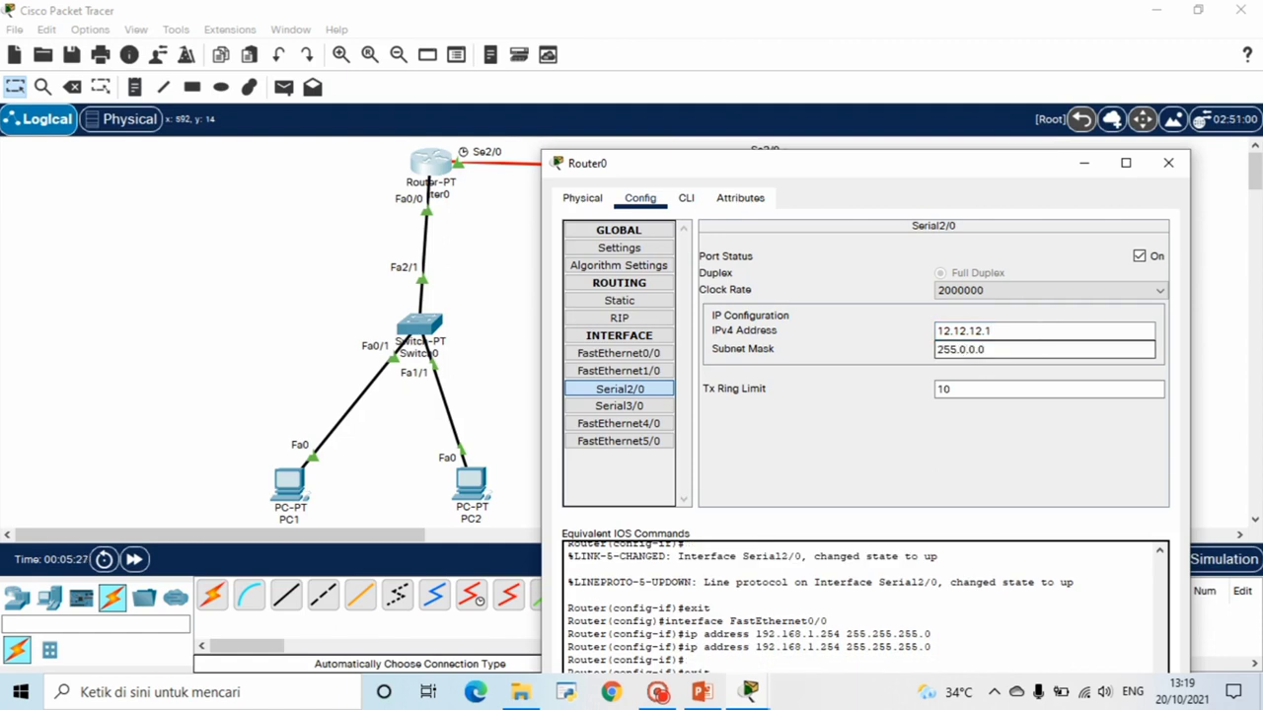
click(1167, 168)
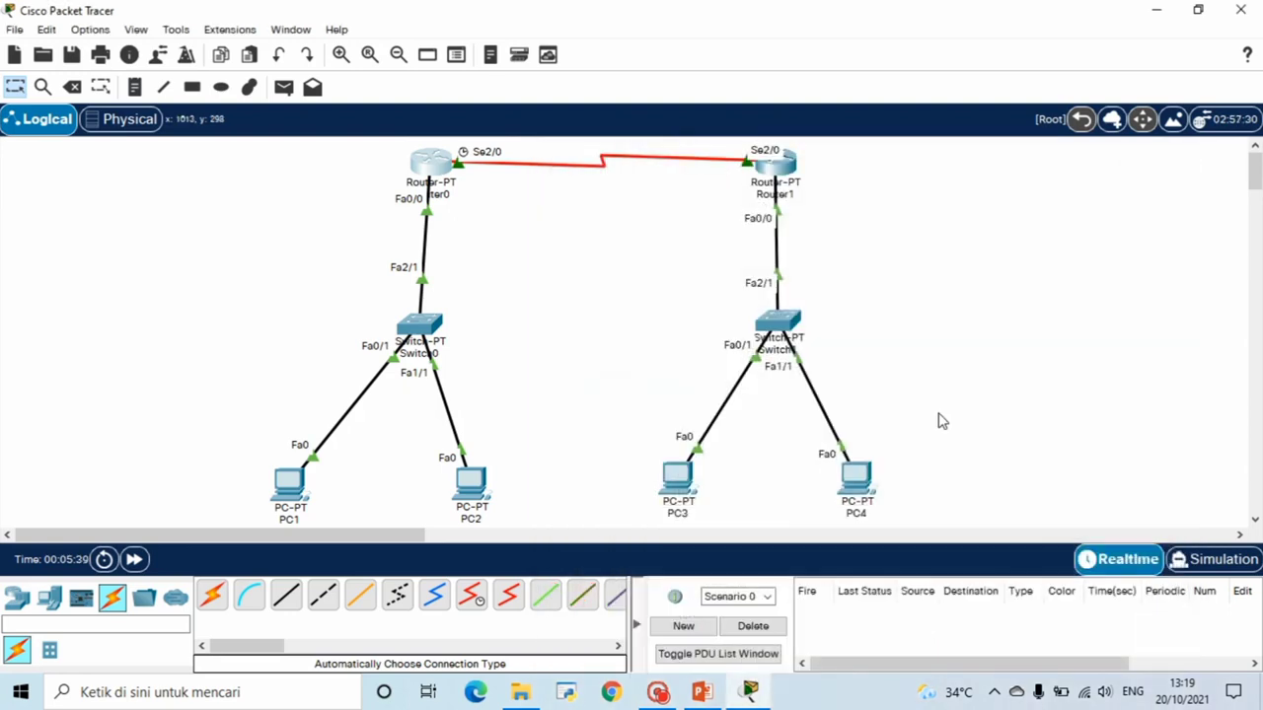
Step: Assign IPv4 address 192.168.2.254 with subnet mask 255.255.255.0 to Router1's FastEthernet0/0 interface
click(783, 167)
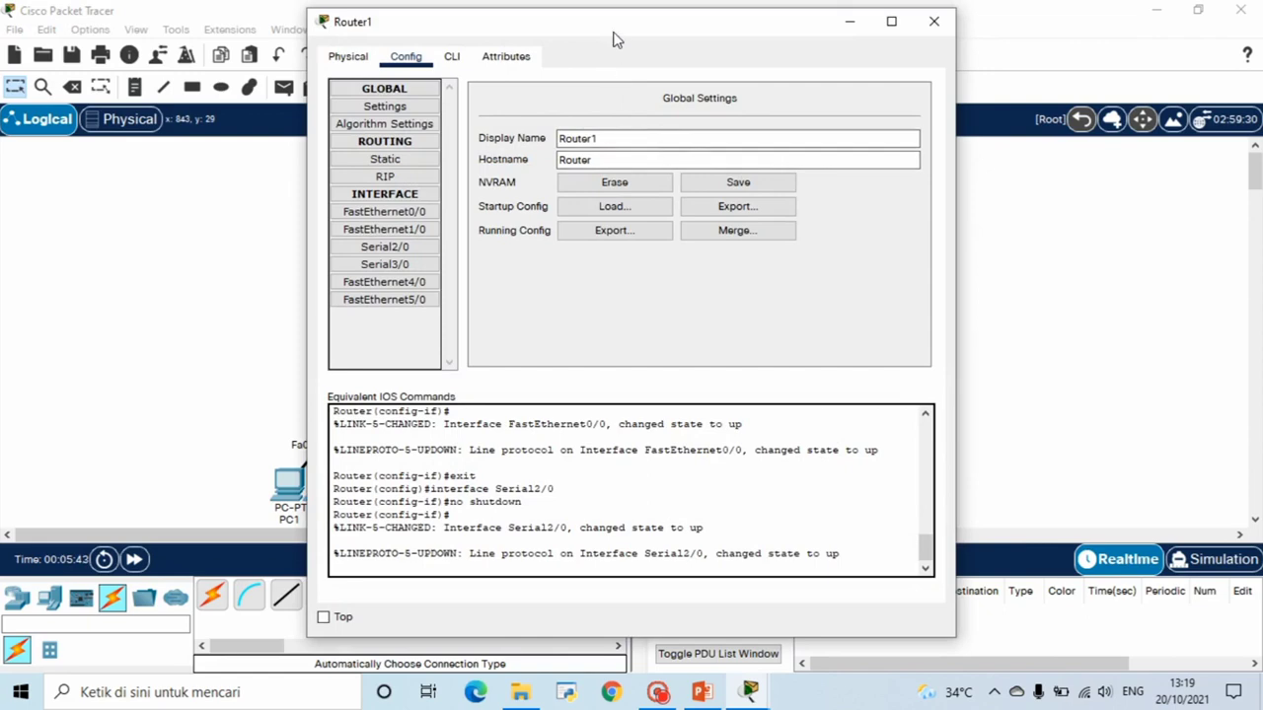
drag(612, 37, 673, 278)
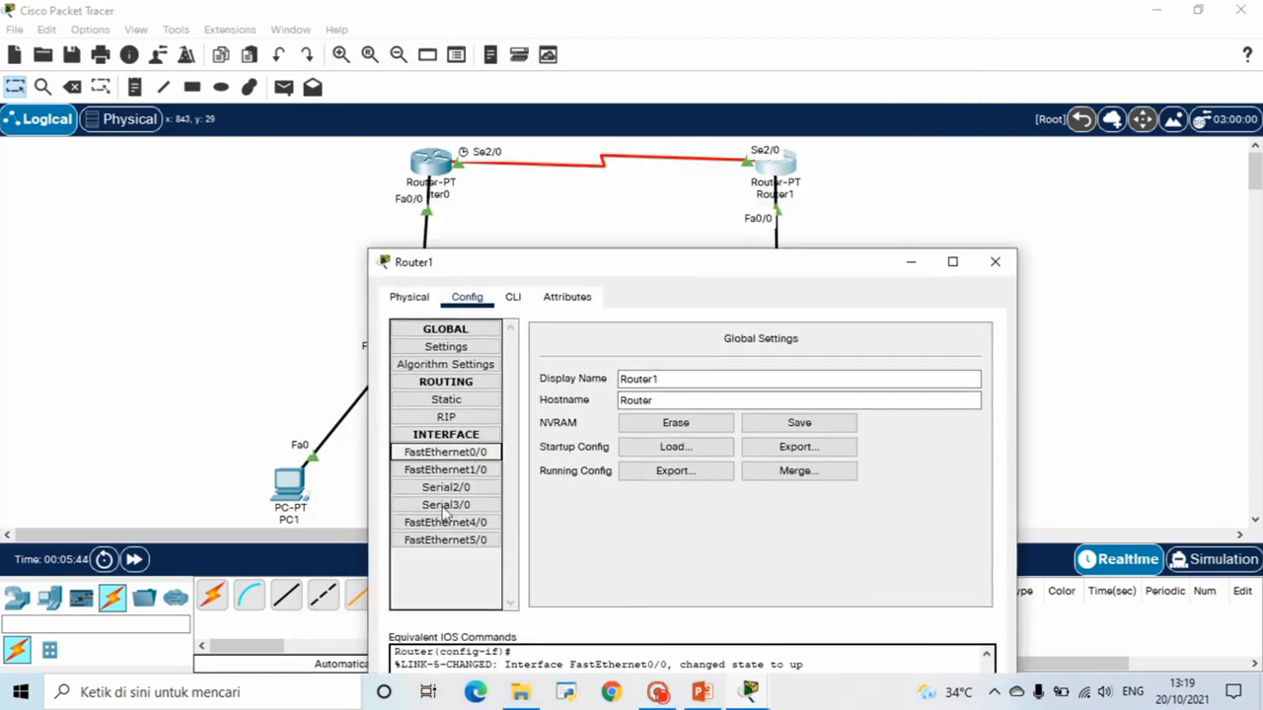
click(469, 452)
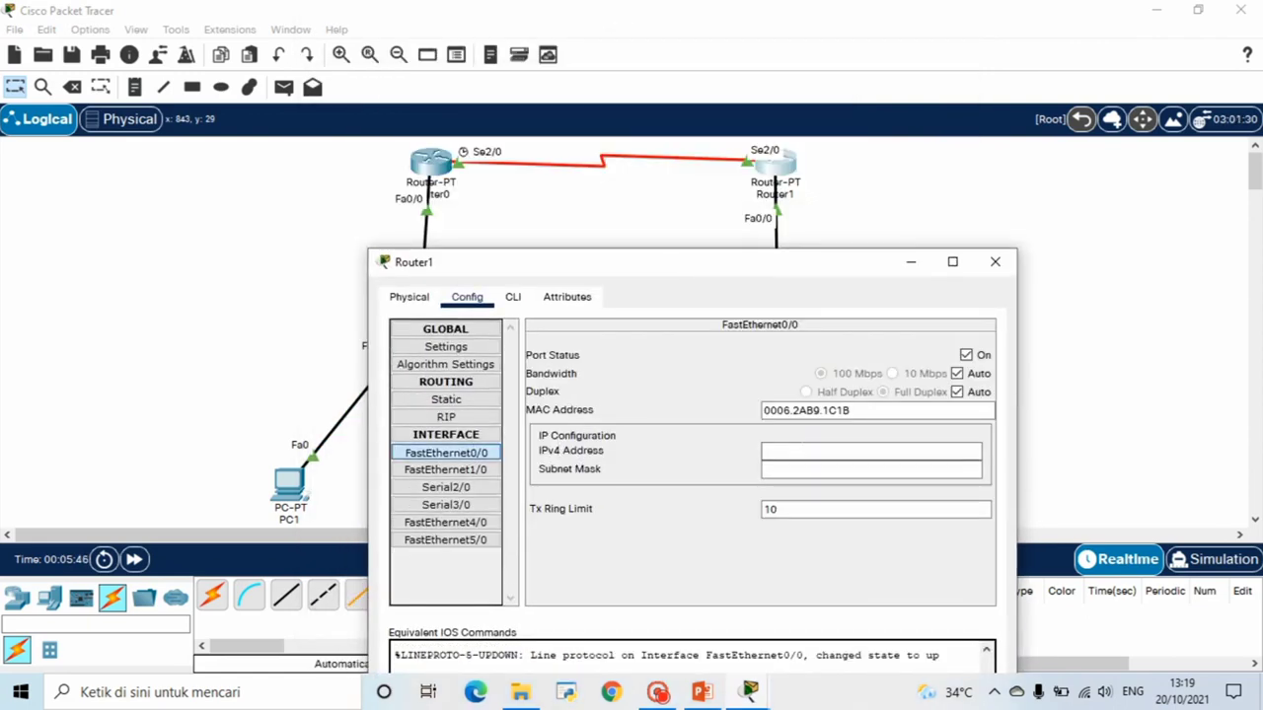
click(802, 451)
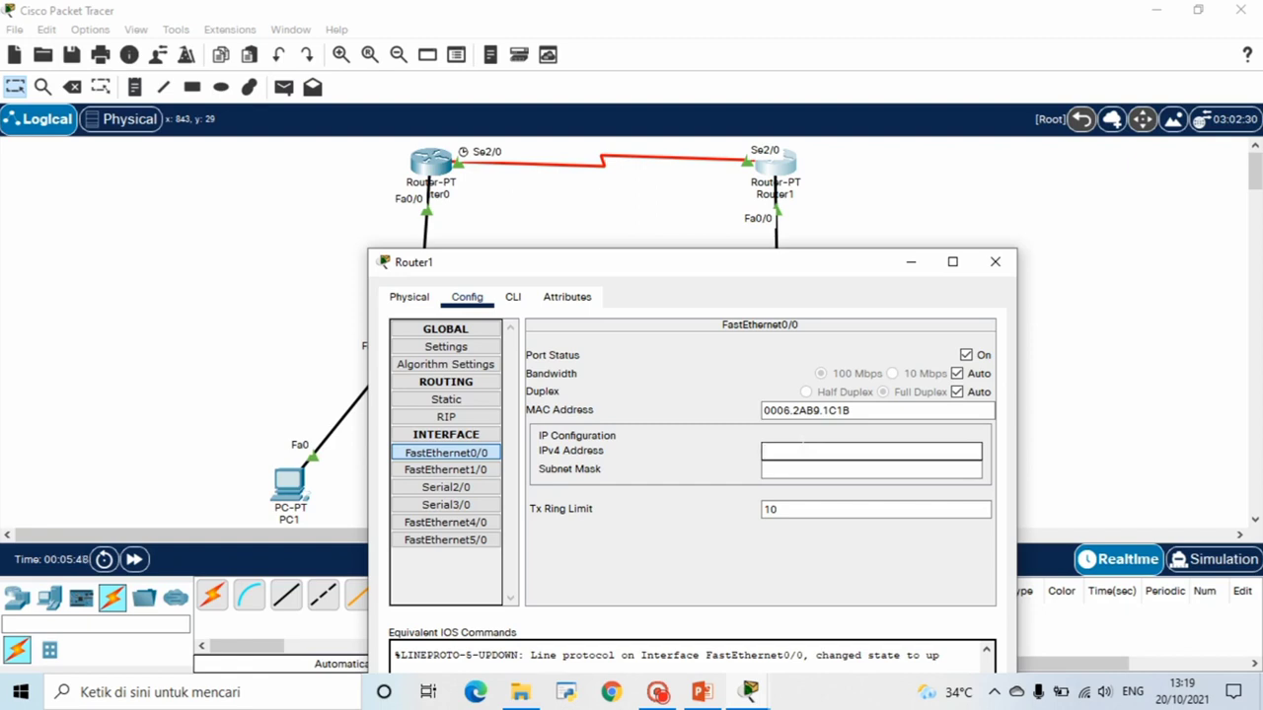
text(29)
key(BackSpace)
text(192.168.2.254)
click(826, 471)
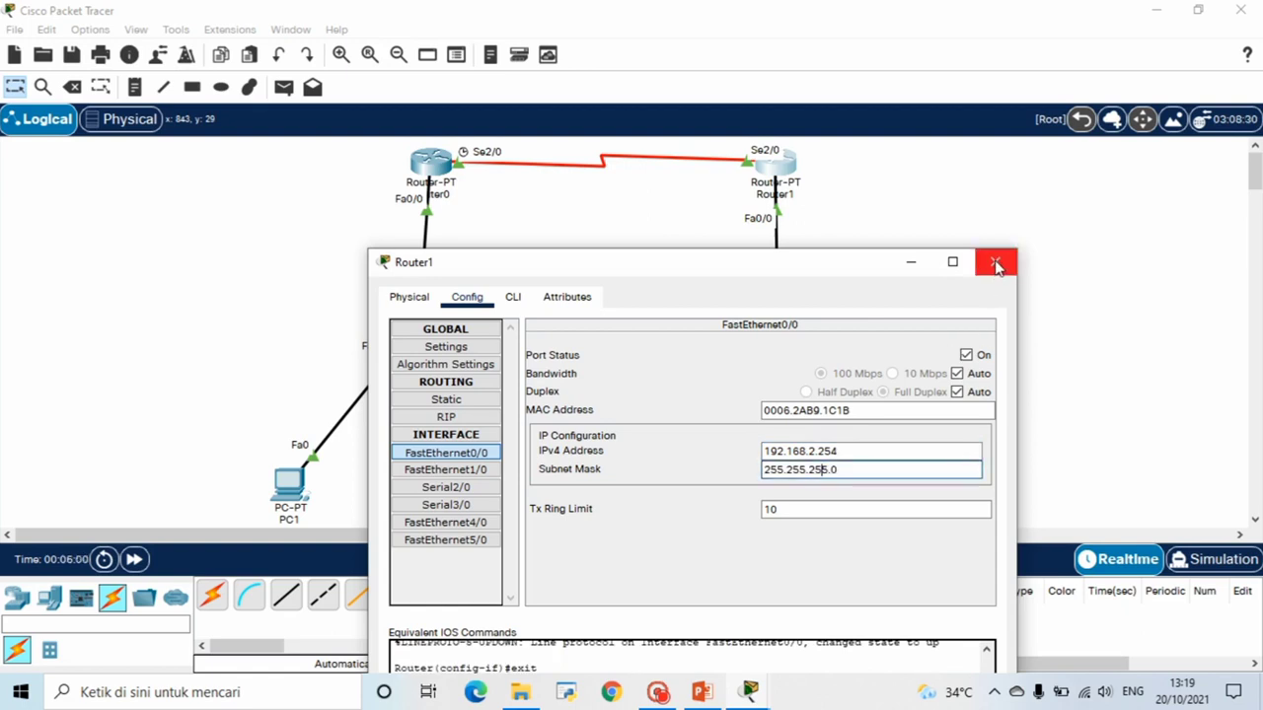
Step: Assign IPv4 address 12.12.12.2 with subnet mask 255.0.0.0 to Router1's Serial2/0 interface and close the router's window
click(472, 490)
click(864, 431)
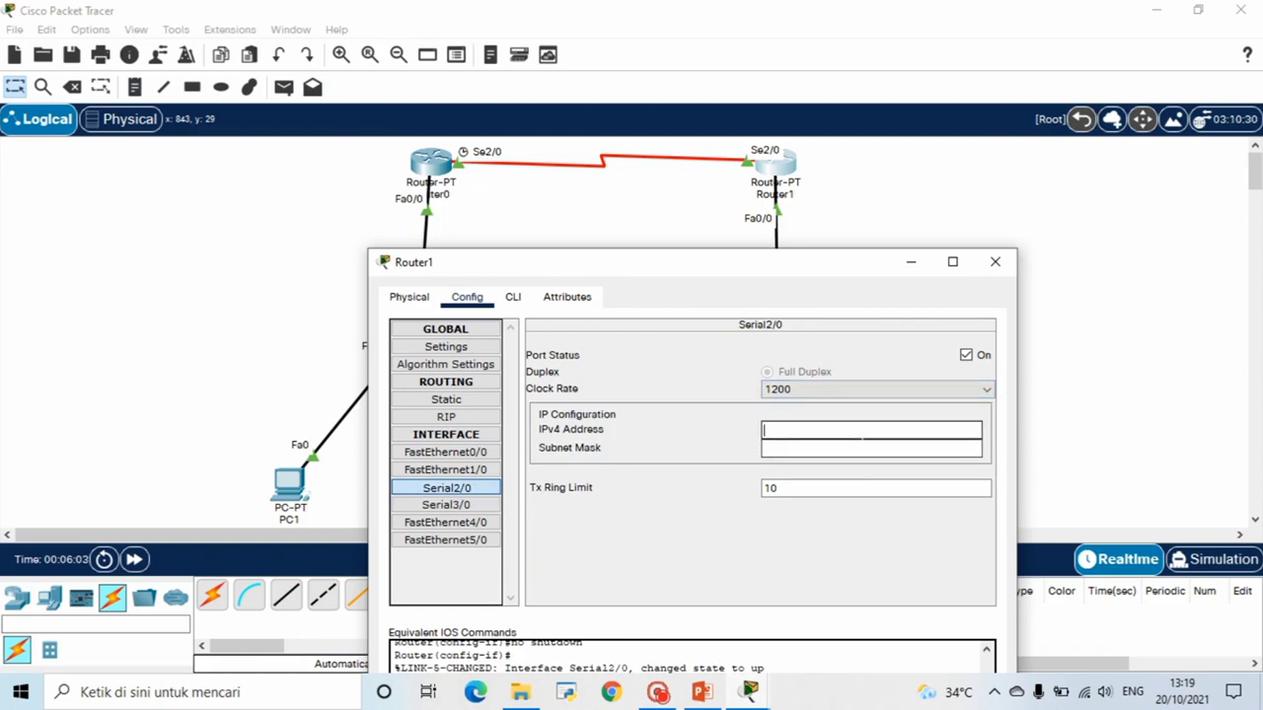
text(12)
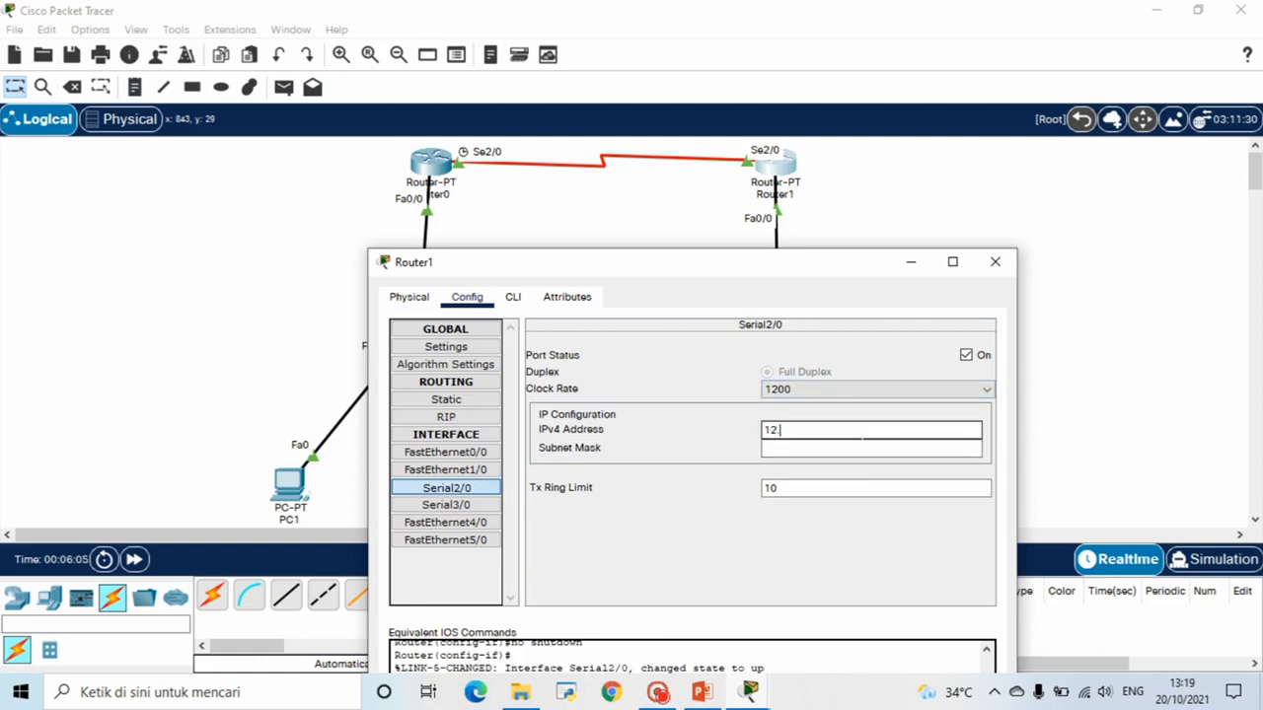
text(.12.12.2)
key(Tab)
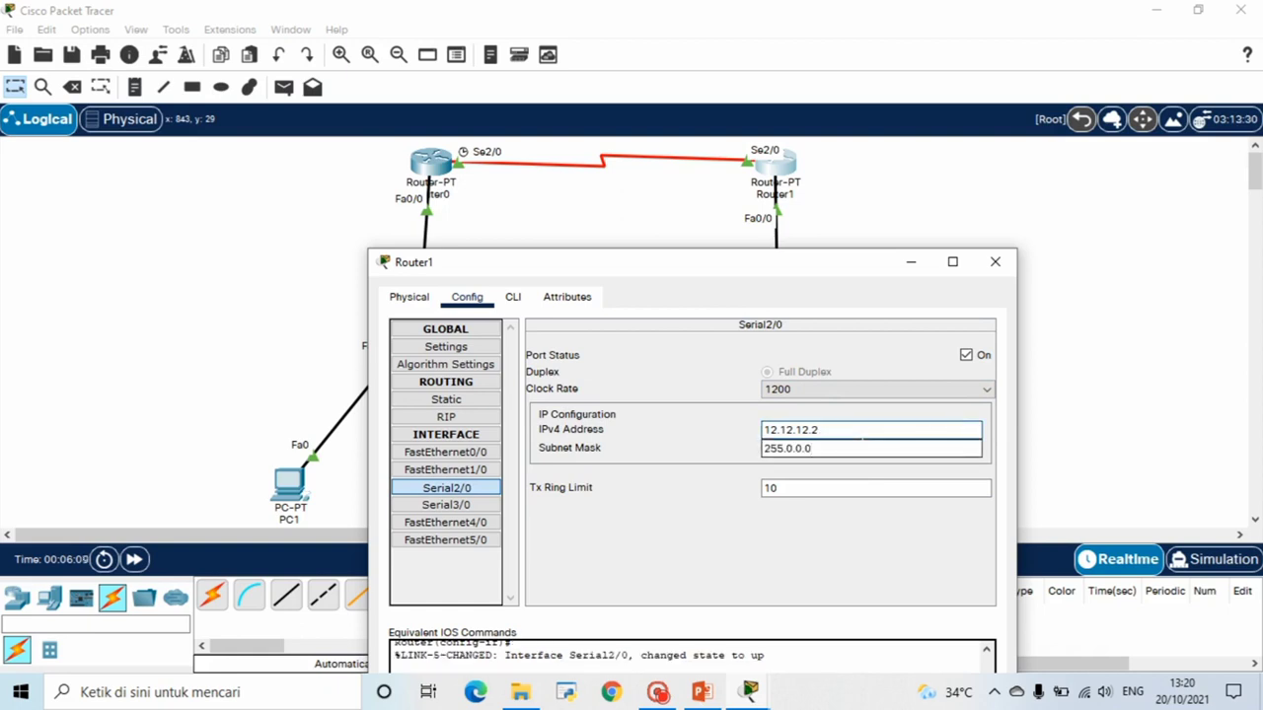
click(996, 262)
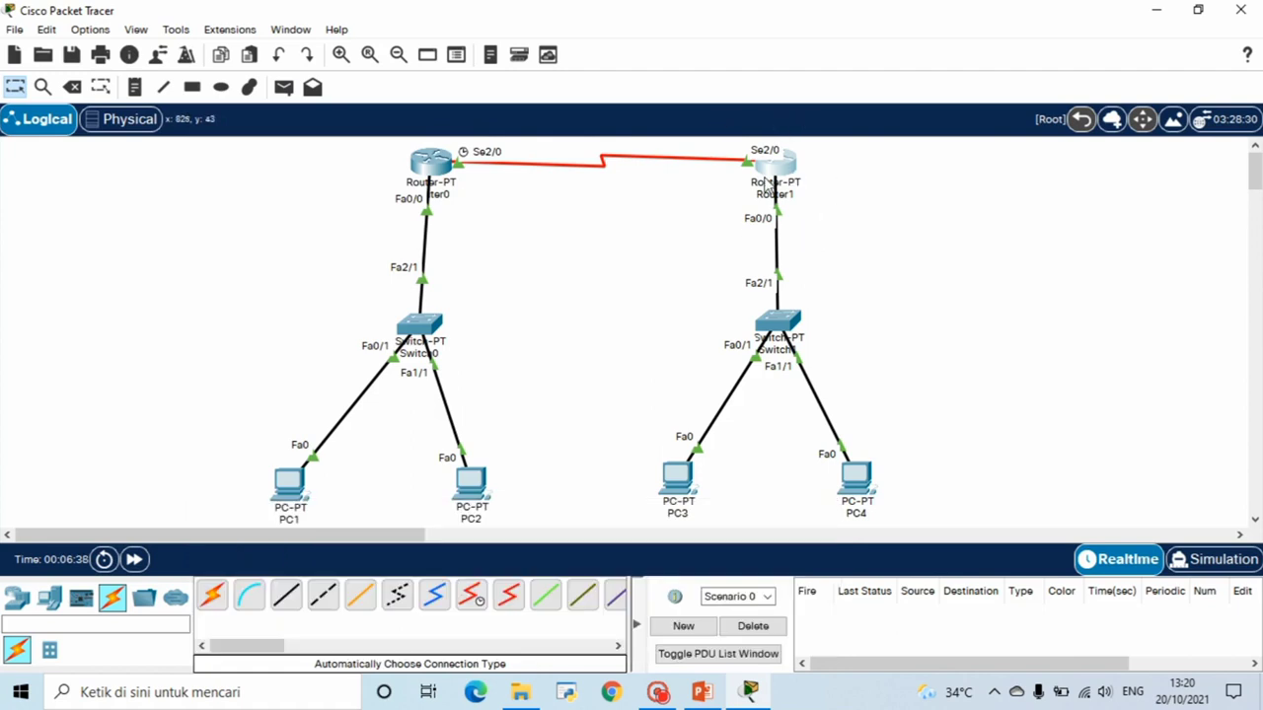
Step: Open Router0's static routing settings and enter 192.168.2.0 as the destination network
mouse_move(767, 184)
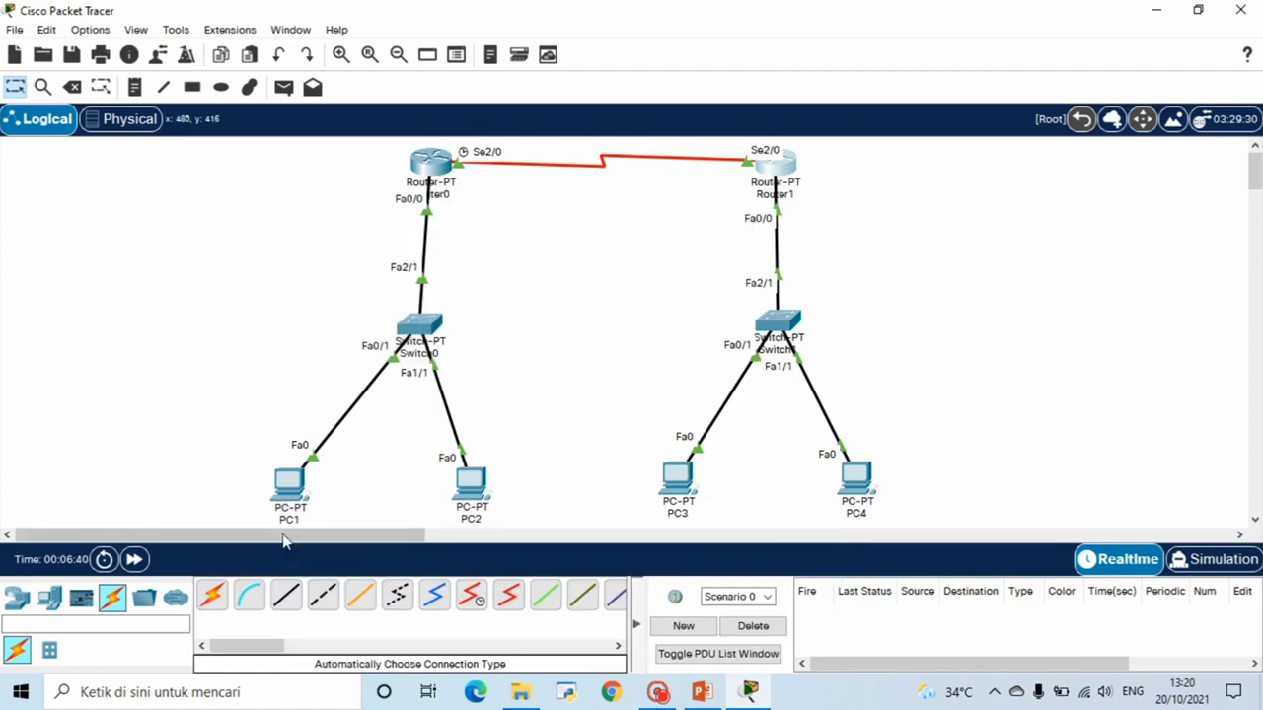
mouse_move(488, 501)
click(431, 169)
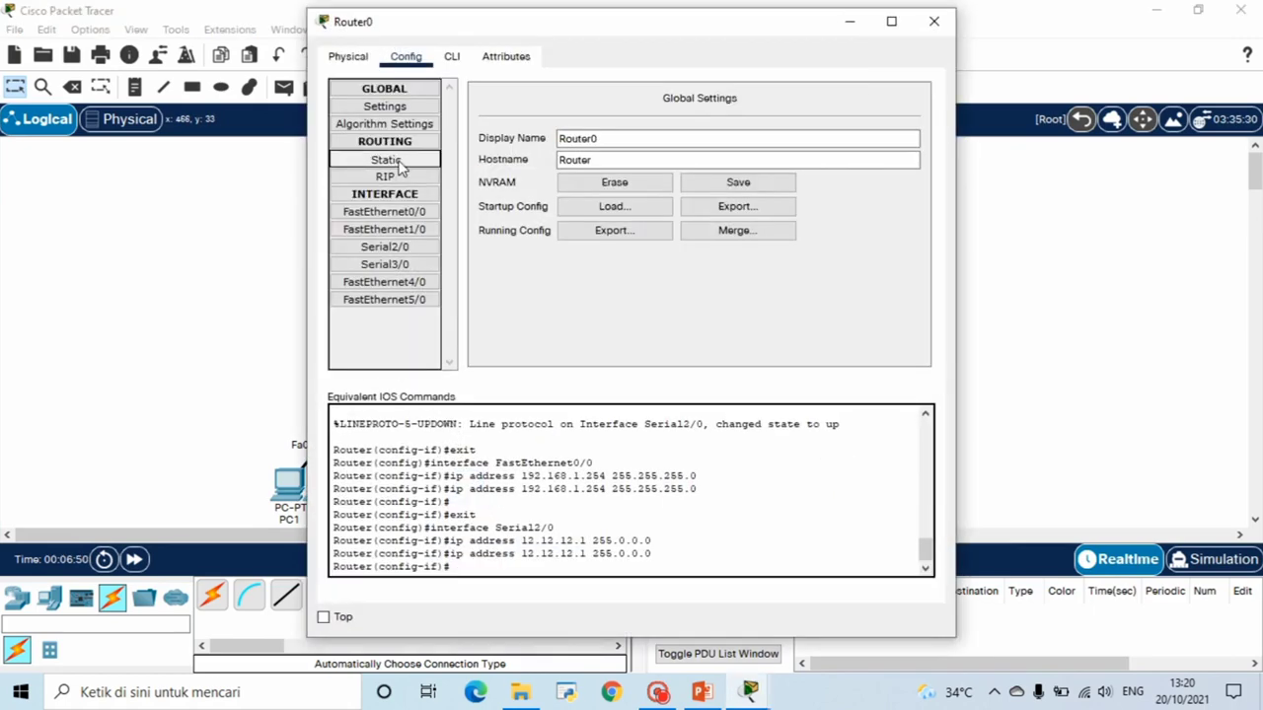
click(400, 163)
click(603, 122)
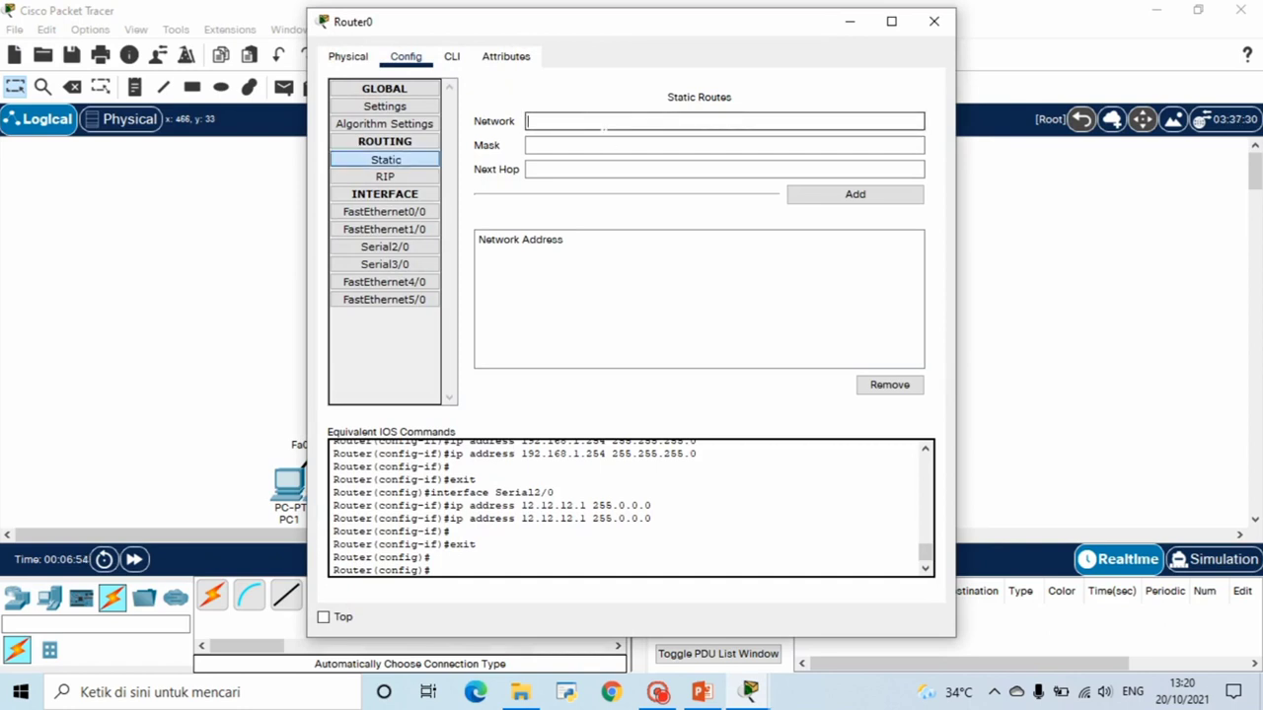
text(192.168.2.0)
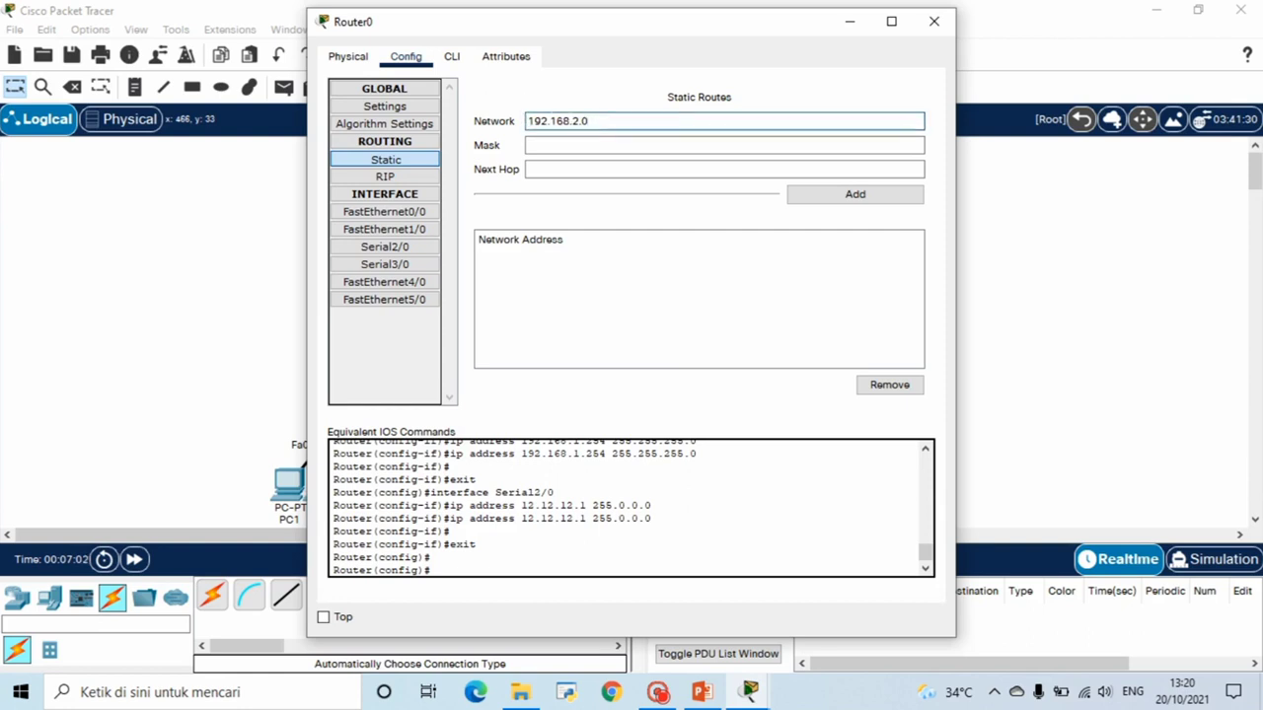
Step: Complete Router0's static route with mask 255.255.255.0 and next hop 12.12.12.2, add it, and close the router's window
click(591, 145)
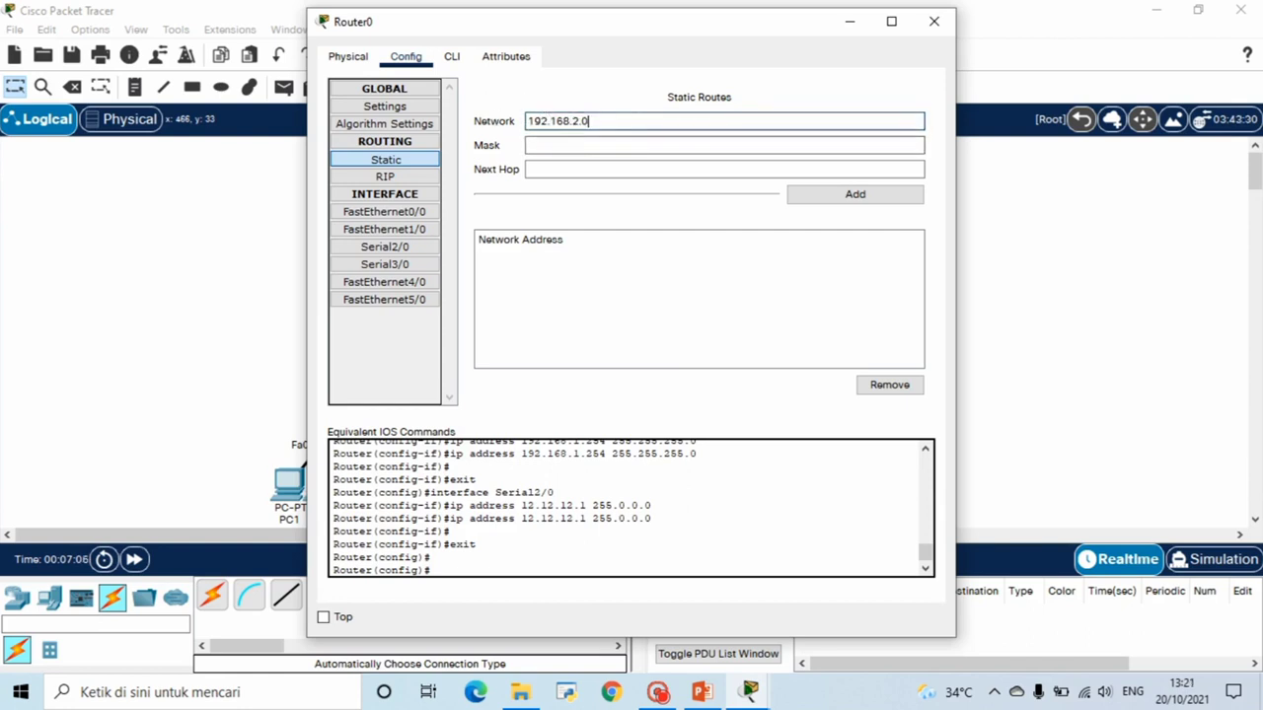
click(551, 144)
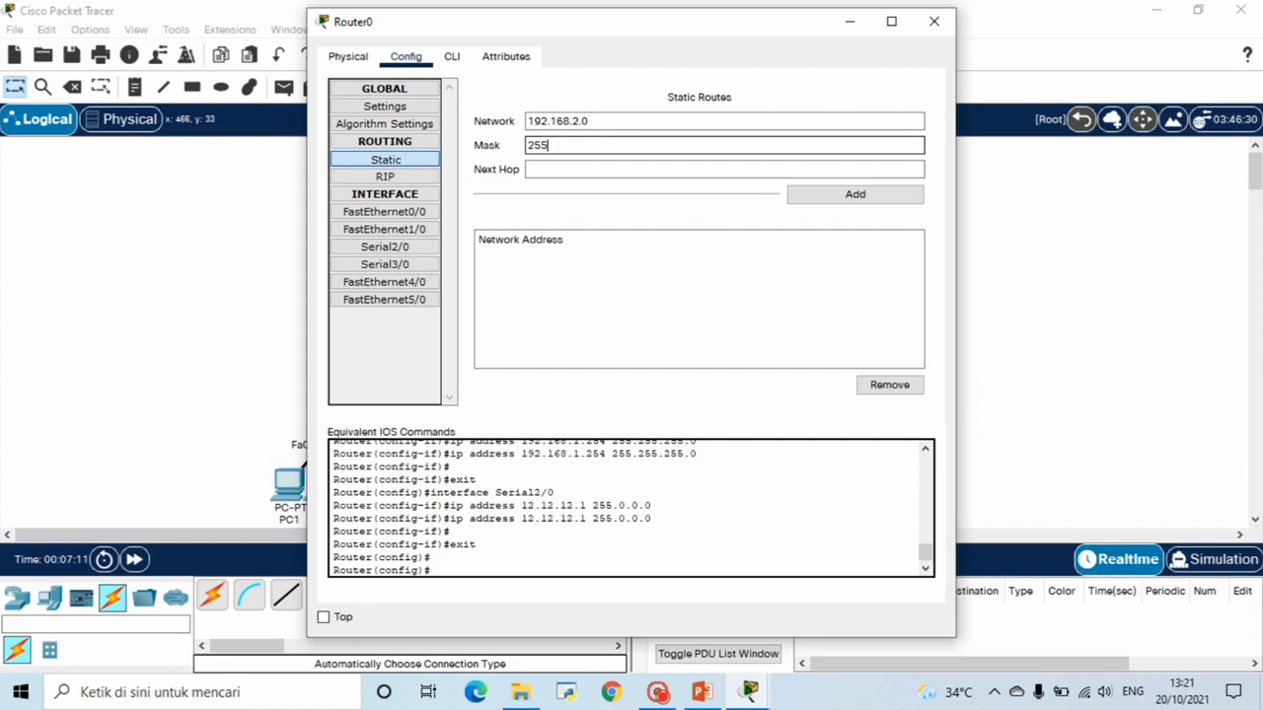
text(.255.255.0)
click(566, 168)
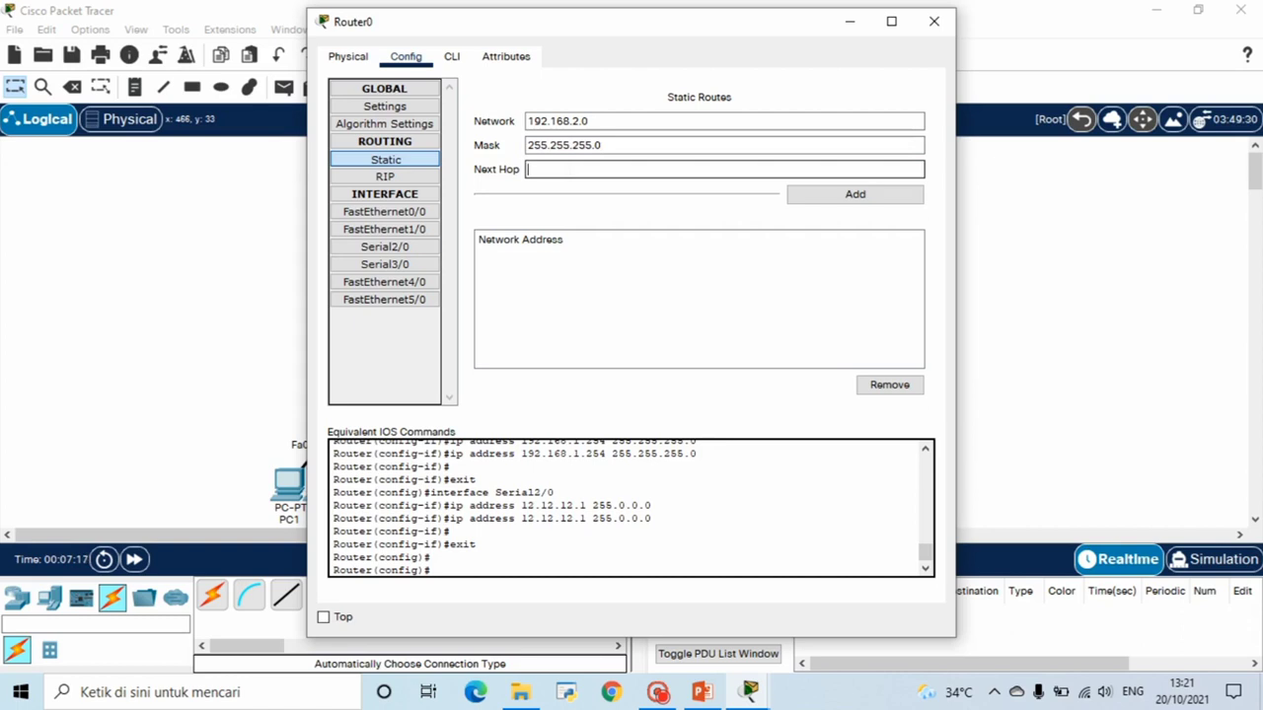
text(12.12.12.2)
click(795, 197)
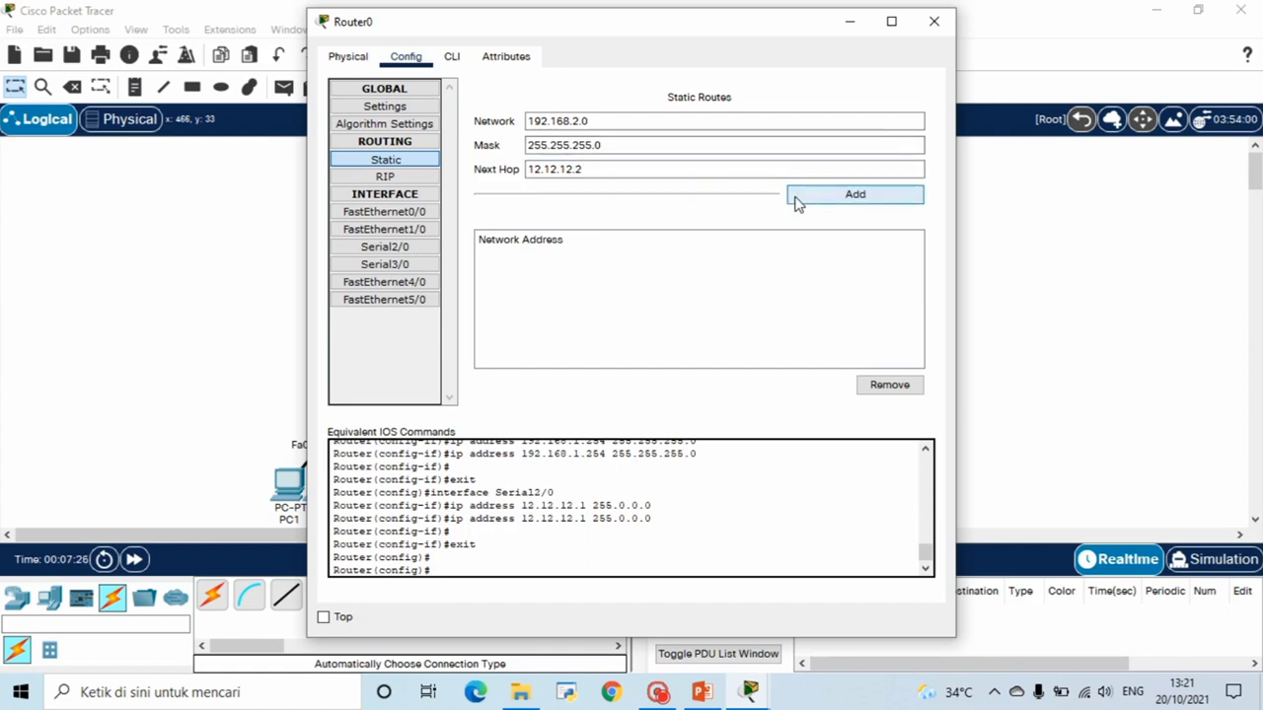
click(934, 27)
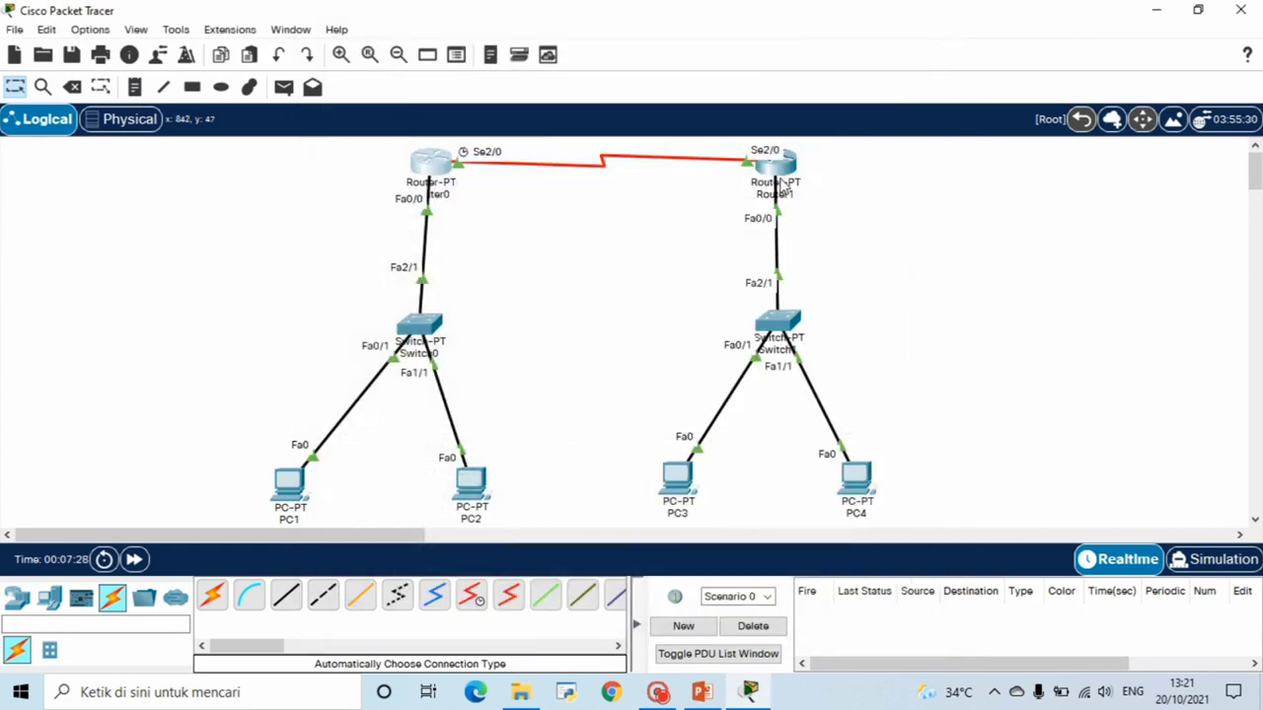
Step: Add a static route on Router1 to network 192.168.1.0 with mask 255.255.255.0 and next hop 12.12.12.1, and close the router's window
click(776, 166)
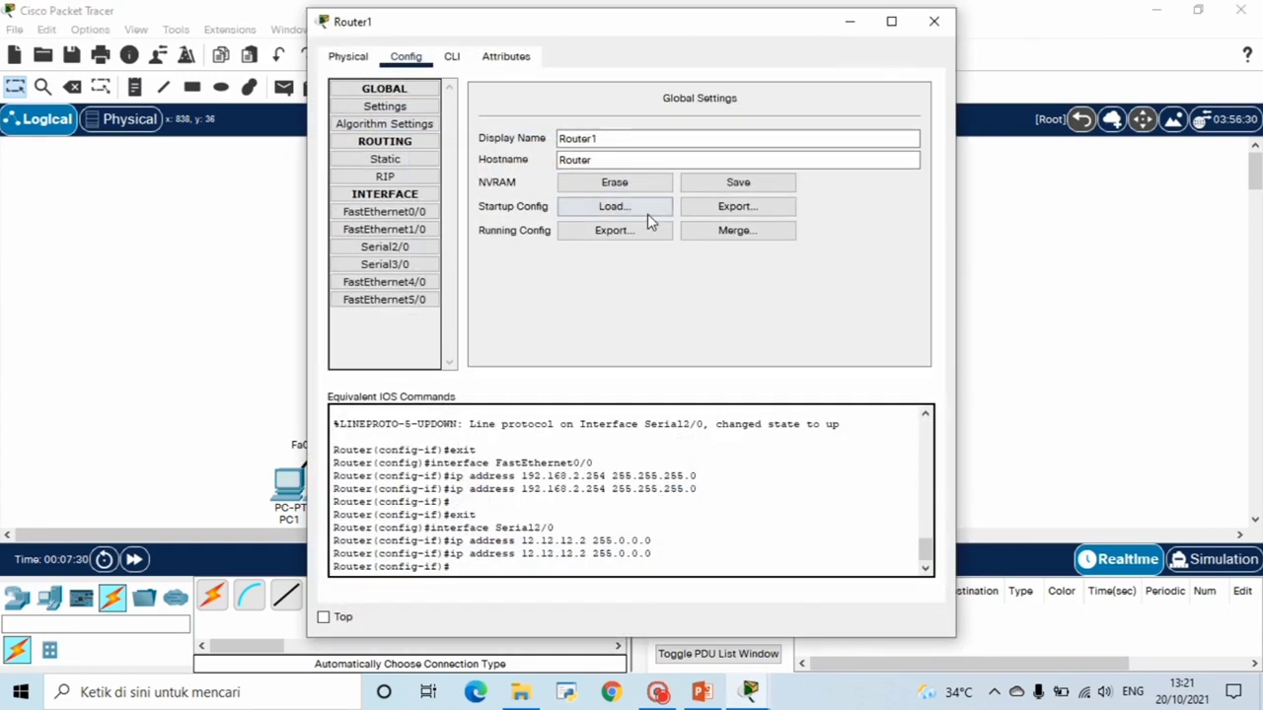
click(386, 159)
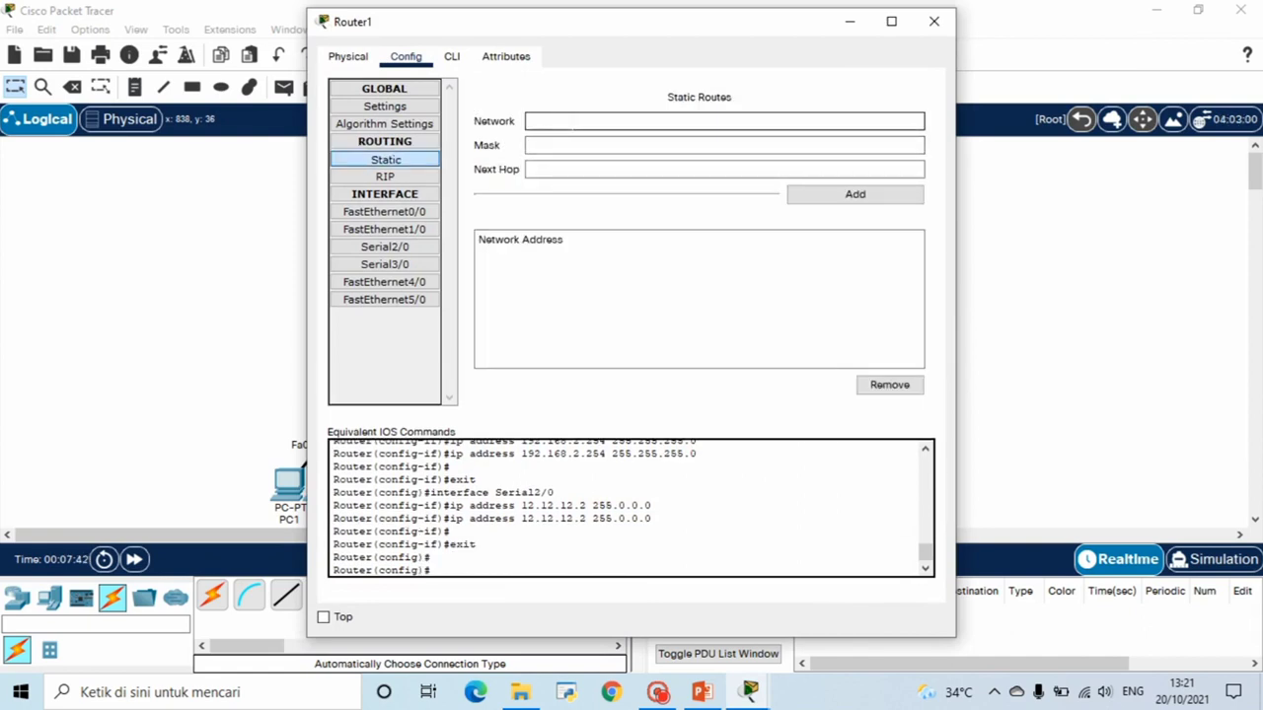
text(192.168.1.0)
key(Tab)
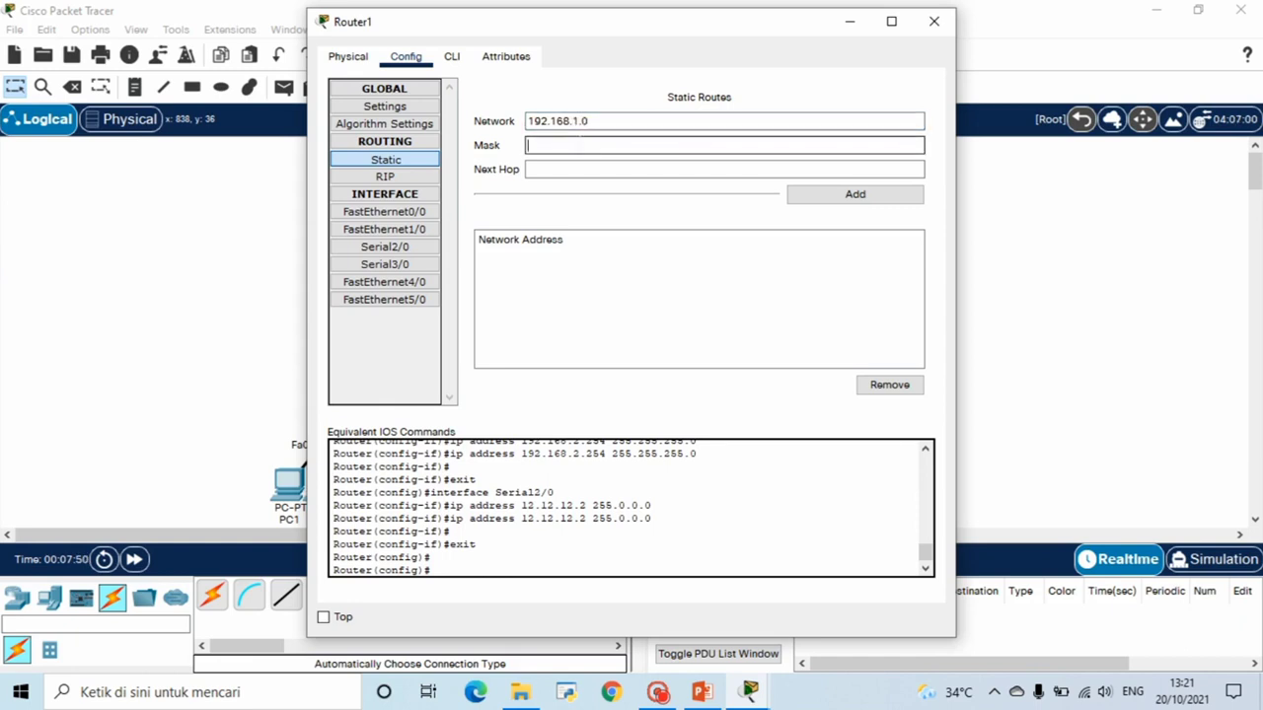
text(255.255.255.0)
key(Tab)
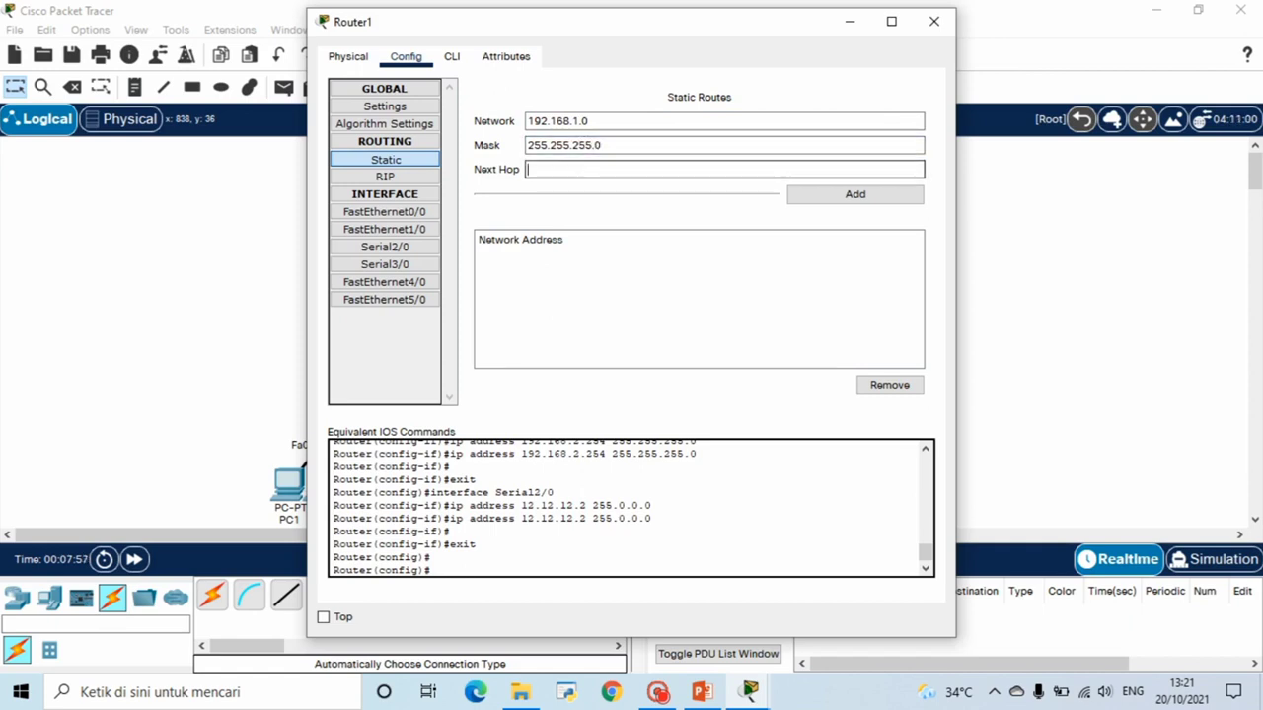
text(12.12.12.1)
click(883, 196)
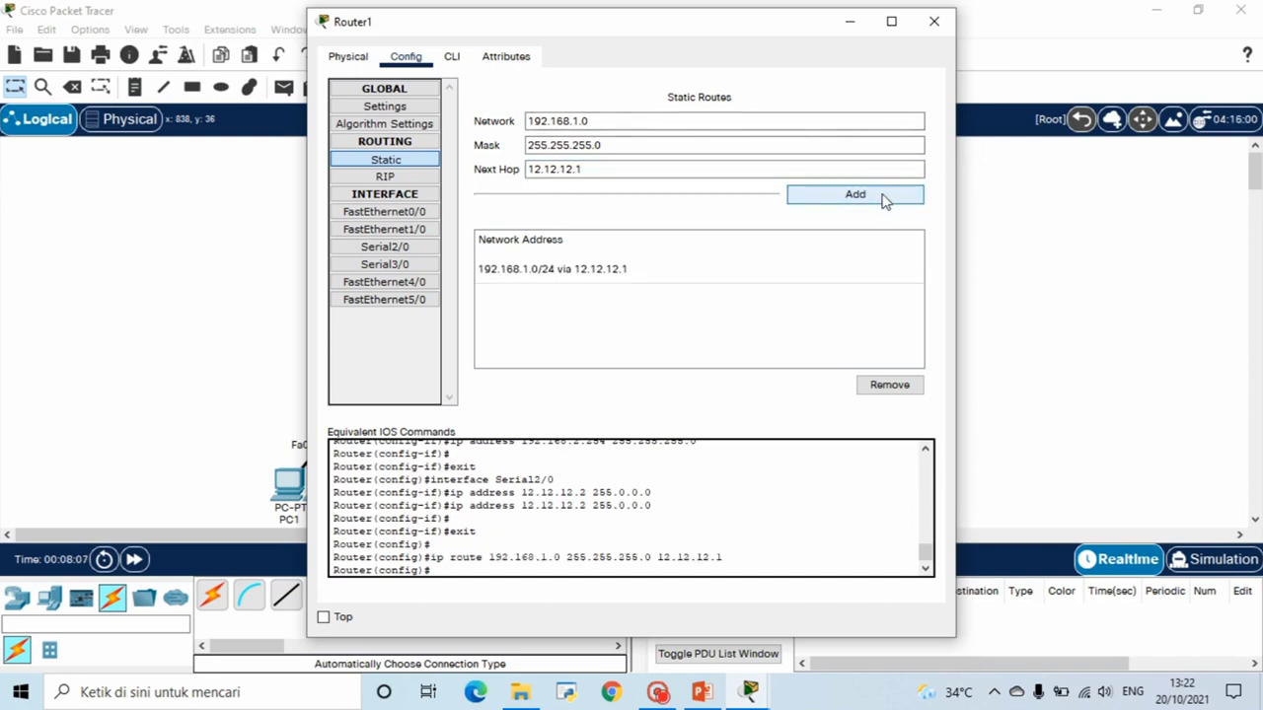
click(934, 20)
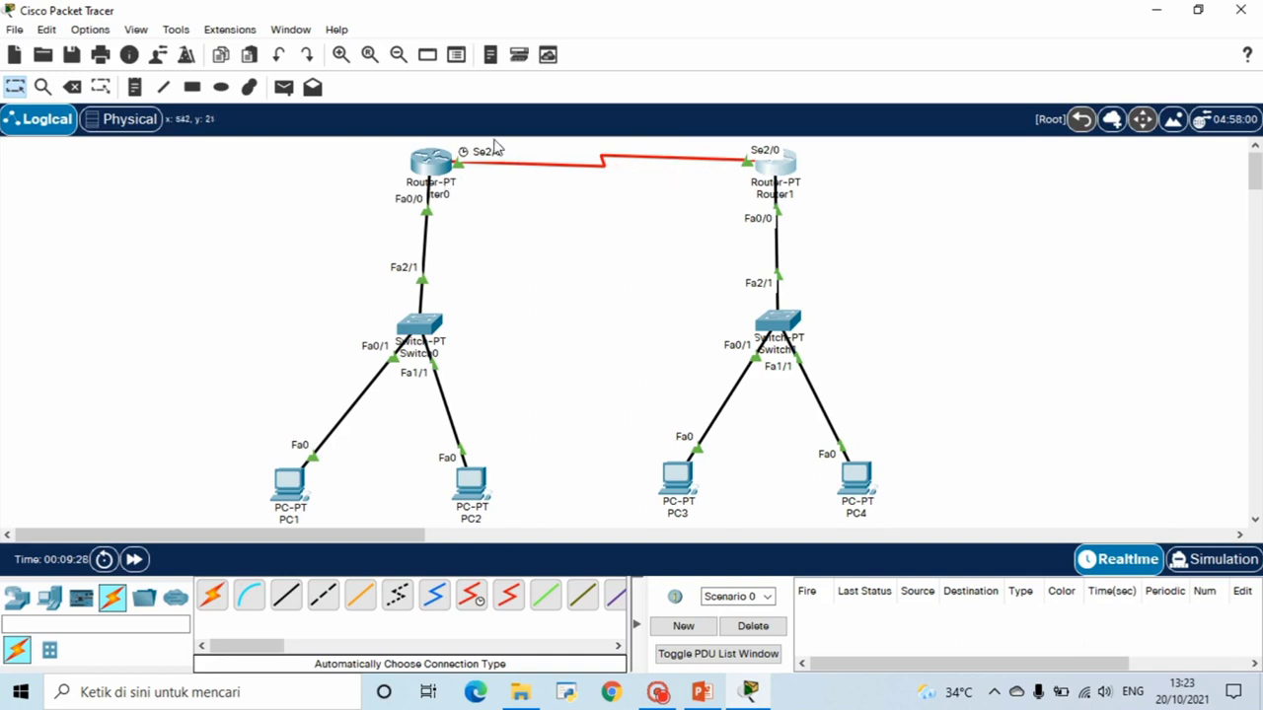
Step: Open PC1's command prompt and ping 192.168.2.3 twice to test connectivity to the other network
mouse_move(440, 185)
click(290, 488)
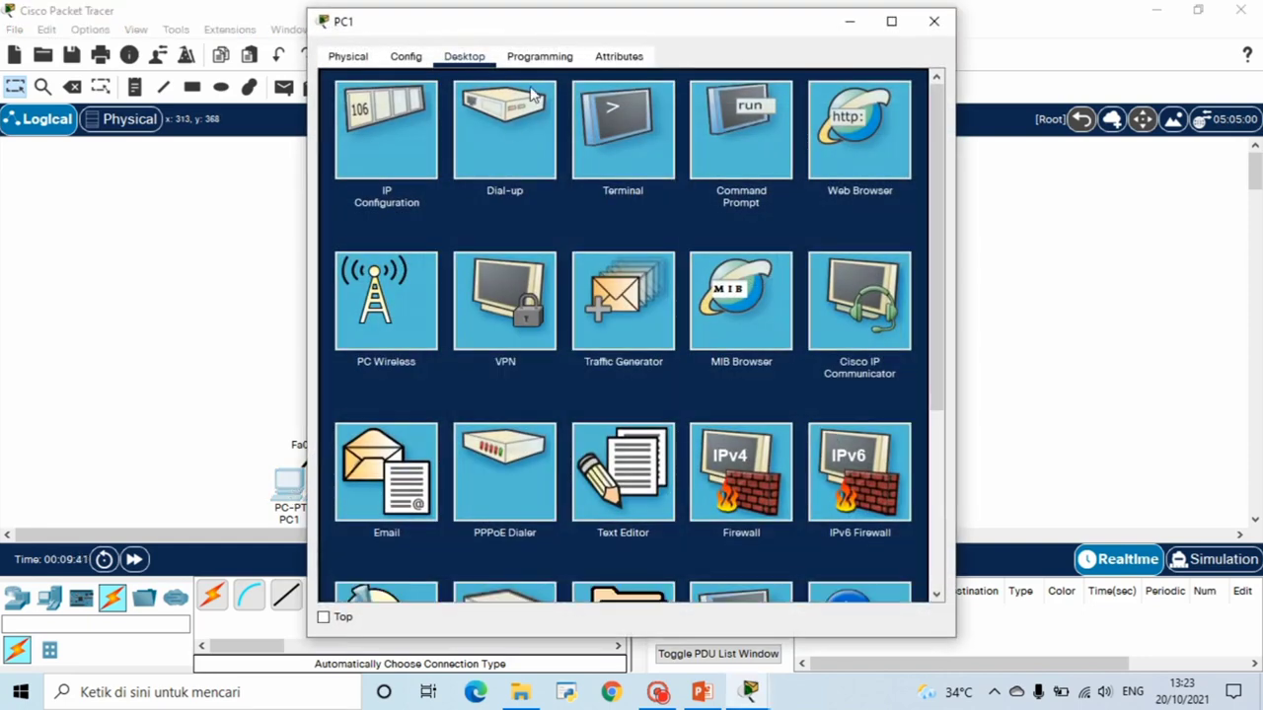
click(711, 125)
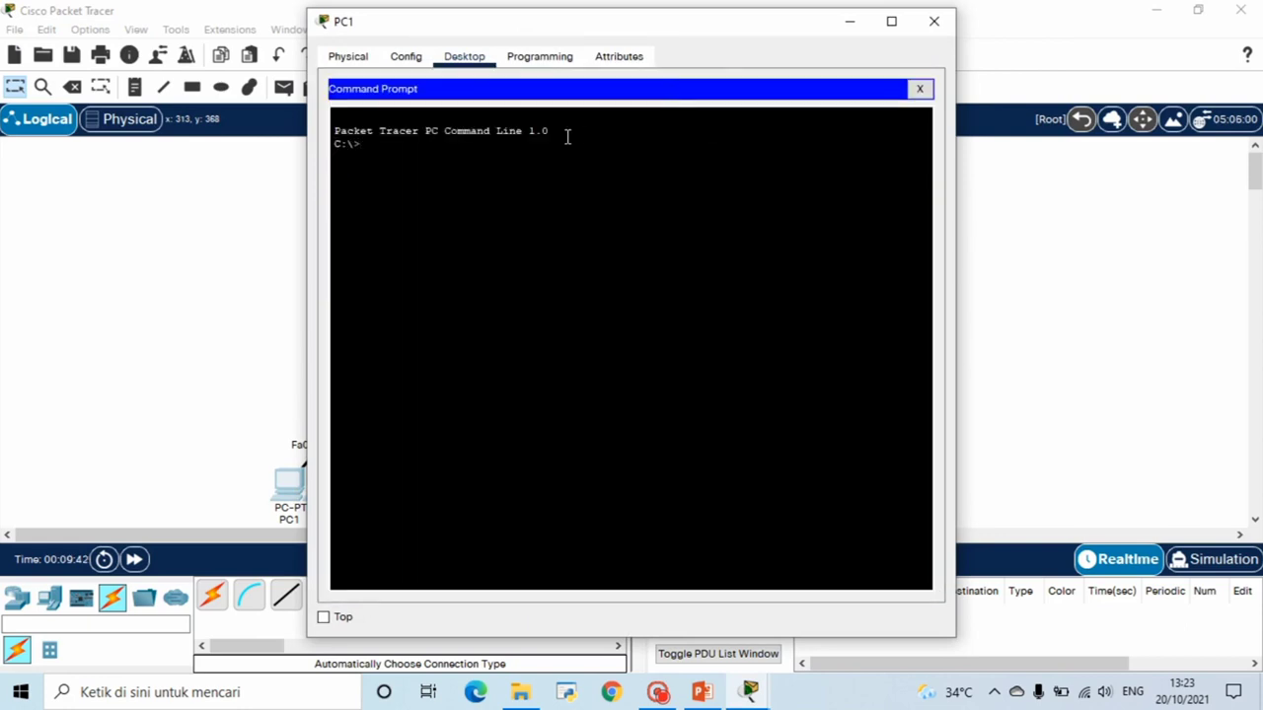
text(ping 192.168.2.3)
key(Return)
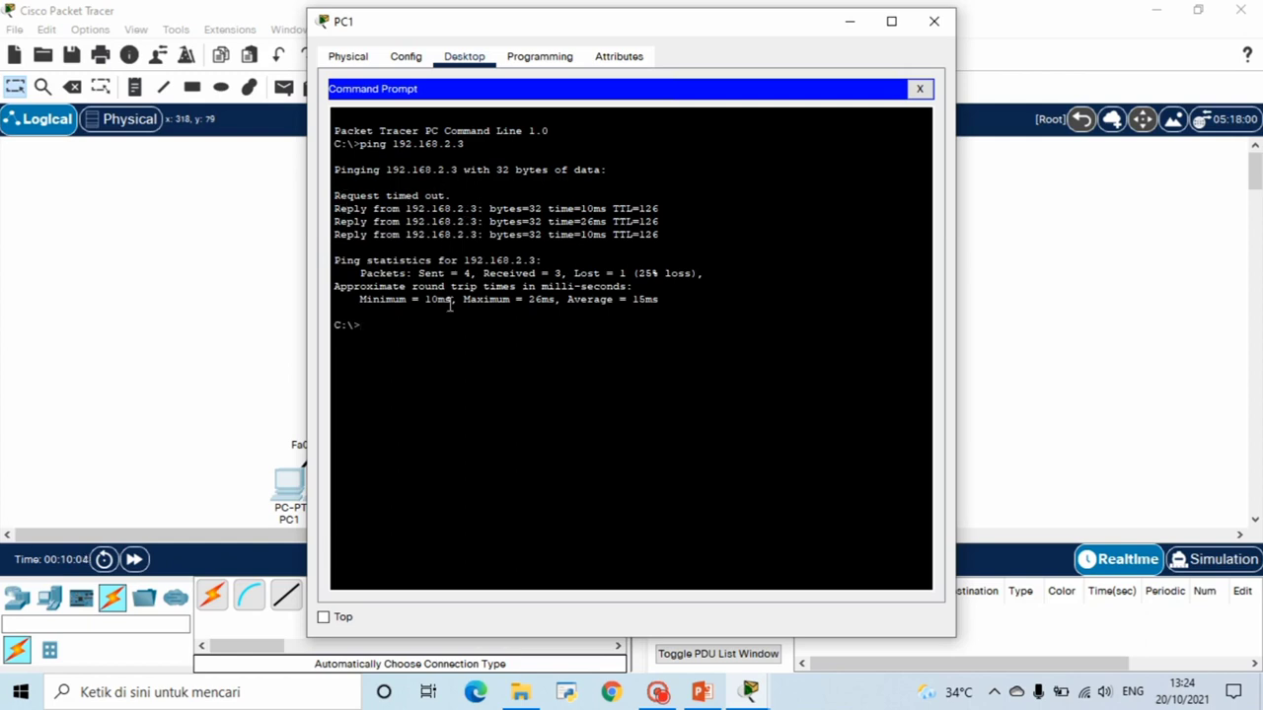
text(ping 192.168.2.3)
key(Return)
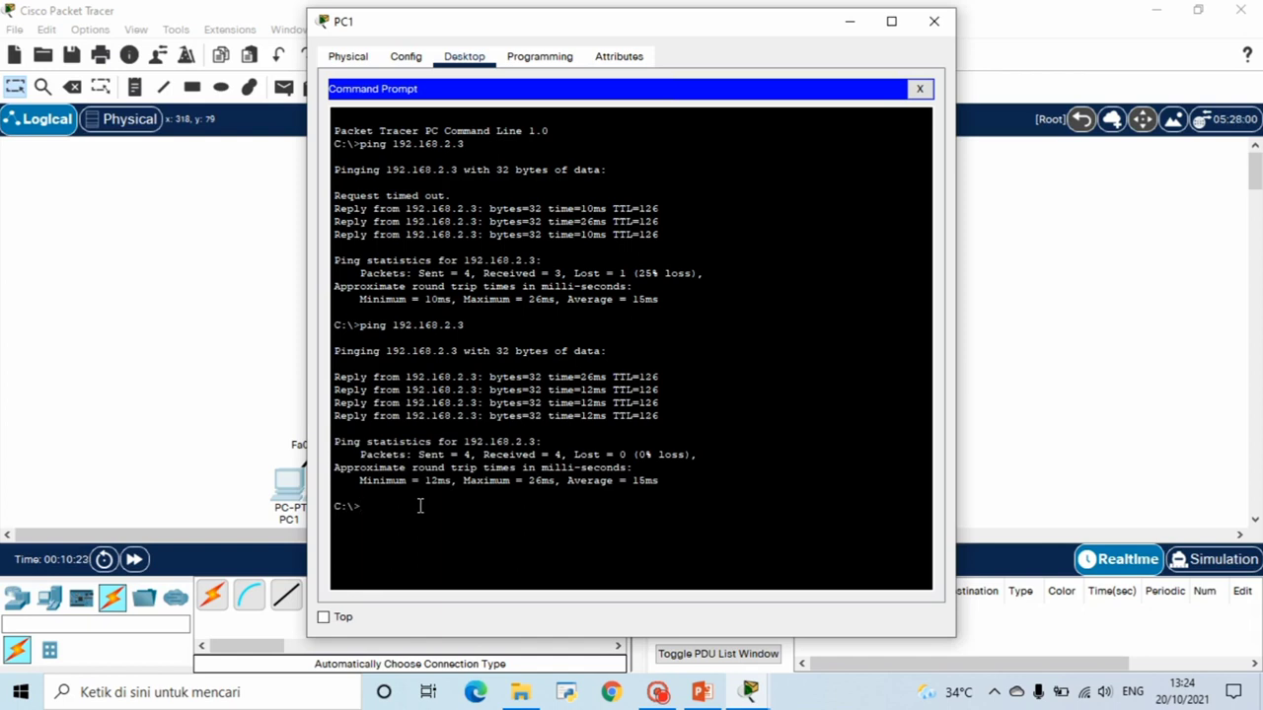
Step: Trace the route from PC1 to 192.168.2.3 with tracert, review the hops, and close PC1's window
text(tracert 192.168.2.3)
key(Return)
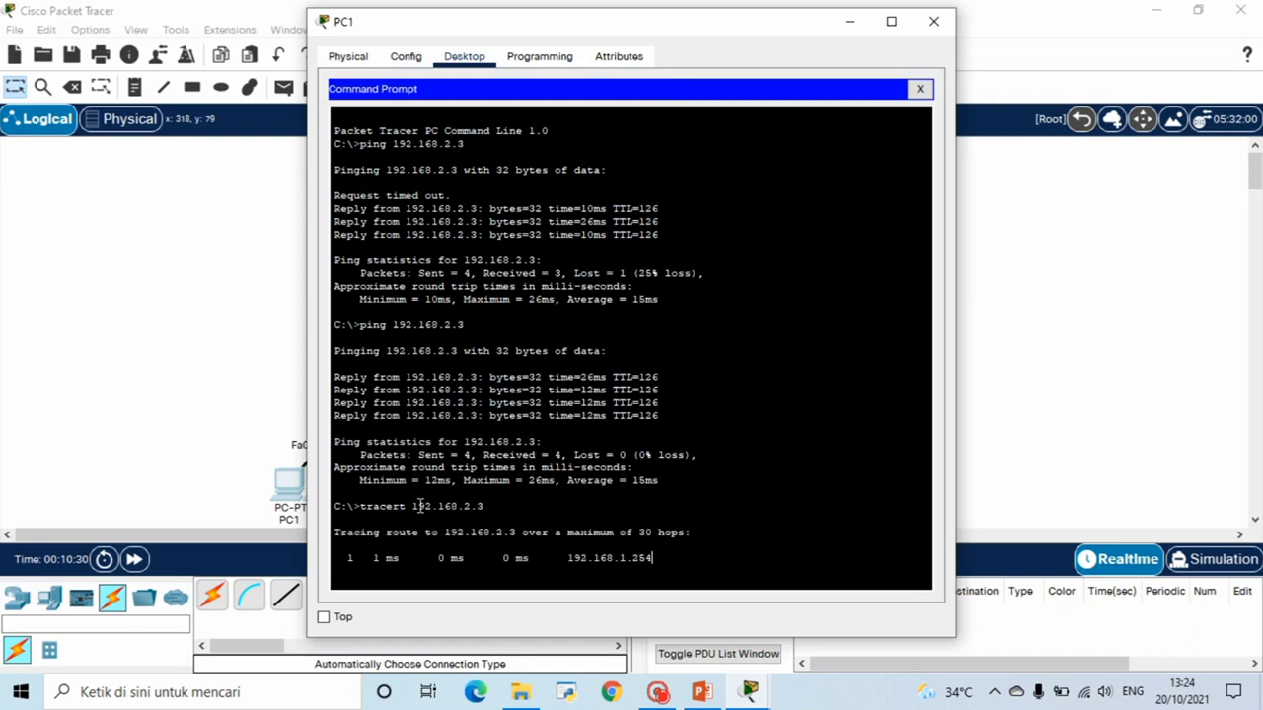
drag(928, 267, 931, 310)
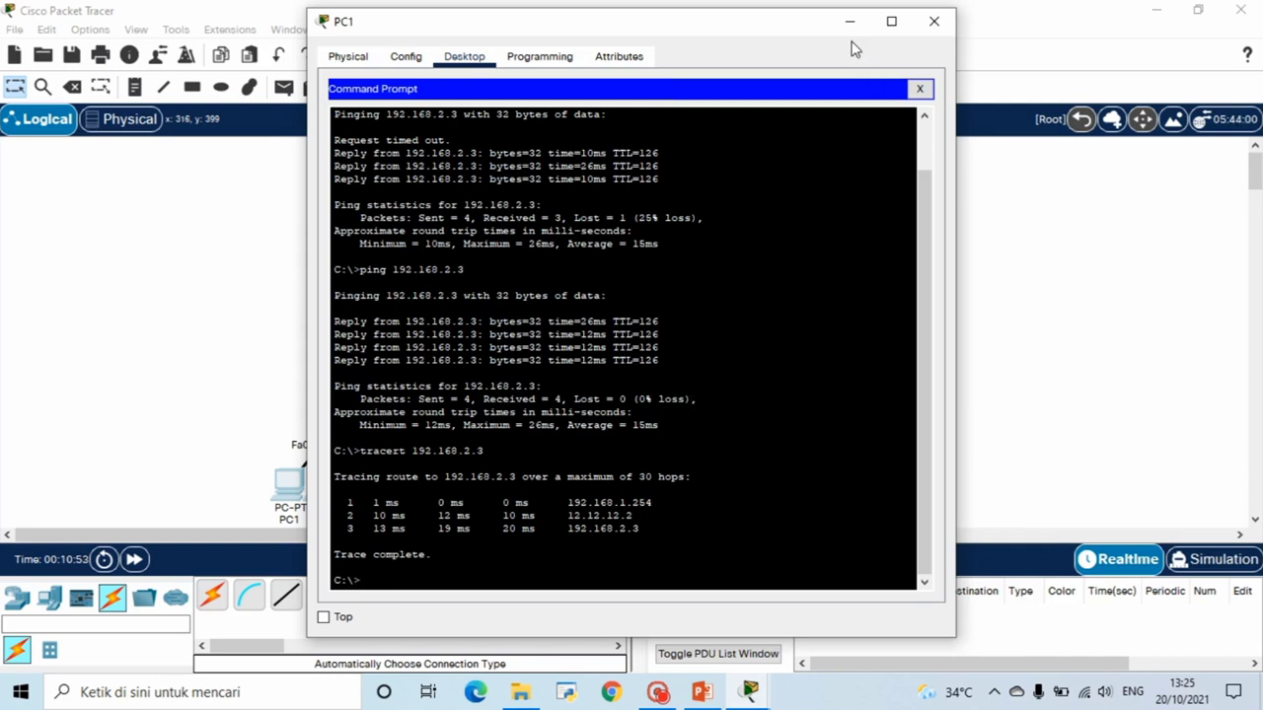
click(940, 26)
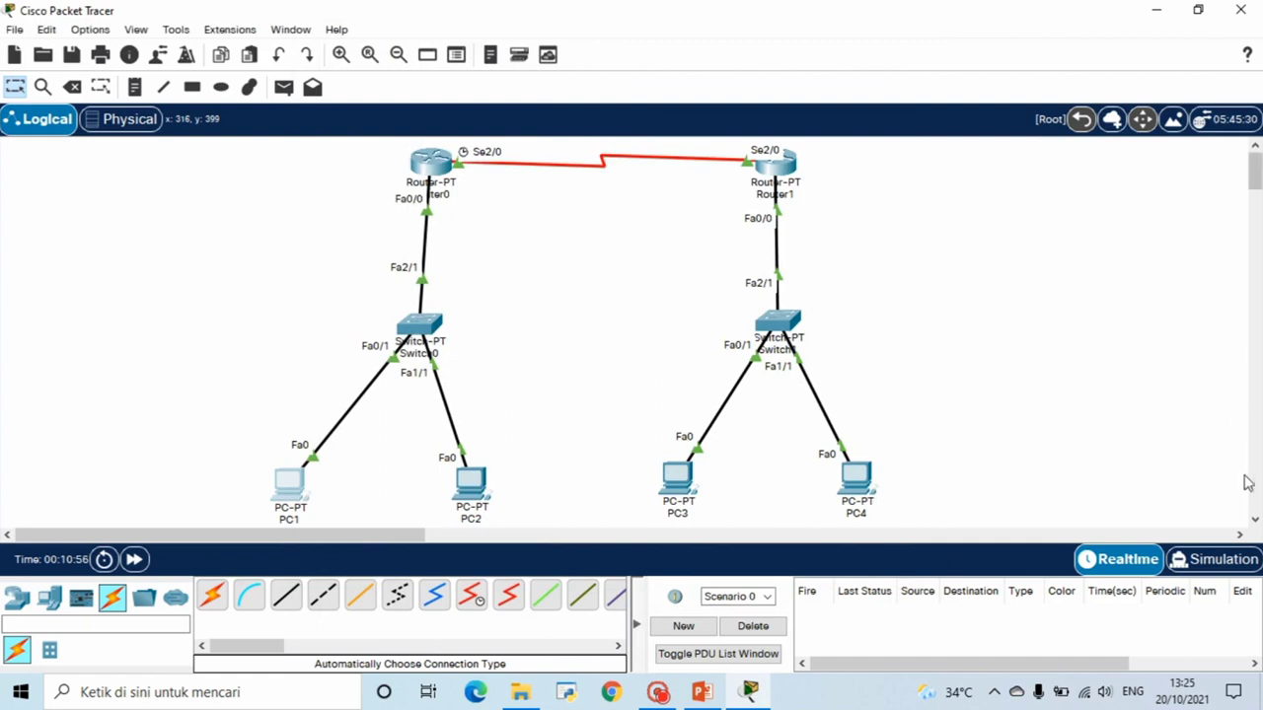
Step: Switch to simulation mode and limit the event list filters to ICMP only
click(1221, 562)
click(1194, 530)
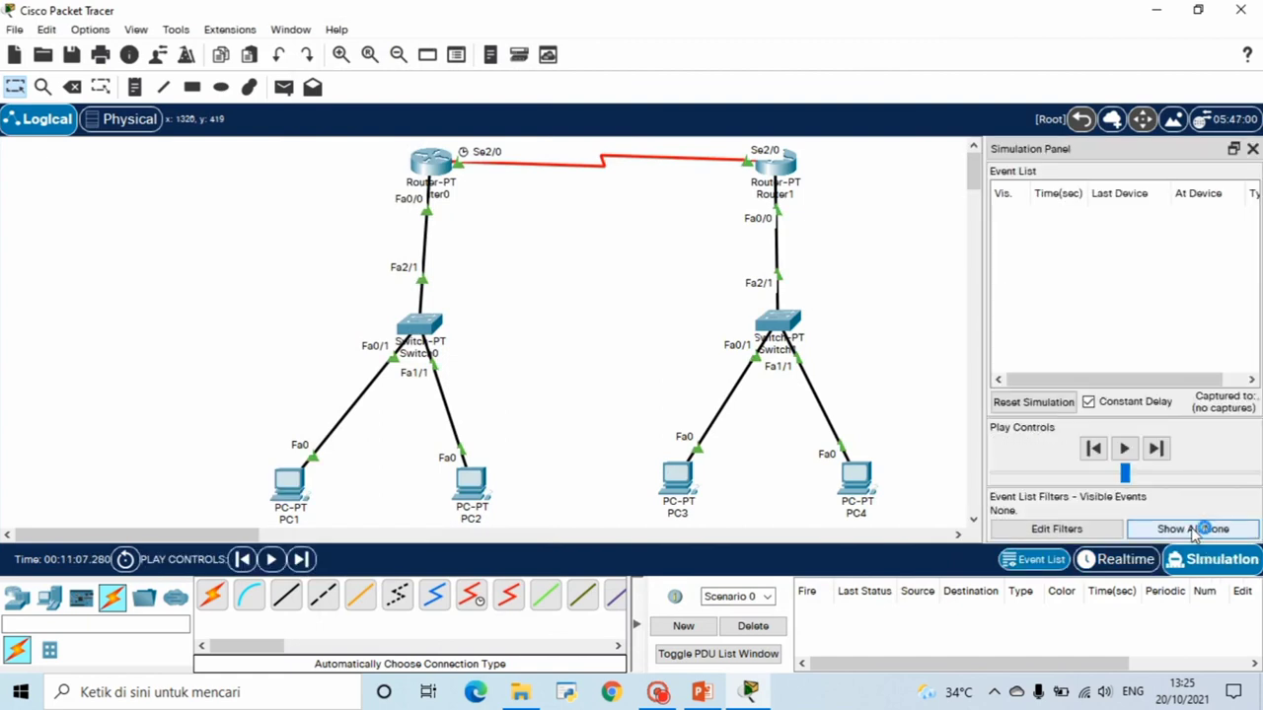
click(1057, 530)
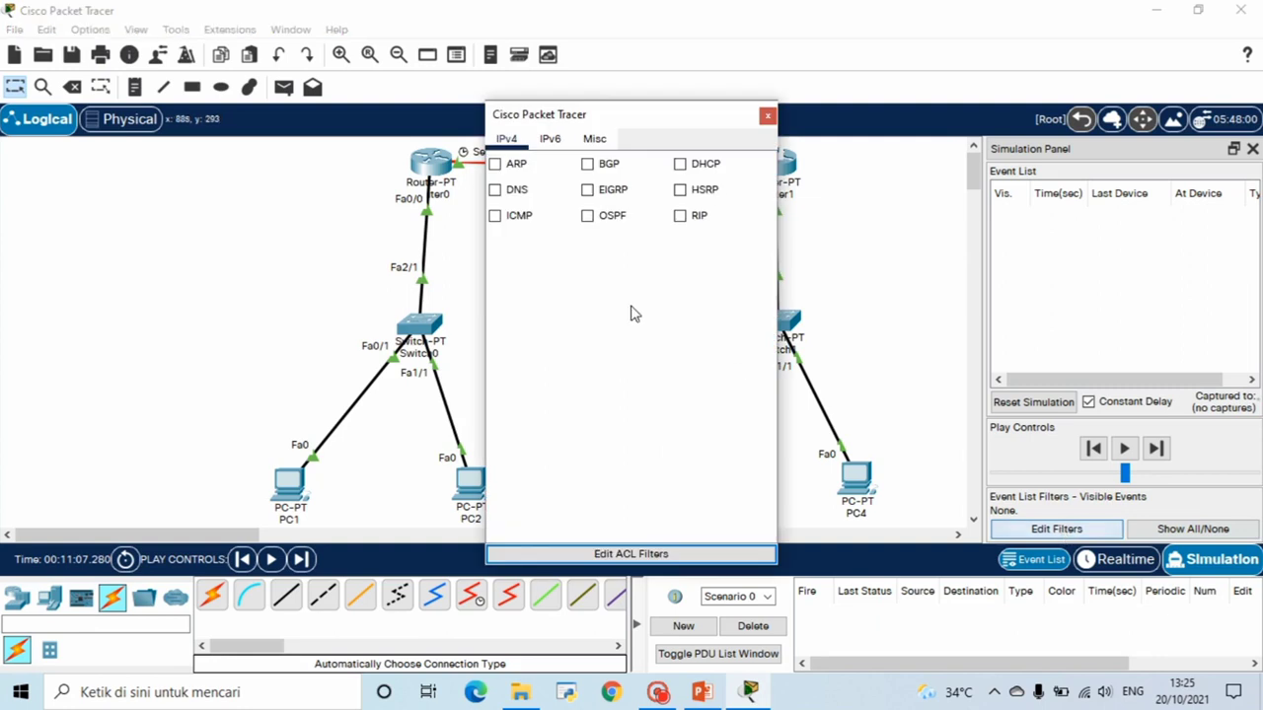
click(495, 215)
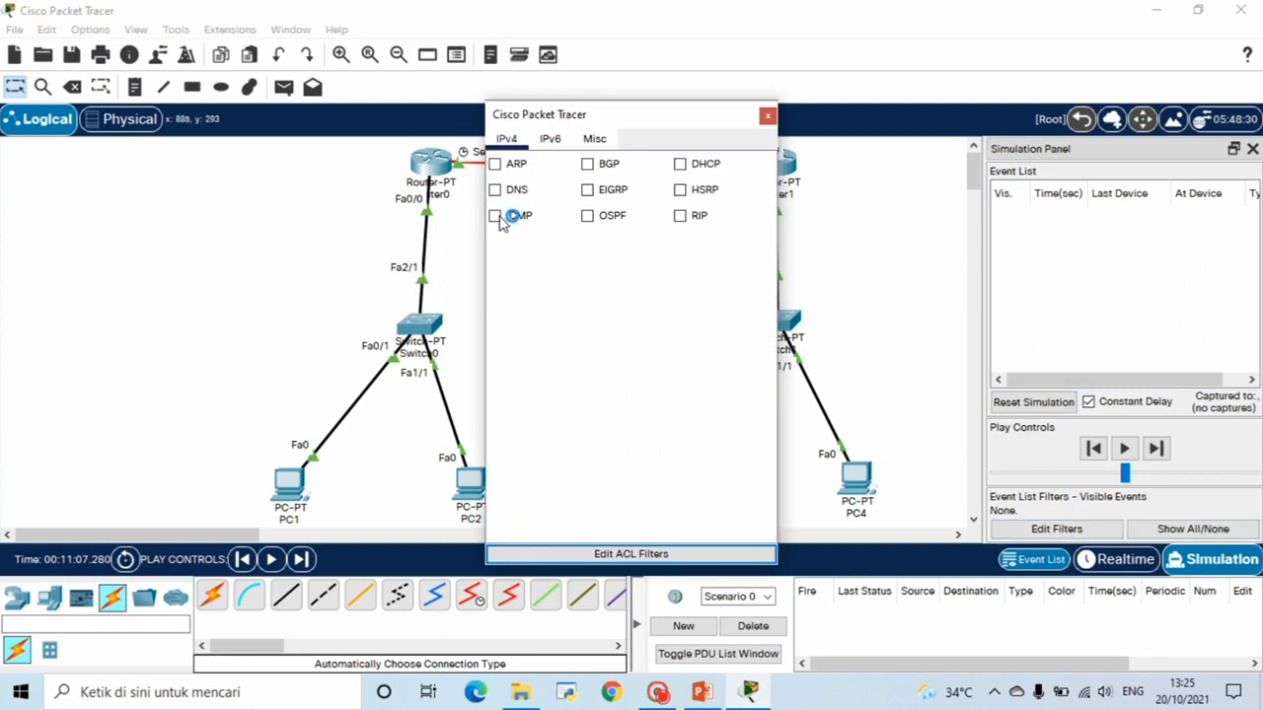
click(767, 115)
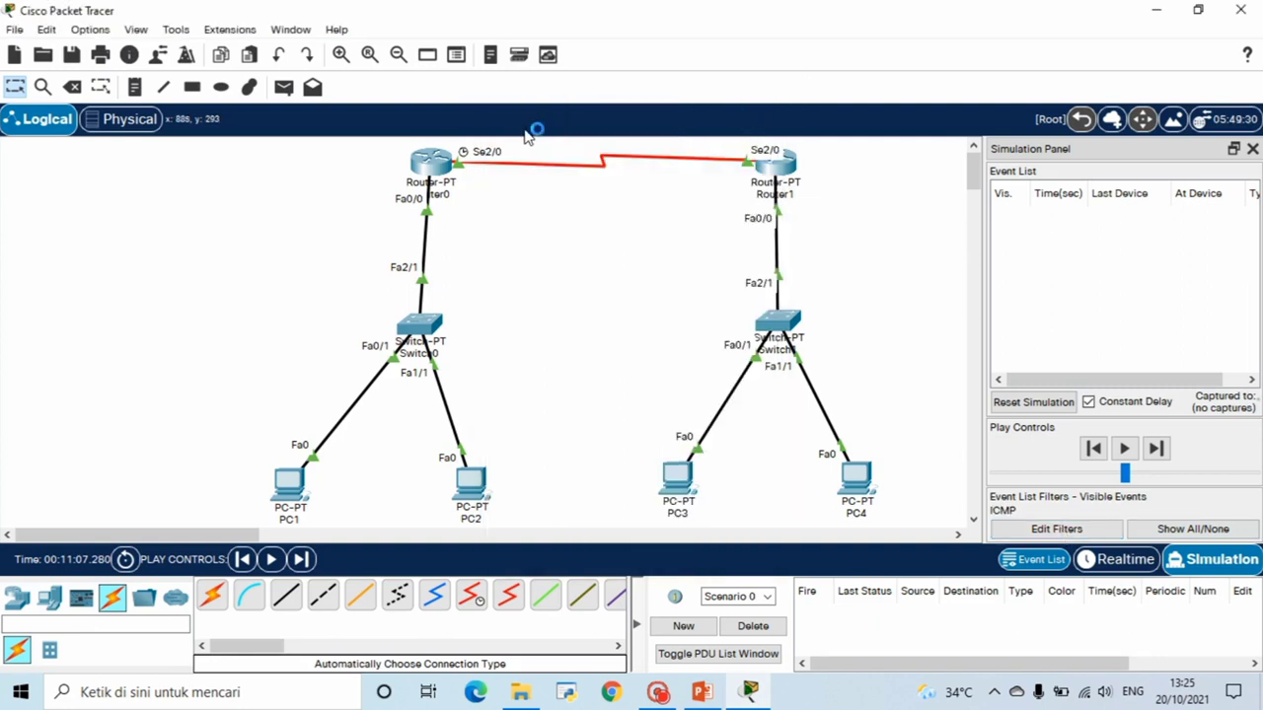
Step: Create a simple PDU with PC1 as source and PC3 as destination
click(283, 89)
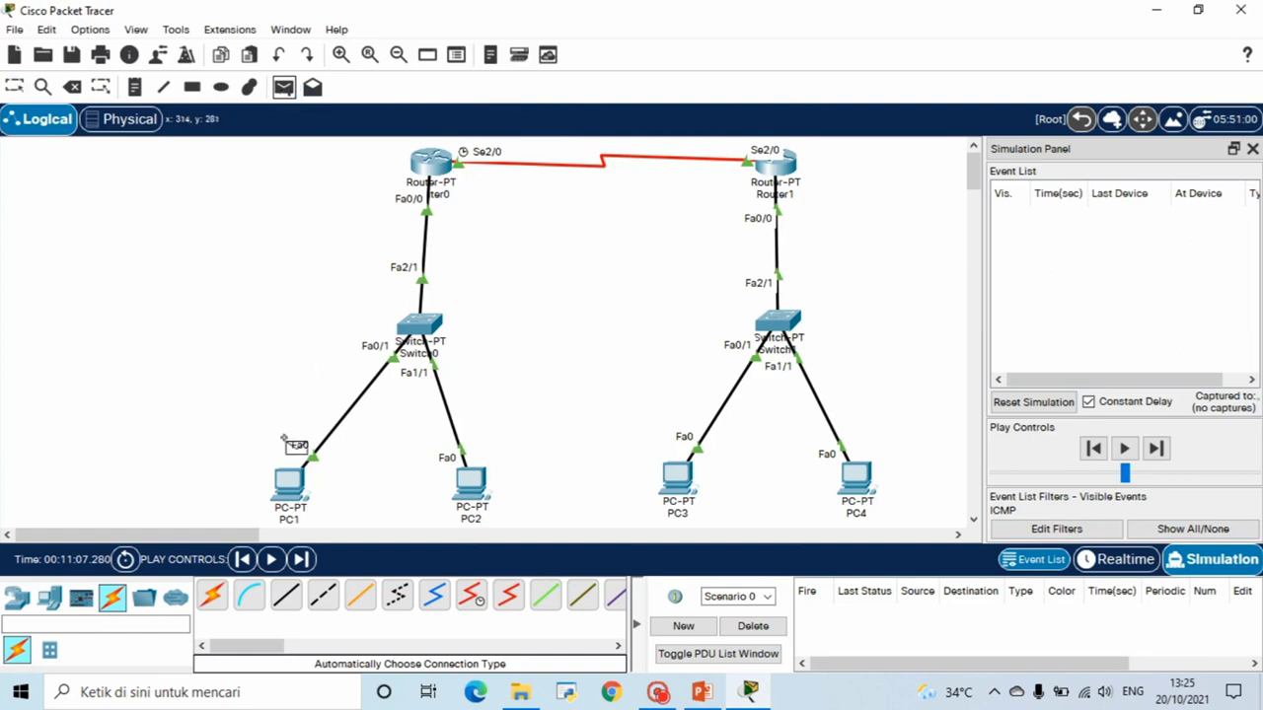
click(288, 481)
click(676, 478)
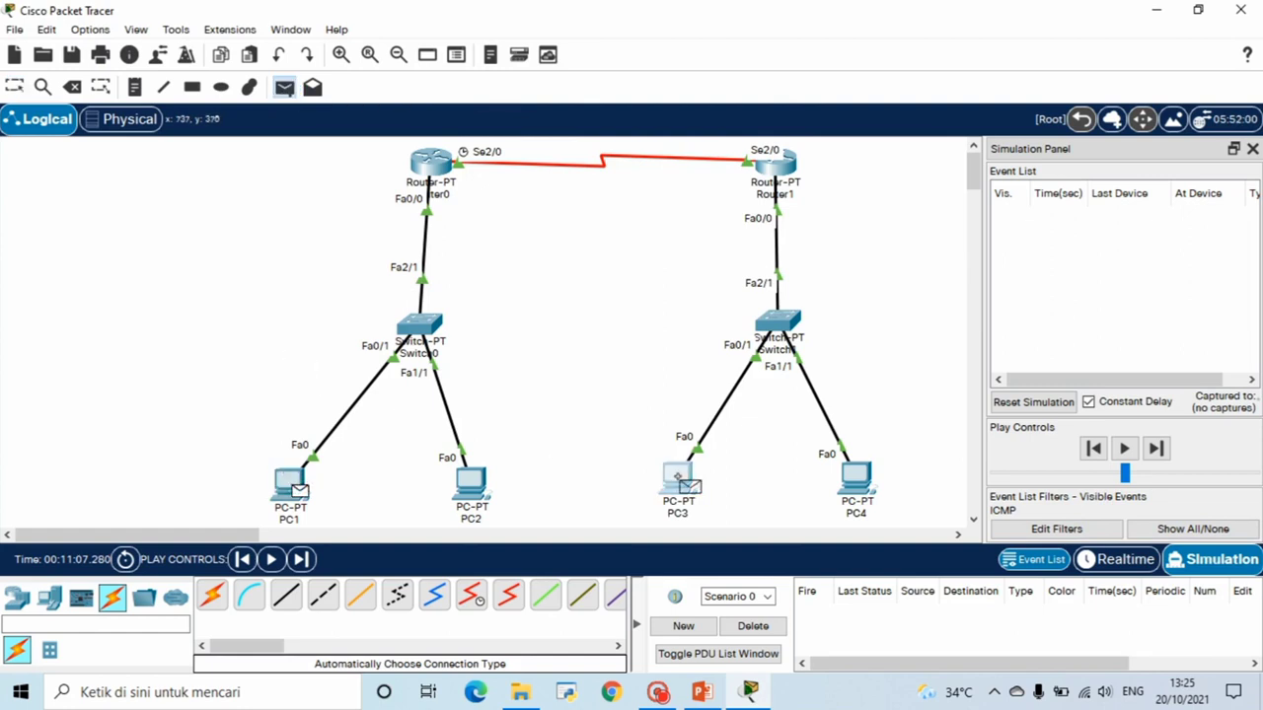
Step: Advance the simulation one event at a time until the ICMP request from PC1 reaches PC3
click(1161, 448)
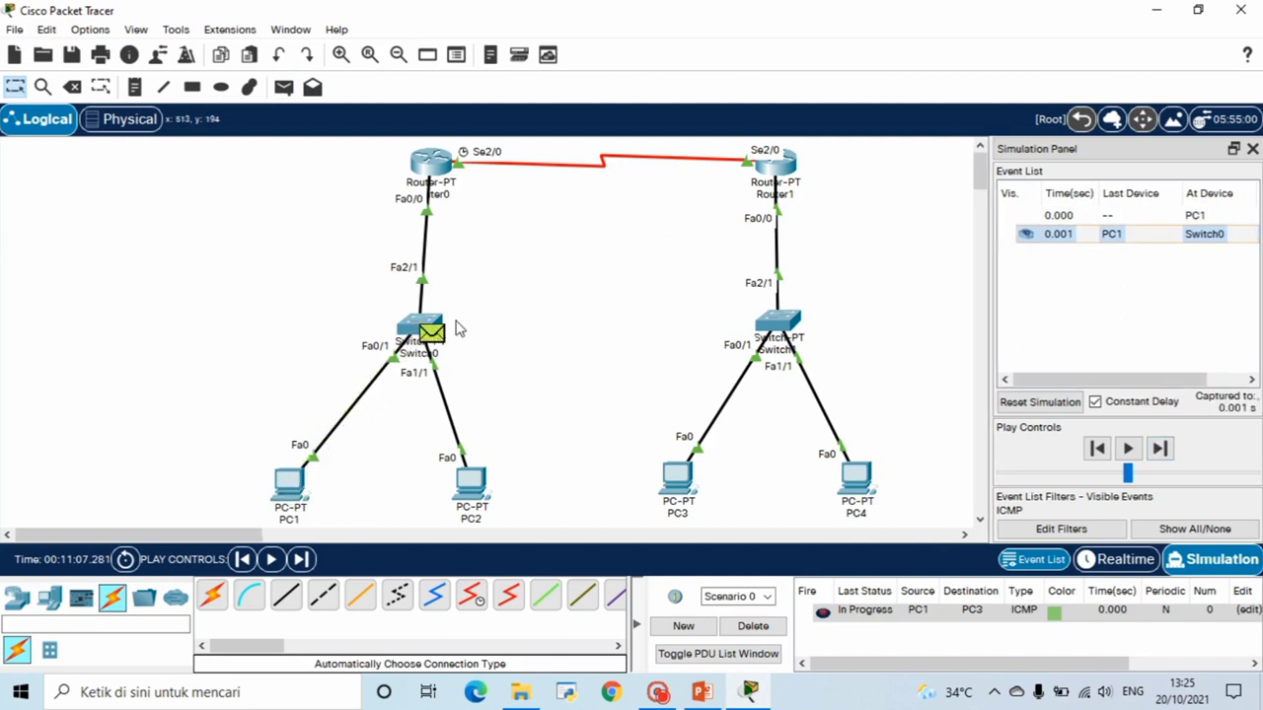
click(1162, 449)
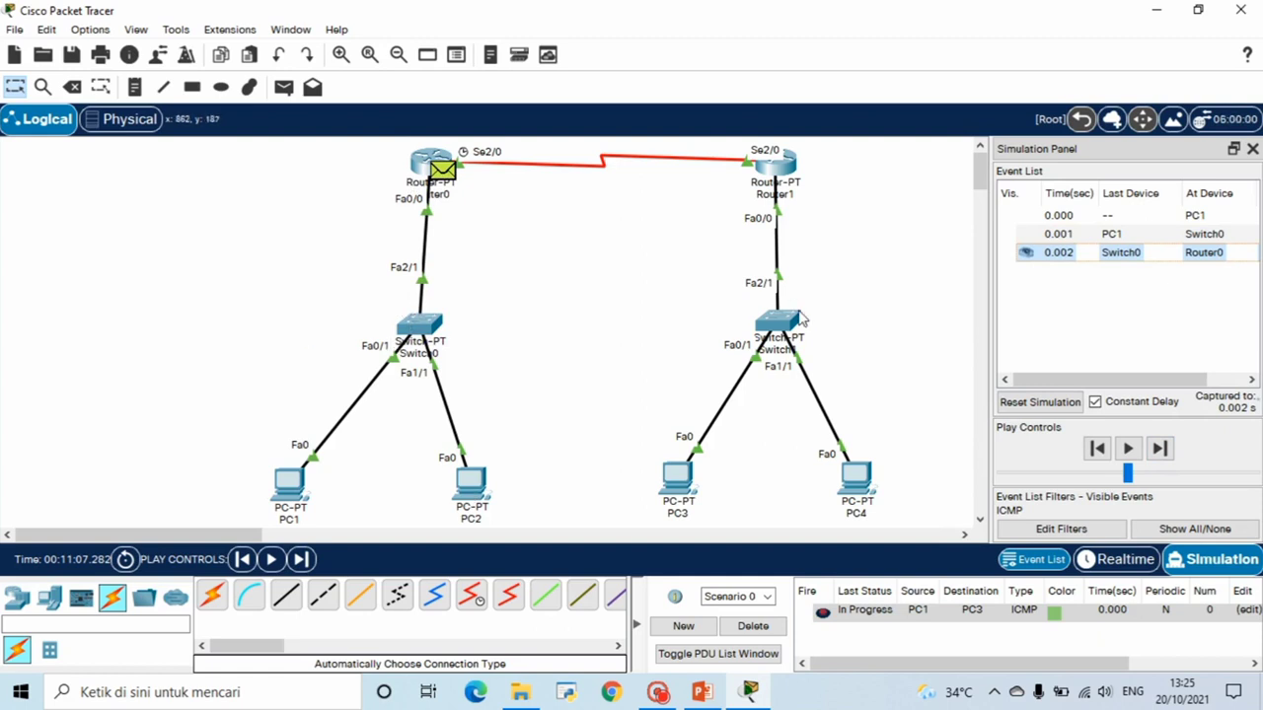
click(1162, 451)
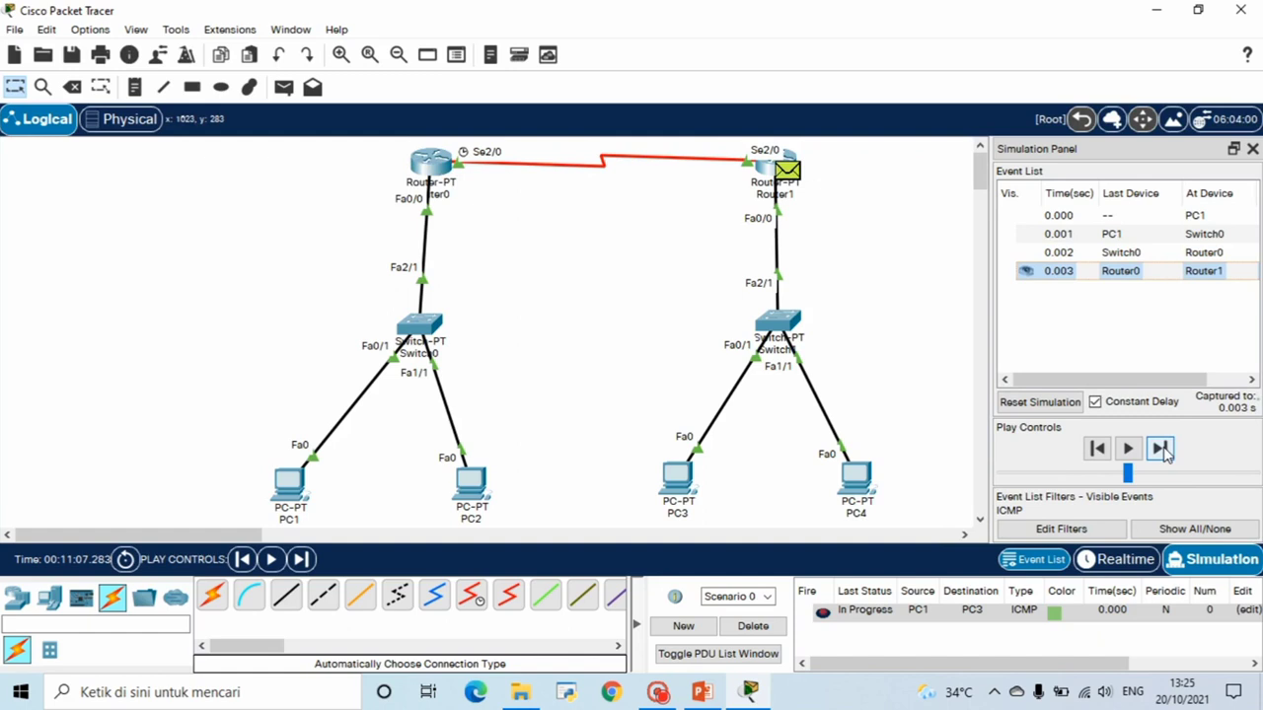
click(1163, 452)
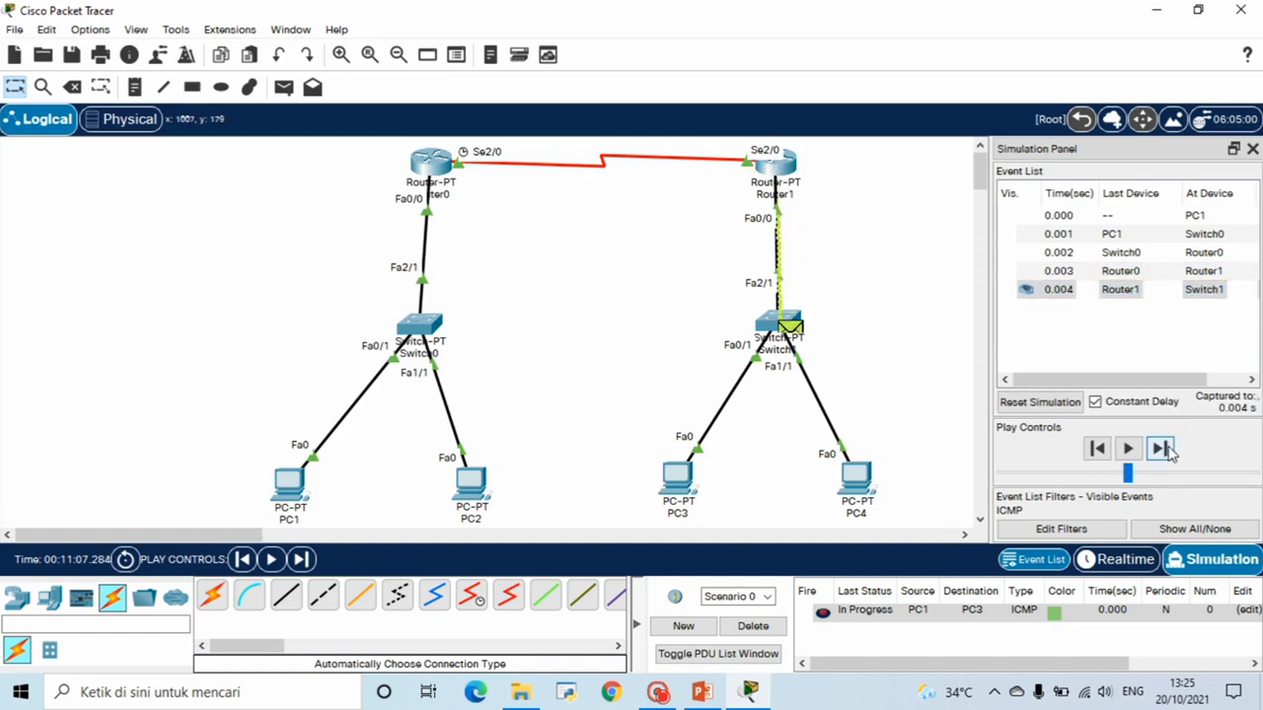
click(1162, 450)
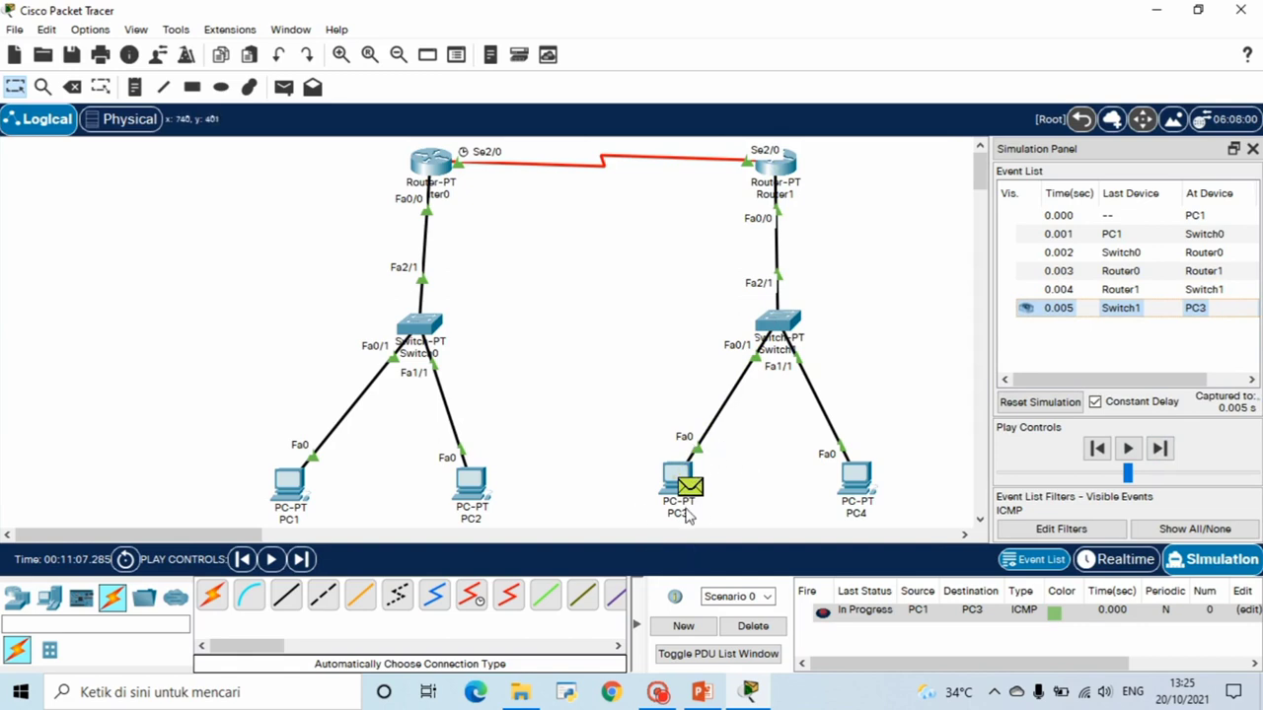
Step: Continue advancing the simulation event by event until PC3's reply arrives back at PC1
click(1162, 450)
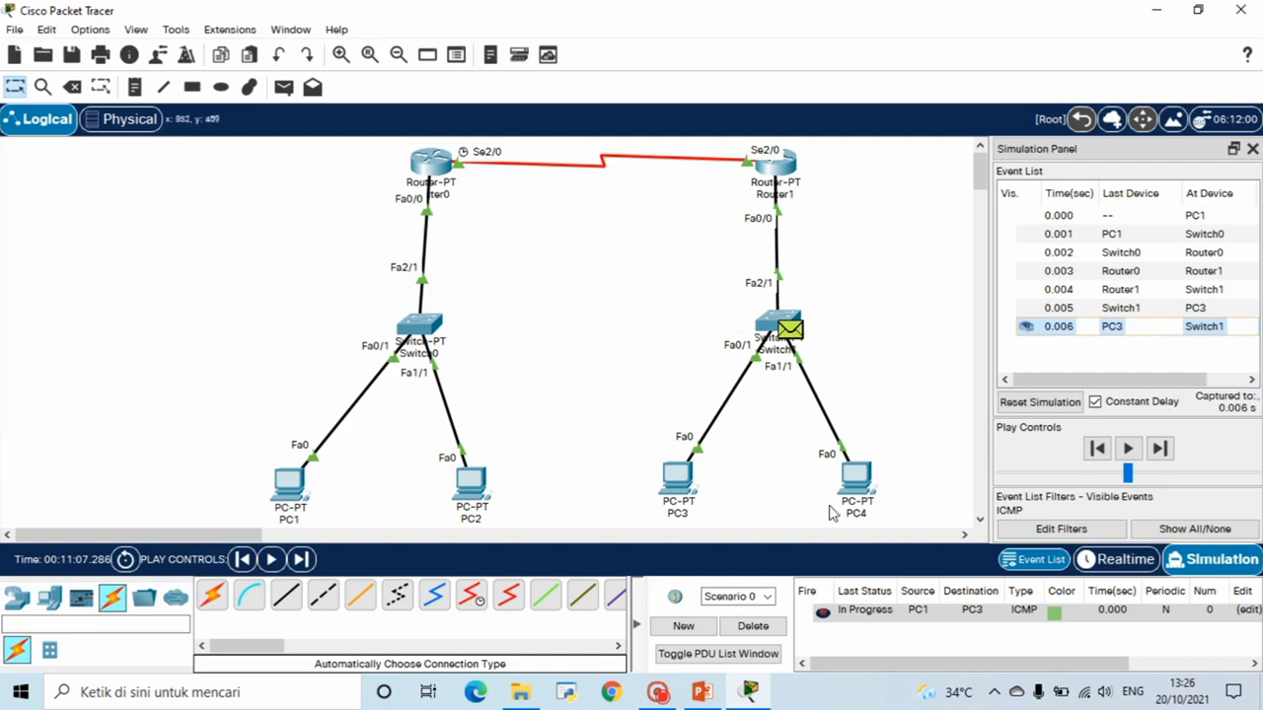
click(1169, 450)
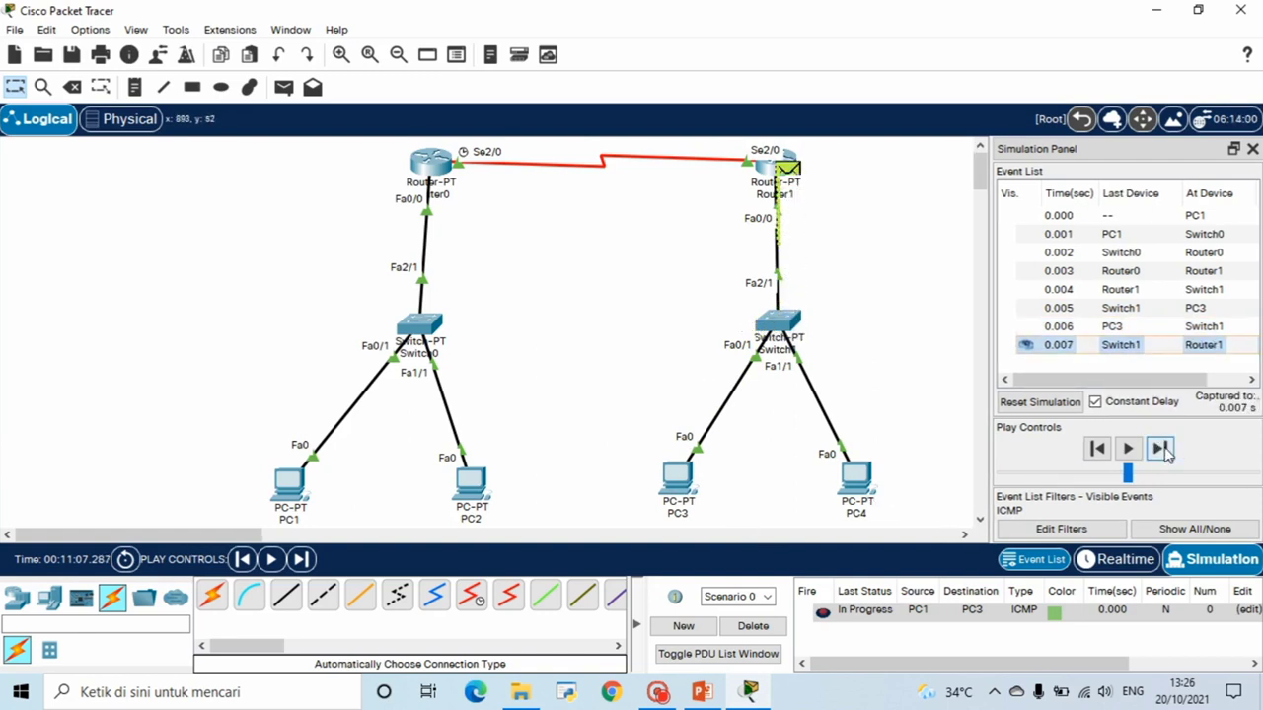
click(1161, 449)
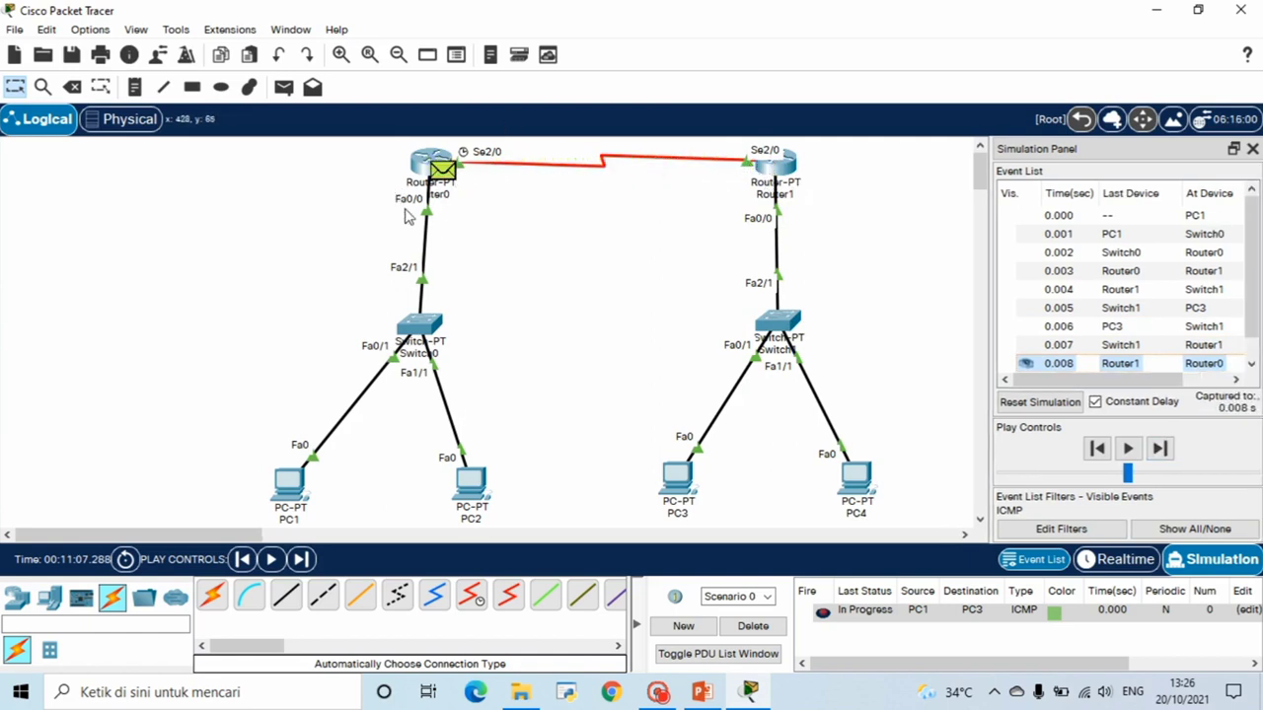
click(1162, 450)
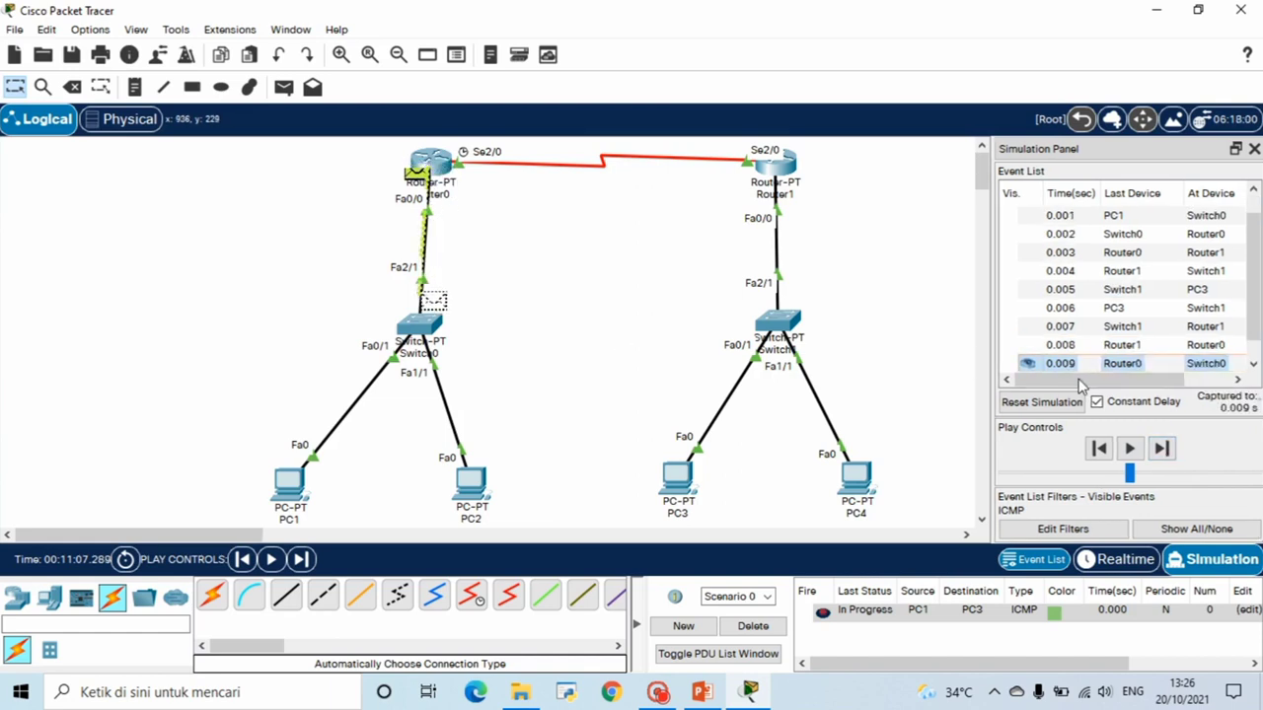
click(1161, 450)
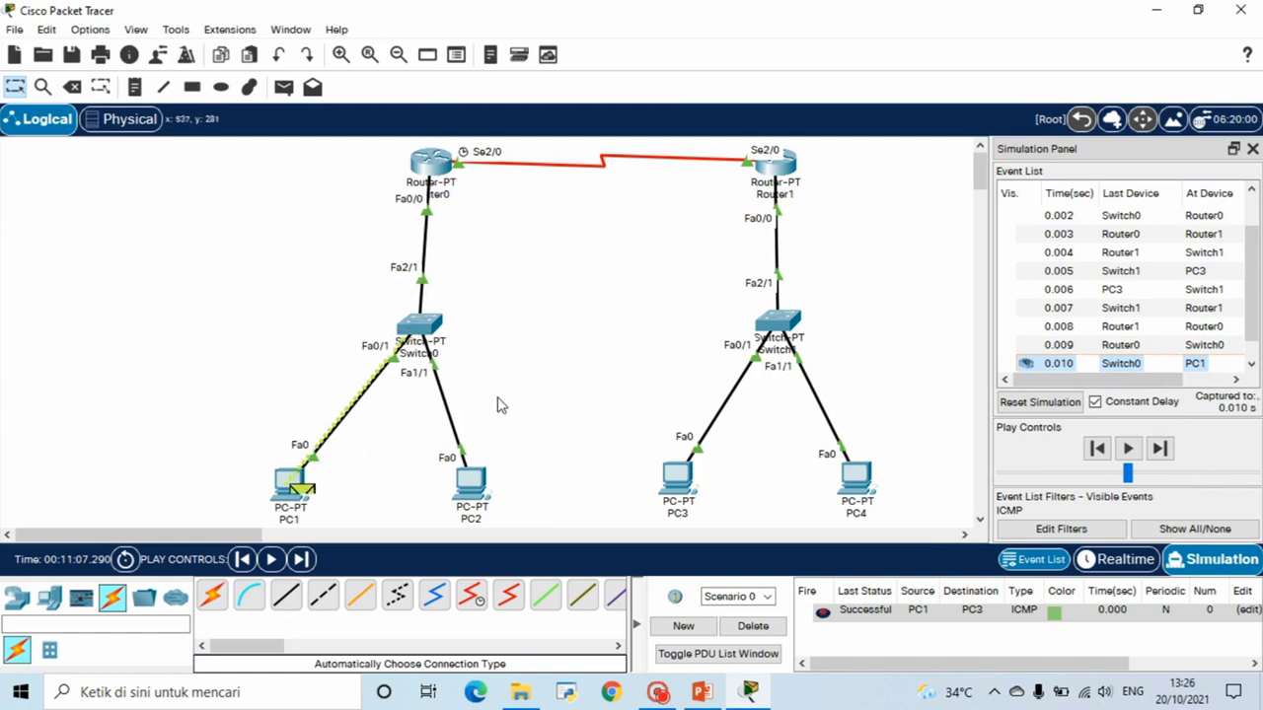